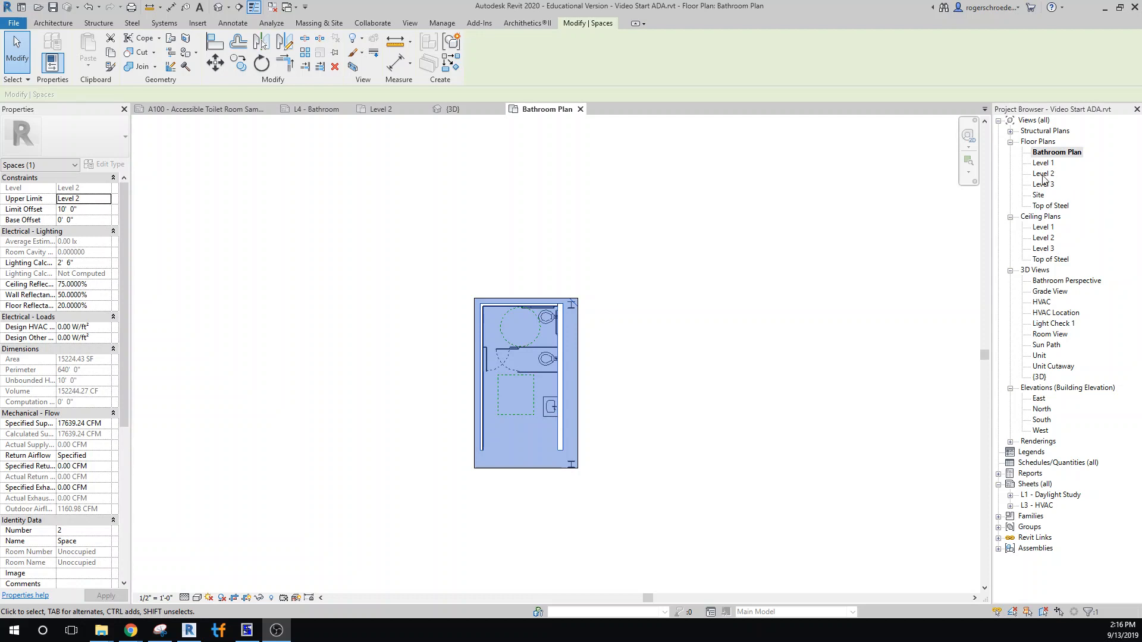
Open the Level 2 floor plan view and save the project.
{"action": "left_click", "coordinate": [1042, 175]}
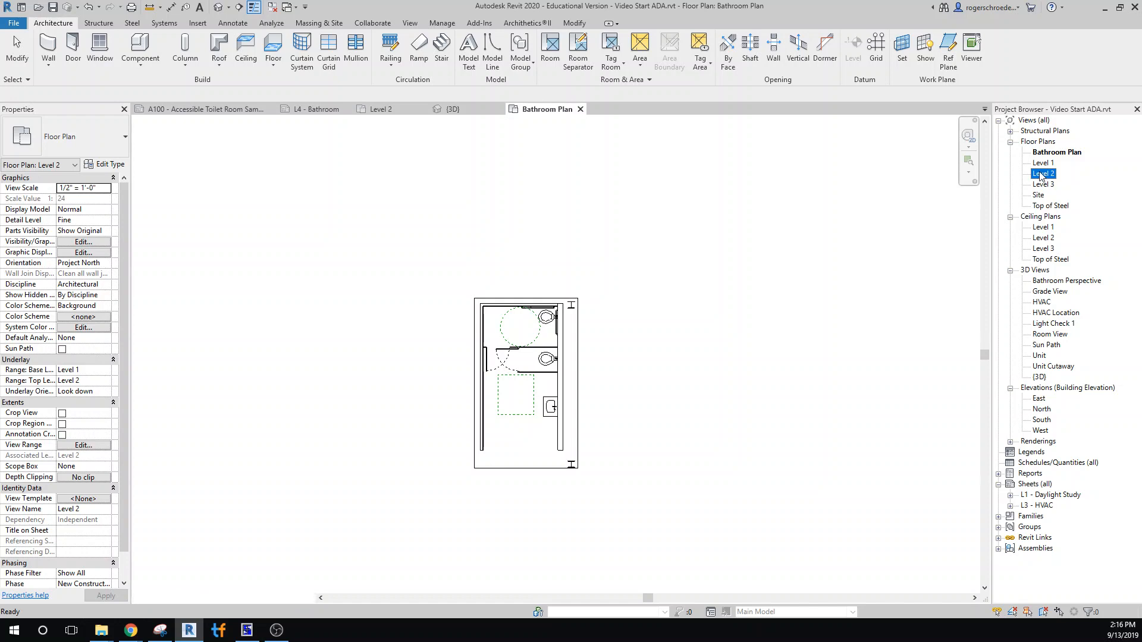
{"action": "double_click", "coordinate": [1042, 174]}
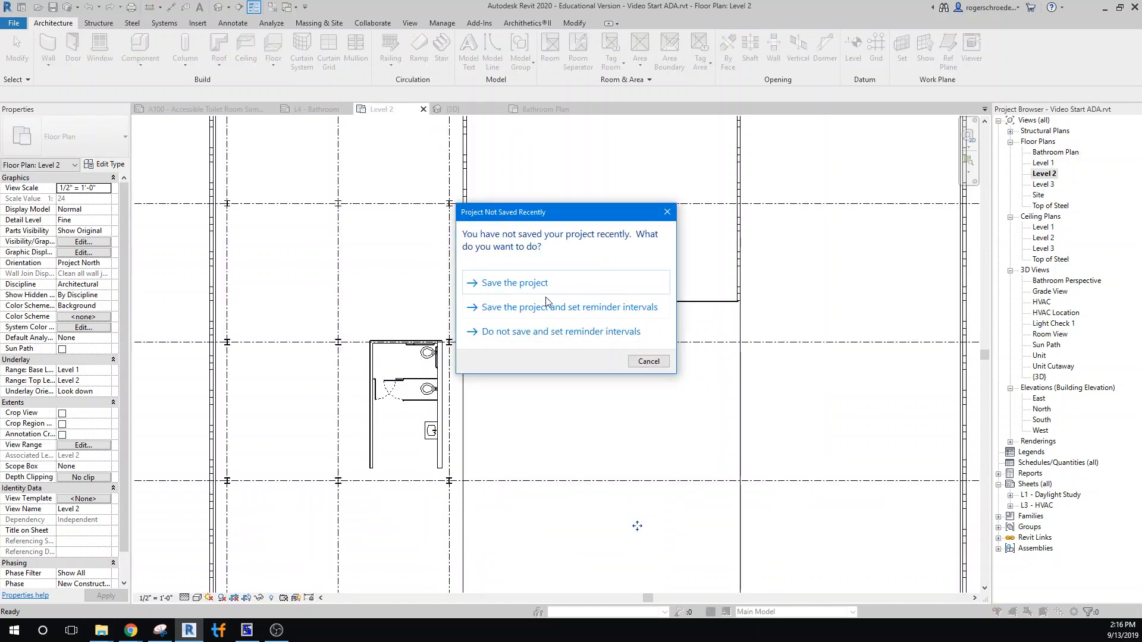
{"action": "left_click", "coordinate": [508, 283]}
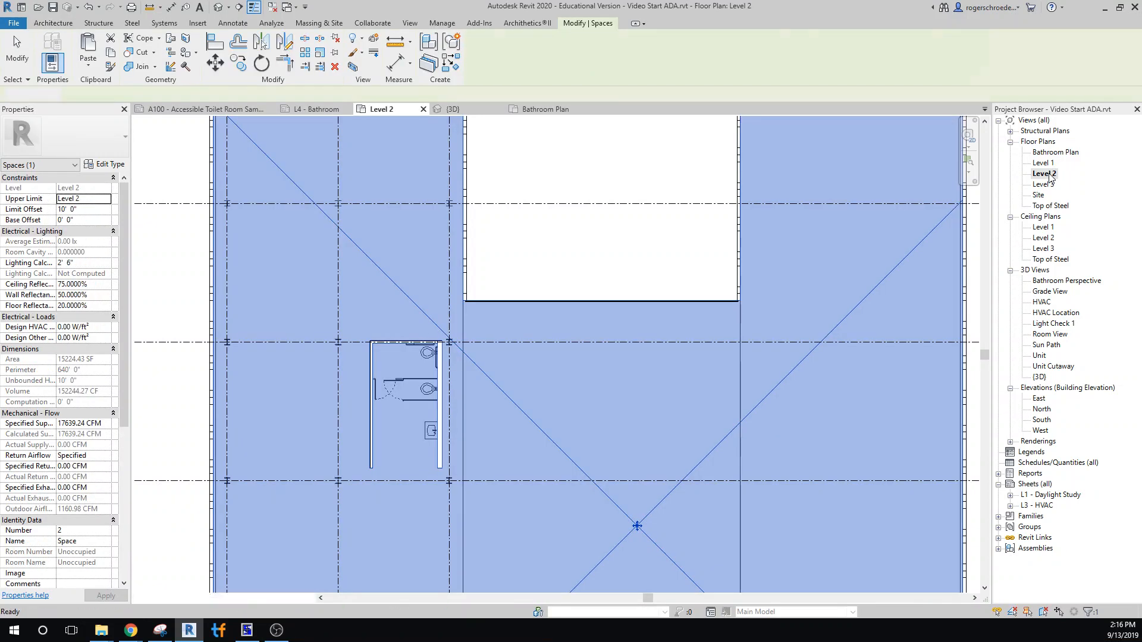
Duplicate the Level 2 floor plan view without detailing.
{"action": "right_click", "coordinate": [1045, 174]}
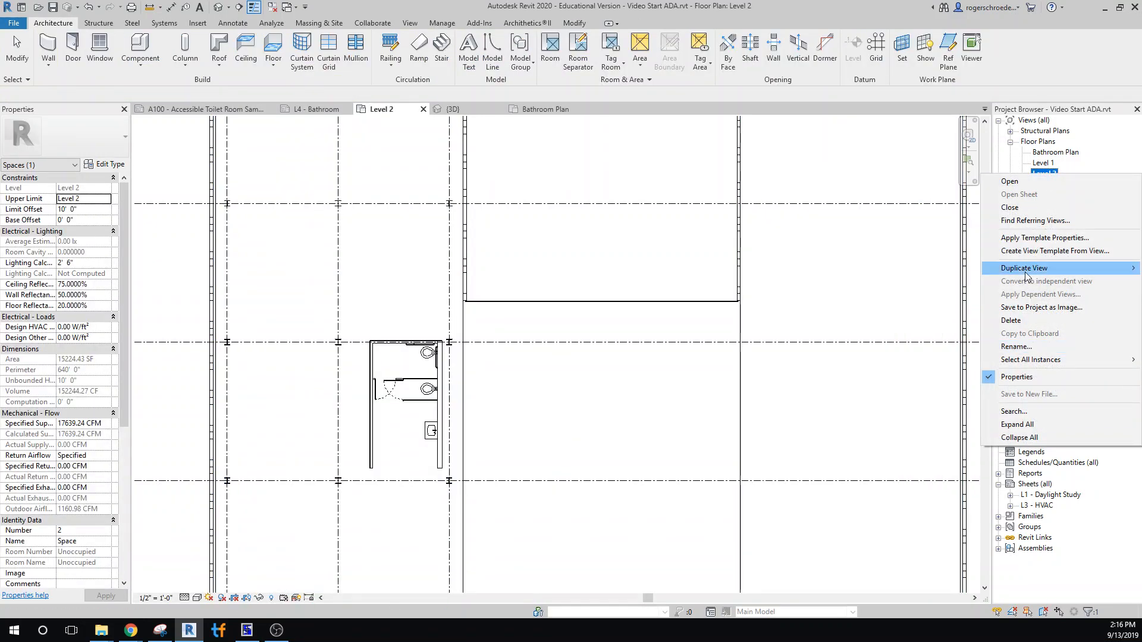
{"action": "mouse_move", "coordinate": [1024, 274]}
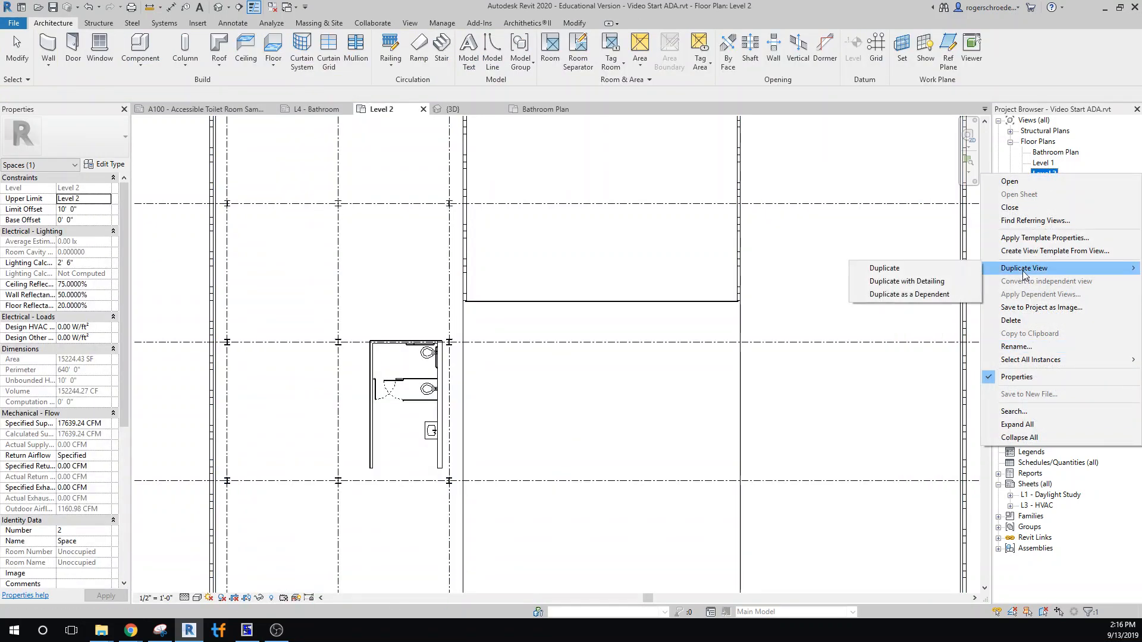
{"action": "left_click", "coordinate": [938, 272]}
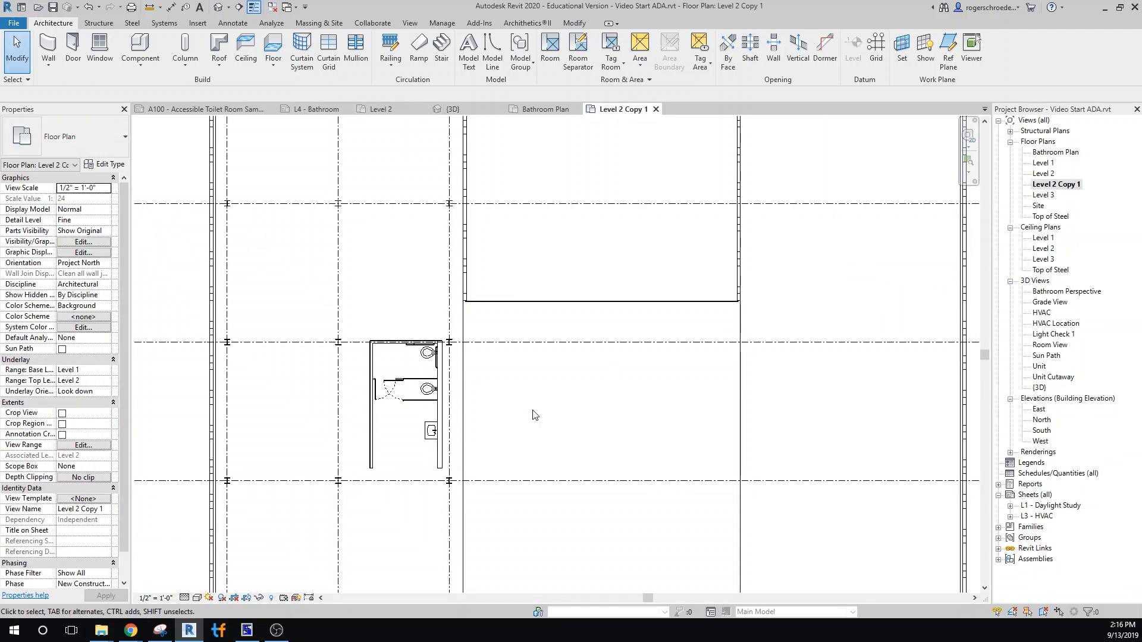
{"action": "scroll", "coordinate": [536, 411], "scroll_direction": "down", "scroll_amount": 1}
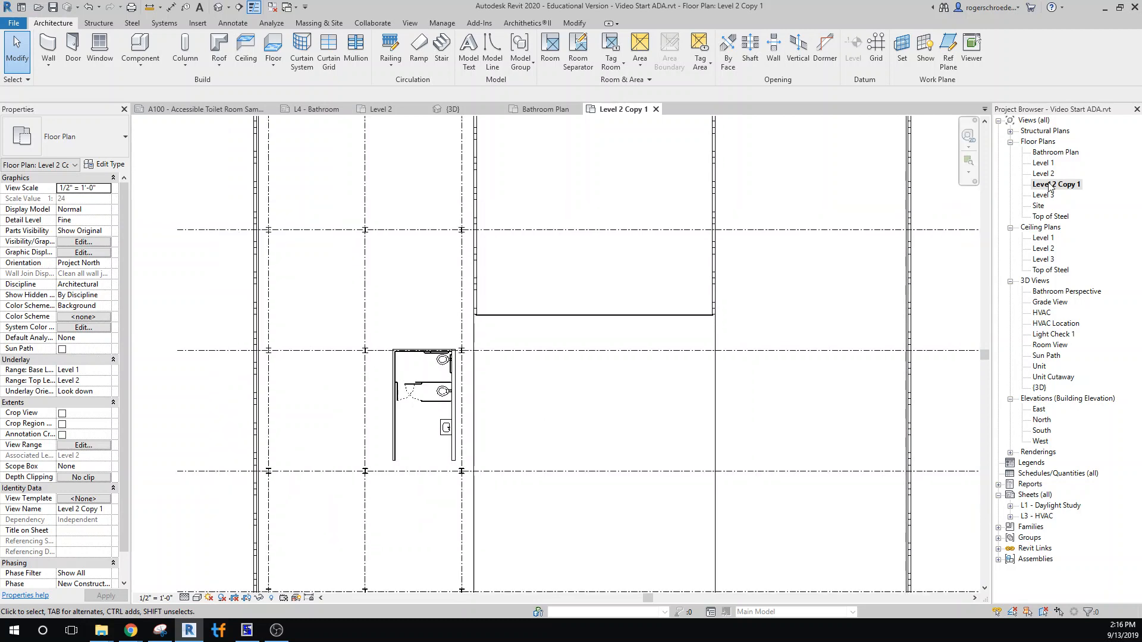
{"action": "right_click", "coordinate": [1050, 185]}
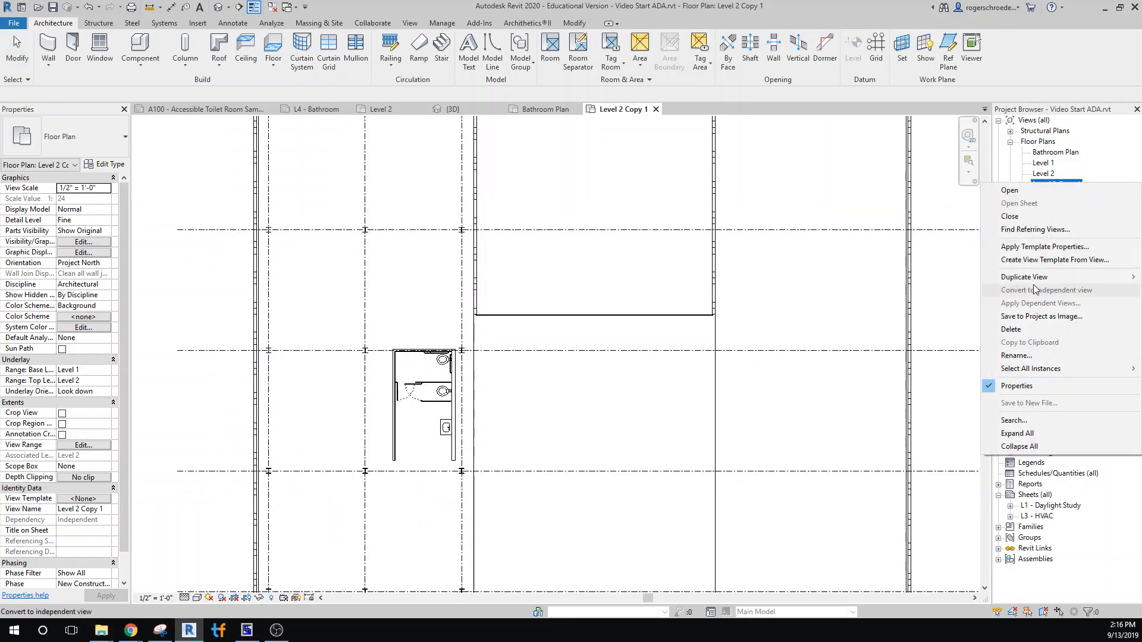
{"action": "left_click", "coordinate": [811, 297]}
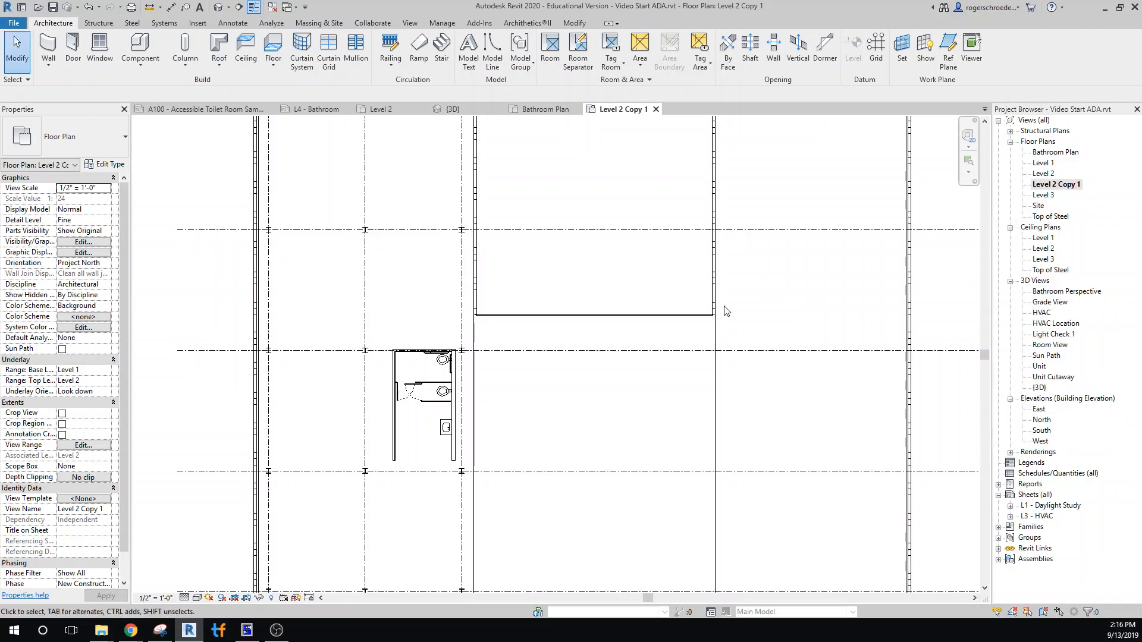
Turn on Crop View and make the crop region visible in the duplicated Level 2 plan.
{"action": "scroll", "coordinate": [331, 327], "scroll_direction": "down", "scroll_amount": 1}
{"action": "scroll", "coordinate": [331, 332], "scroll_direction": "down", "scroll_amount": 1}
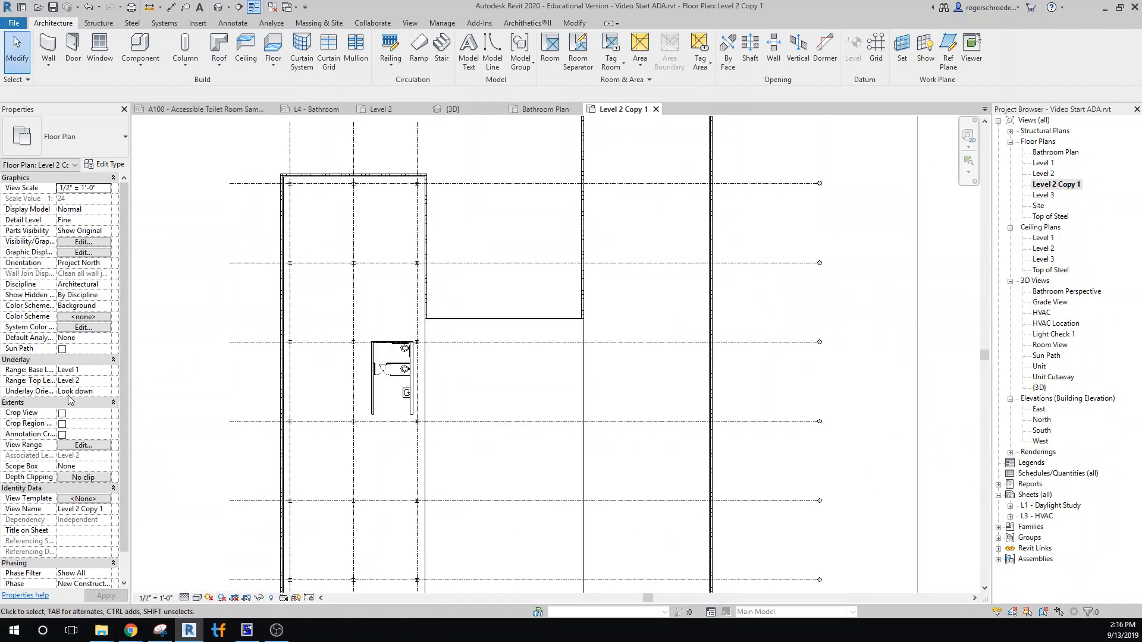
{"action": "left_click", "coordinate": [62, 414]}
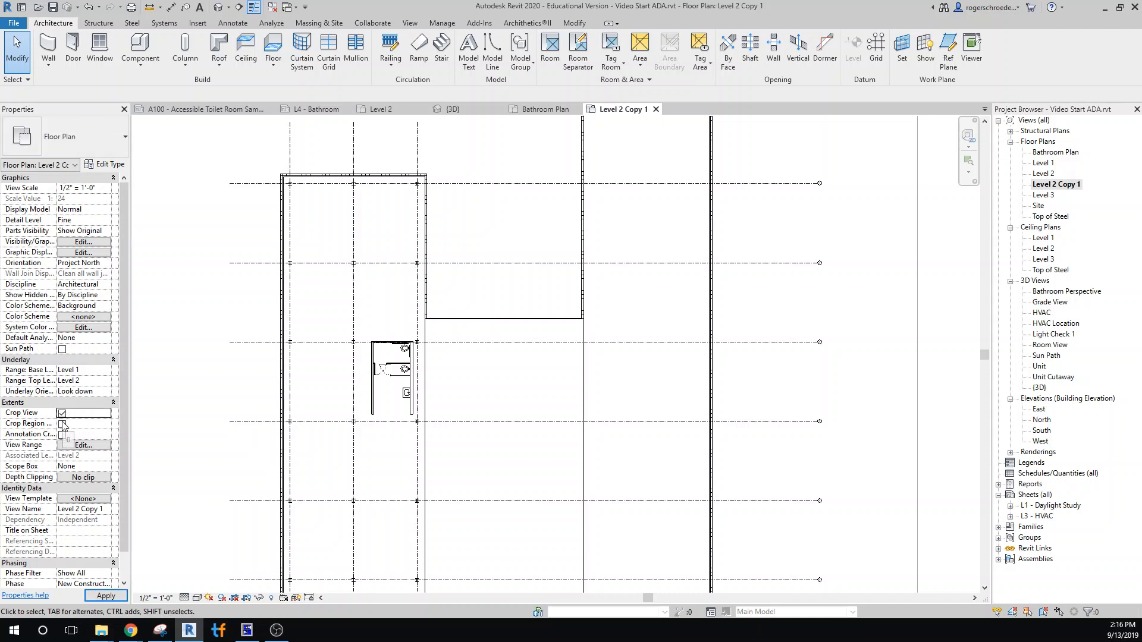
{"action": "left_click", "coordinate": [62, 424]}
{"action": "scroll", "coordinate": [226, 395], "scroll_direction": "down", "scroll_amount": 2}
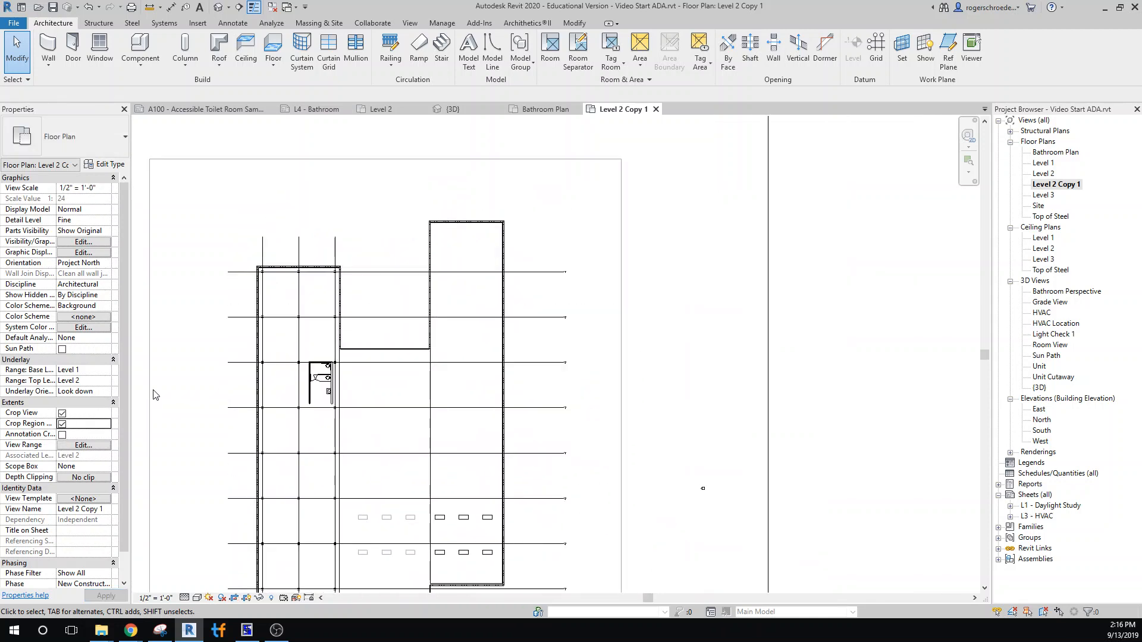
{"action": "scroll", "coordinate": [178, 390], "scroll_direction": "down", "scroll_amount": 2}
{"action": "middle_click_drag", "start_coordinate": [178, 391], "coordinate": [310, 299]}
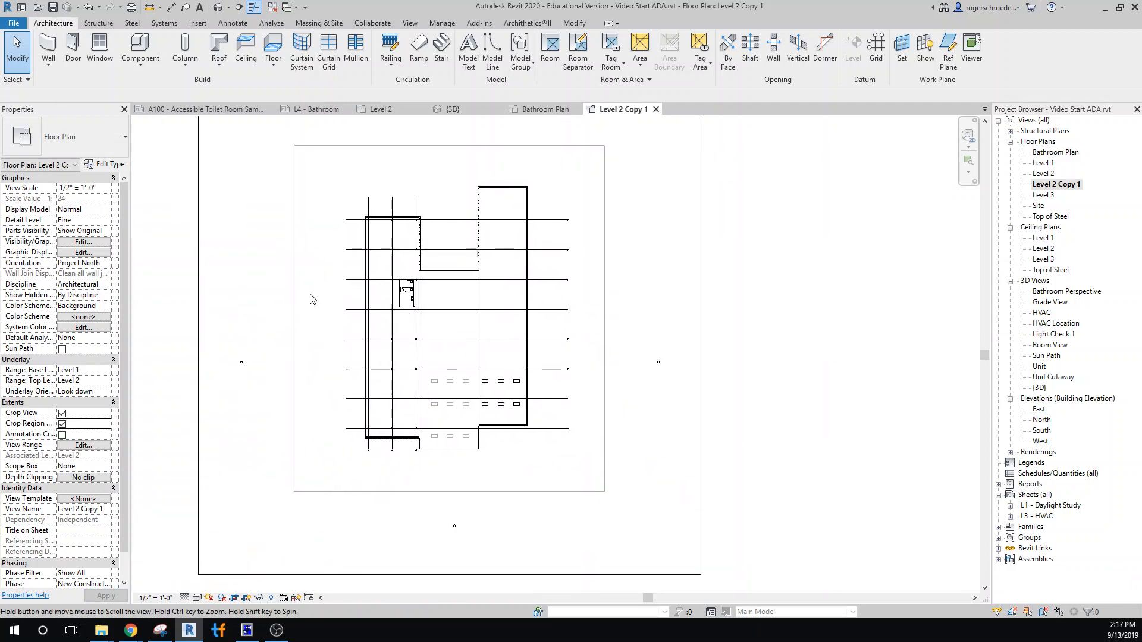
Shrink all four sides of the crop region to fit closely around the bathroom, and fit the result in view.
{"action": "left_click", "coordinate": [200, 310]}
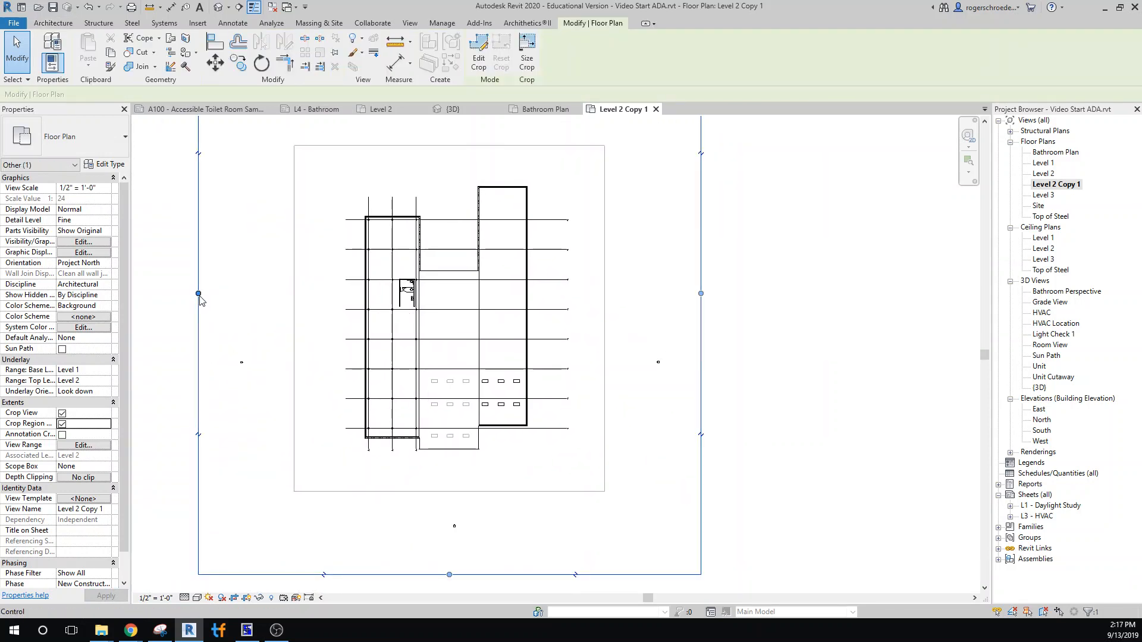
{"action": "left_click_drag", "start_coordinate": [200, 294], "coordinate": [397, 304]}
{"action": "left_click_drag", "start_coordinate": [548, 576], "coordinate": [507, 308]}
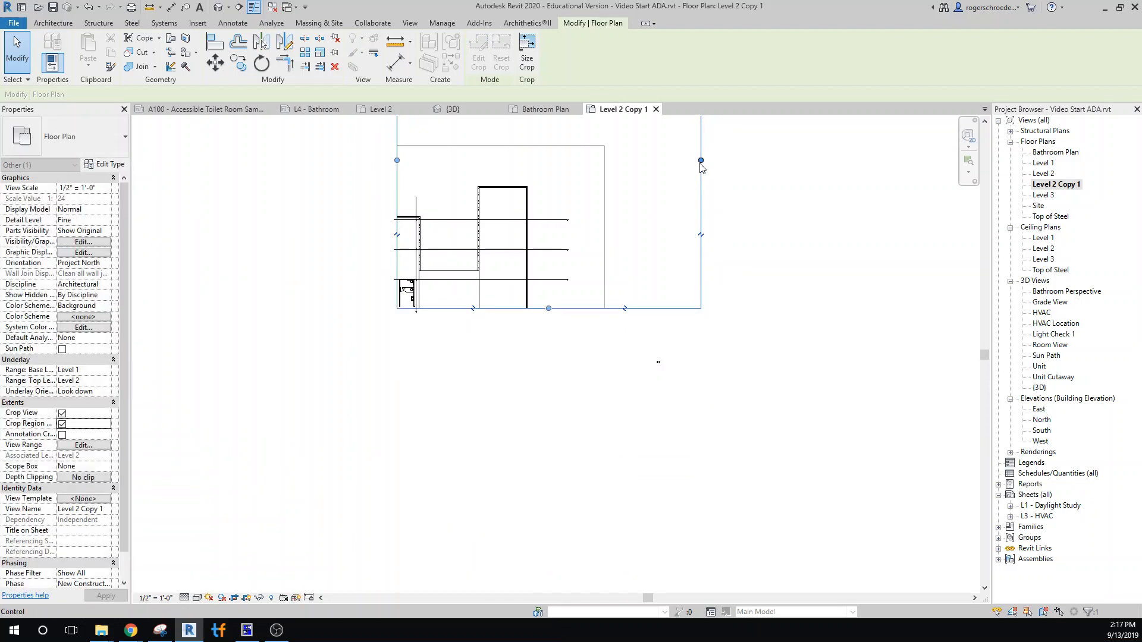
{"action": "left_click_drag", "start_coordinate": [700, 179], "coordinate": [411, 182]}
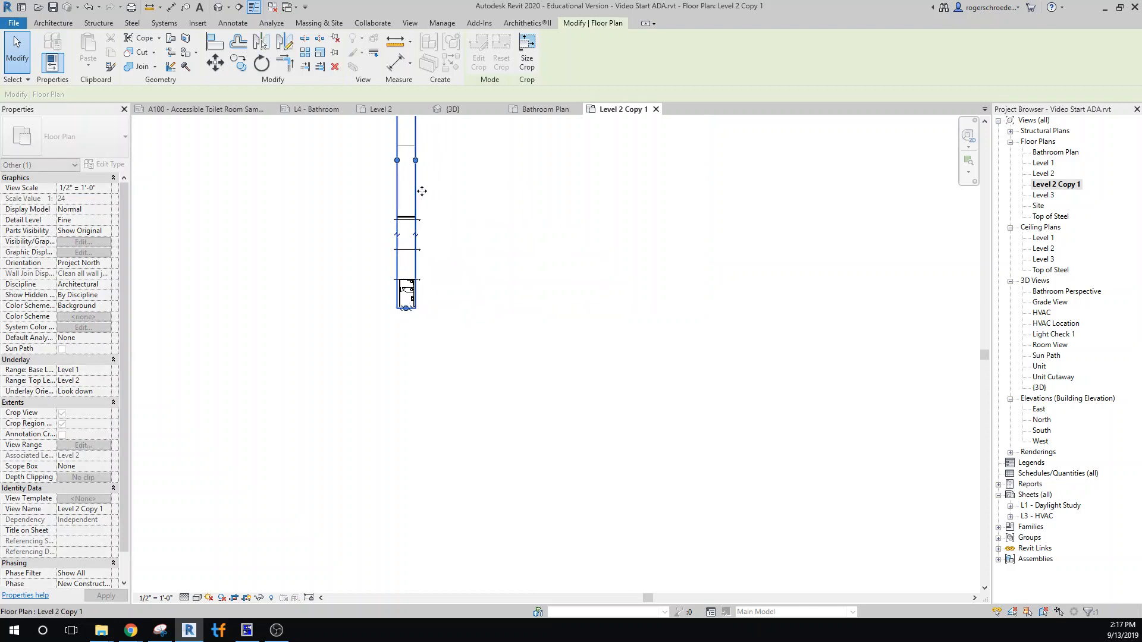
{"action": "middle_click_drag", "start_coordinate": [421, 186], "coordinate": [477, 301]}
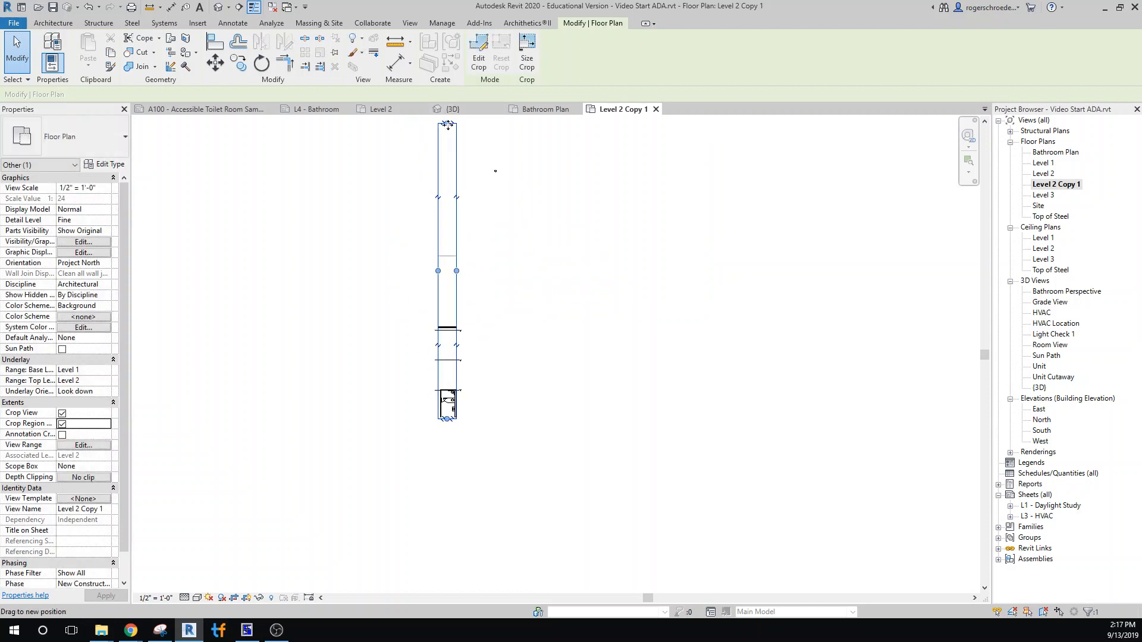
{"action": "left_click_drag", "start_coordinate": [448, 401], "coordinate": [444, 388]}
{"action": "key", "text": "z"}
{"action": "key", "text": "e"}
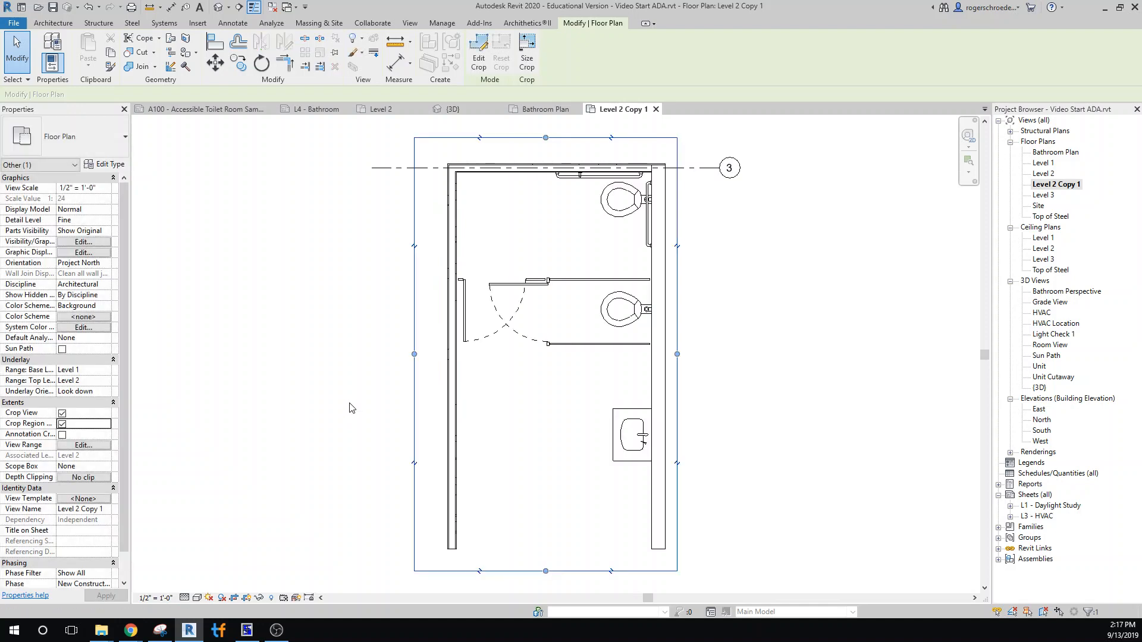
{"action": "left_click", "coordinate": [903, 225]}
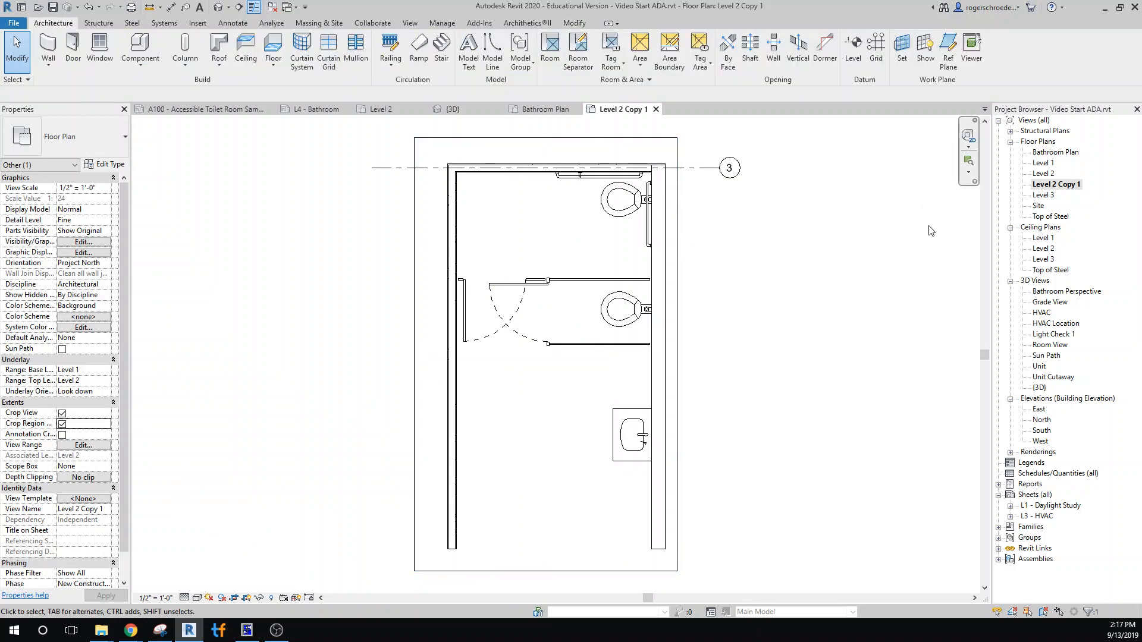
Delete the Level 2 Copy 1 view and open the Bathroom Plan view.
{"action": "right_click", "coordinate": [1039, 186]}
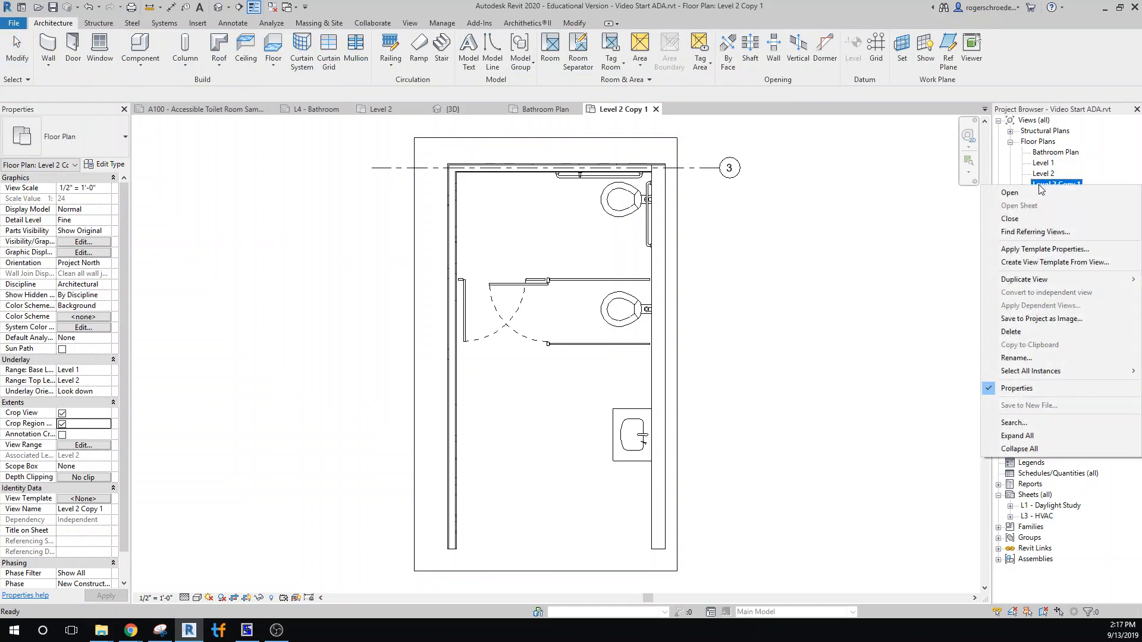
{"action": "left_click", "coordinate": [1050, 332]}
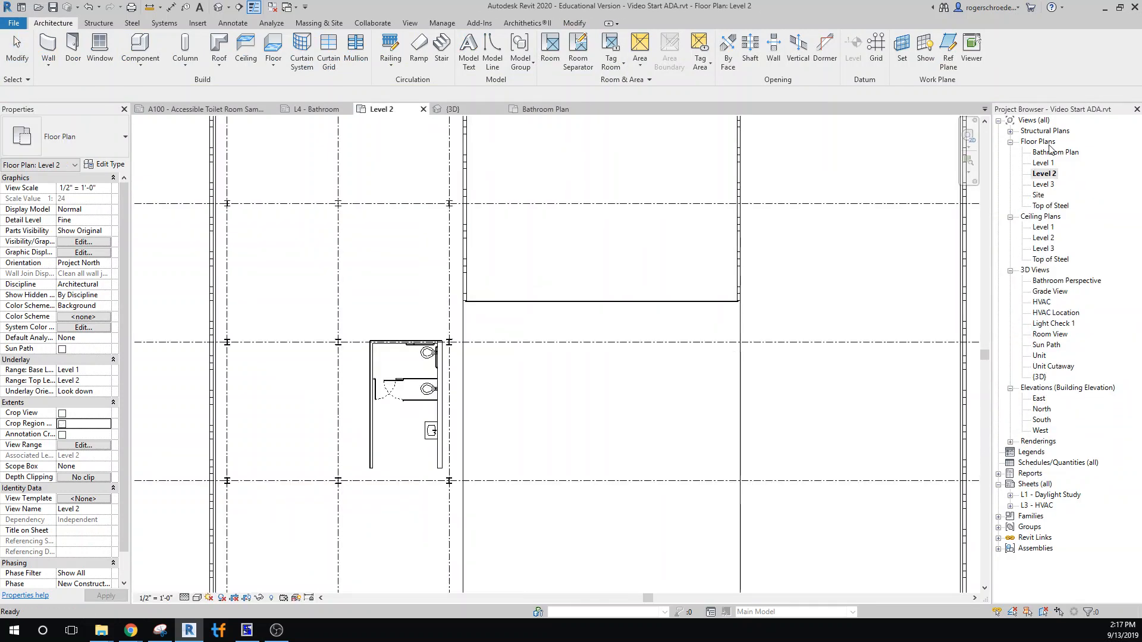
{"action": "double_click", "coordinate": [1051, 153]}
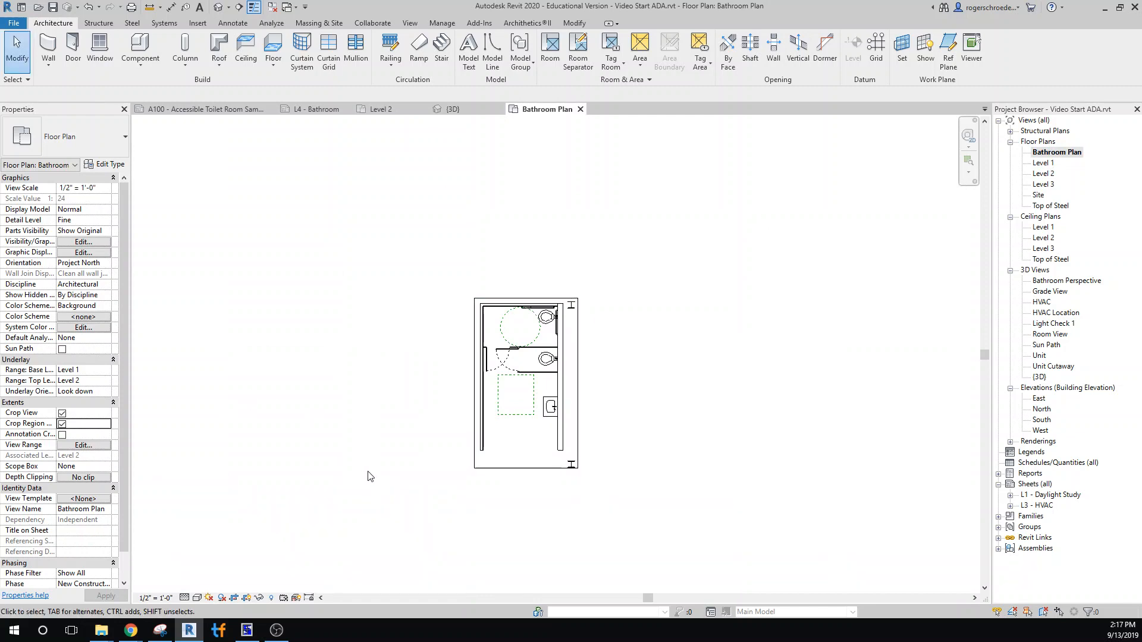
Shorten the bathroom's left wall from its lower end to about 14' 6" long.
{"action": "scroll", "coordinate": [438, 474], "scroll_direction": "up", "scroll_amount": 5}
{"action": "middle_click_drag", "start_coordinate": [528, 484], "coordinate": [486, 556]}
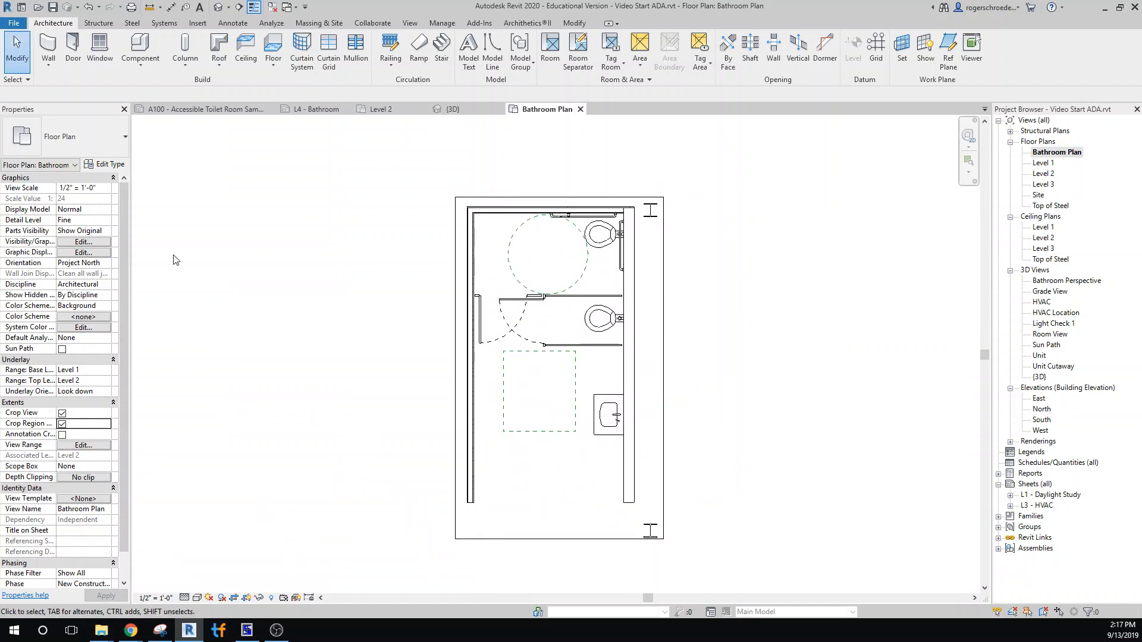
{"action": "left_click", "coordinate": [465, 473]}
{"action": "left_click_drag", "start_coordinate": [471, 505], "coordinate": [470, 443]}
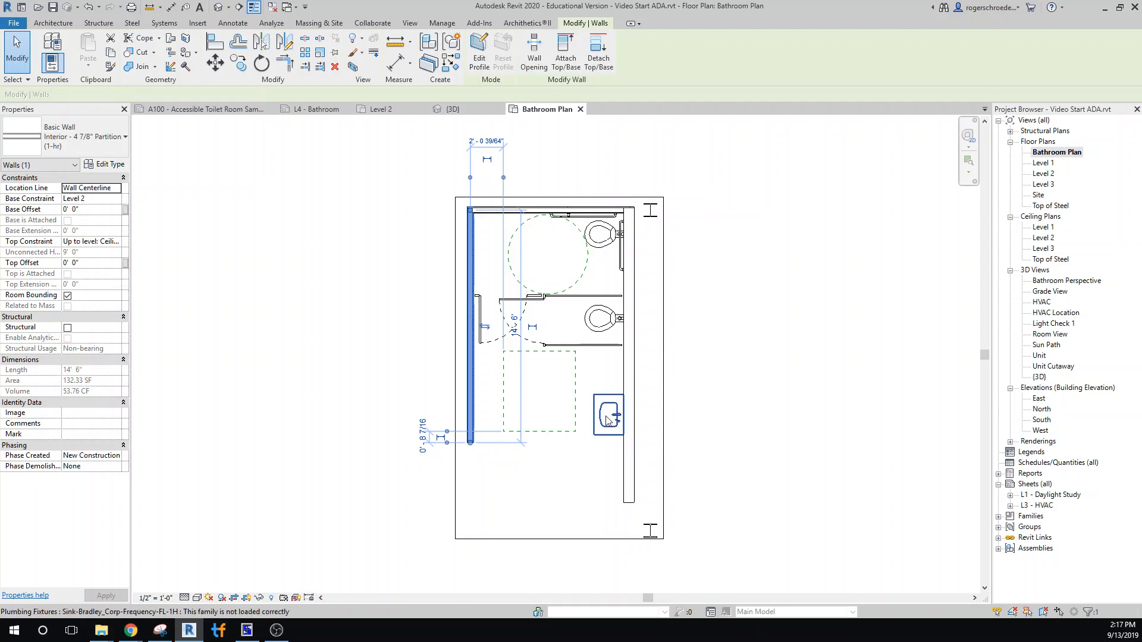
Move the sink up along the right wall toward the stalls, and shorten that wall from its lower end to about 14' 6".
{"action": "left_click", "coordinate": [604, 396]}
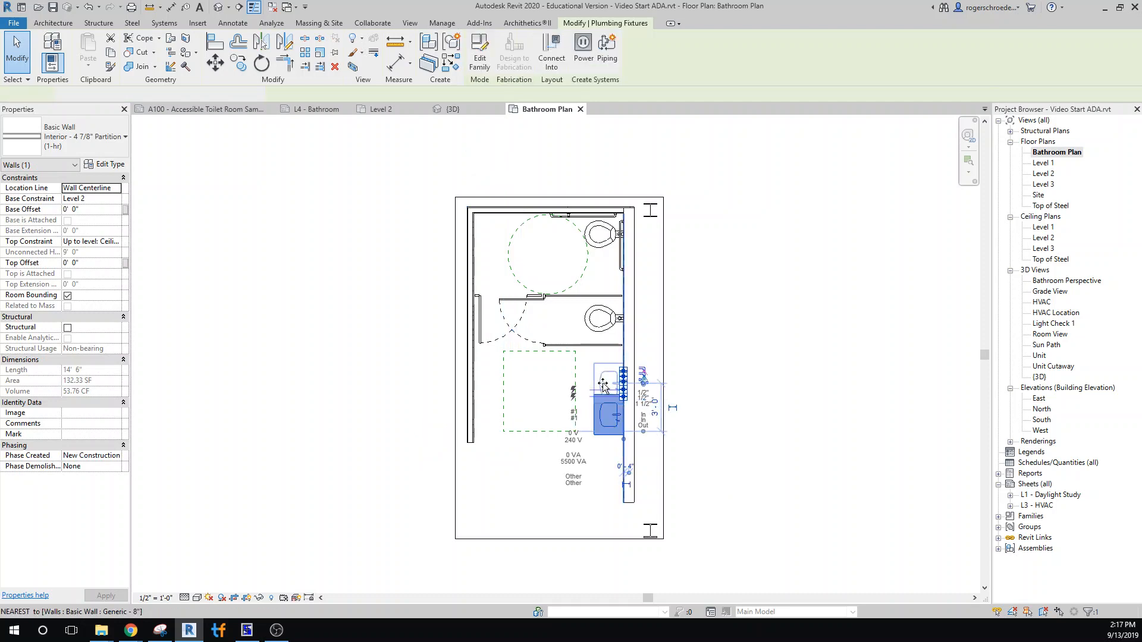
{"action": "left_click", "coordinate": [623, 479]}
{"action": "left_click_drag", "start_coordinate": [629, 501], "coordinate": [622, 443]}
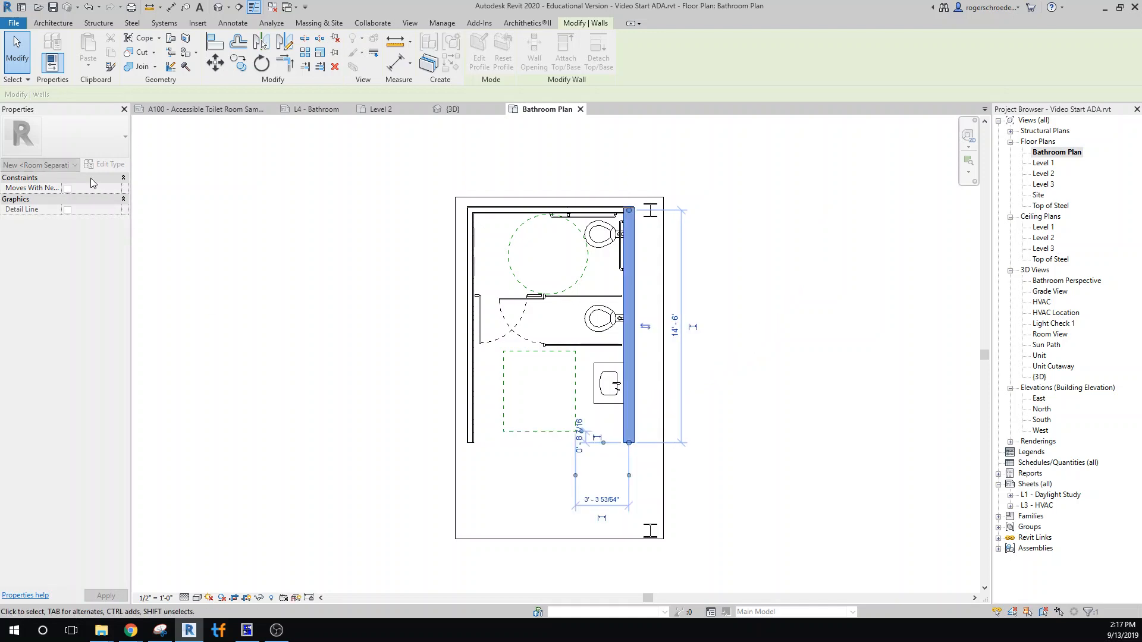
Change the right wall's type to Interior - 4 7/8" Partition (1-hr).
{"action": "left_click", "coordinate": [53, 23]}
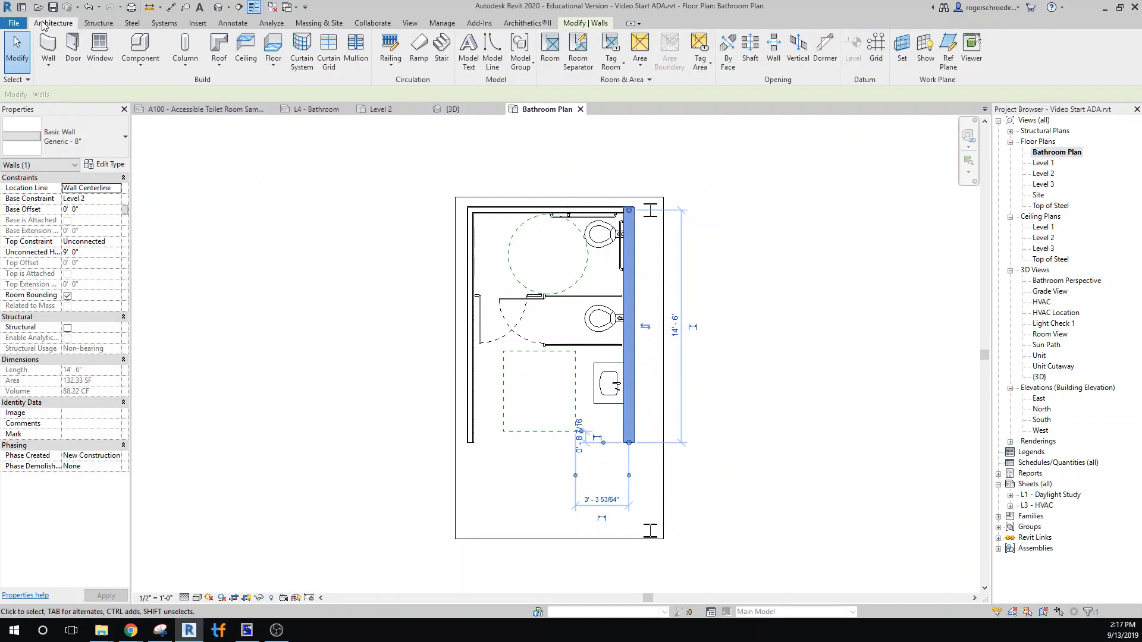
{"action": "left_click", "coordinate": [59, 136]}
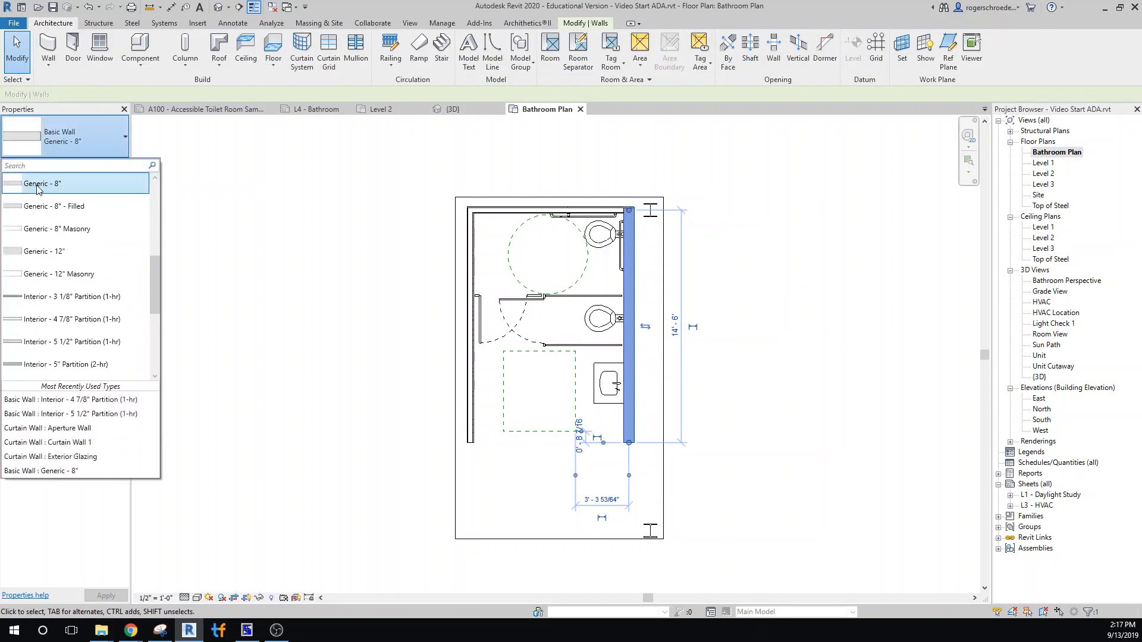
{"action": "left_click", "coordinate": [35, 320]}
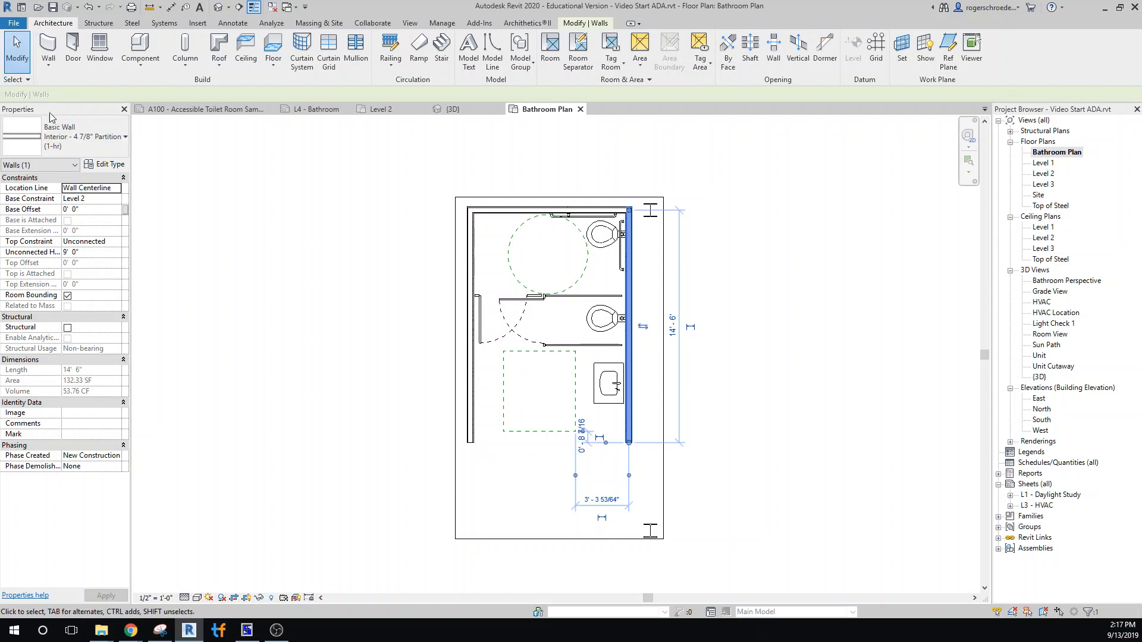
{"action": "left_click", "coordinate": [88, 137]}
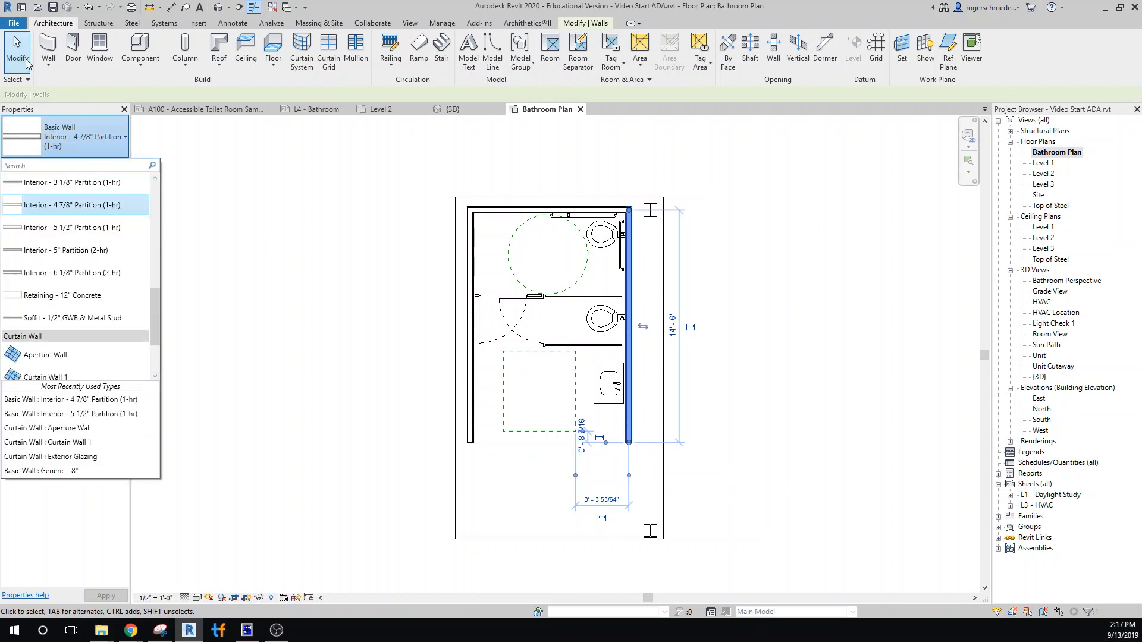
{"action": "left_click", "coordinate": [255, 192]}
{"action": "left_click", "coordinate": [256, 192]}
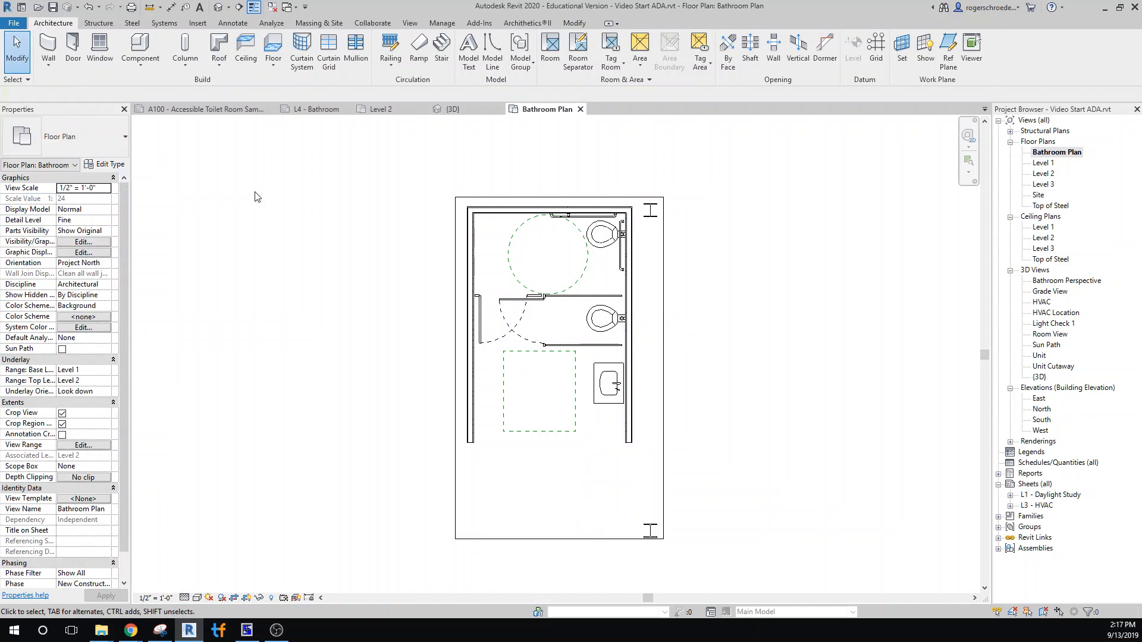
Draw an Interior - 4 7/8" Partition wall, about 9' 10 7/16" long, joining the lower ends of both side walls to close the bathroom.
{"action": "left_click", "coordinate": [51, 67]}
{"action": "left_click", "coordinate": [68, 89]}
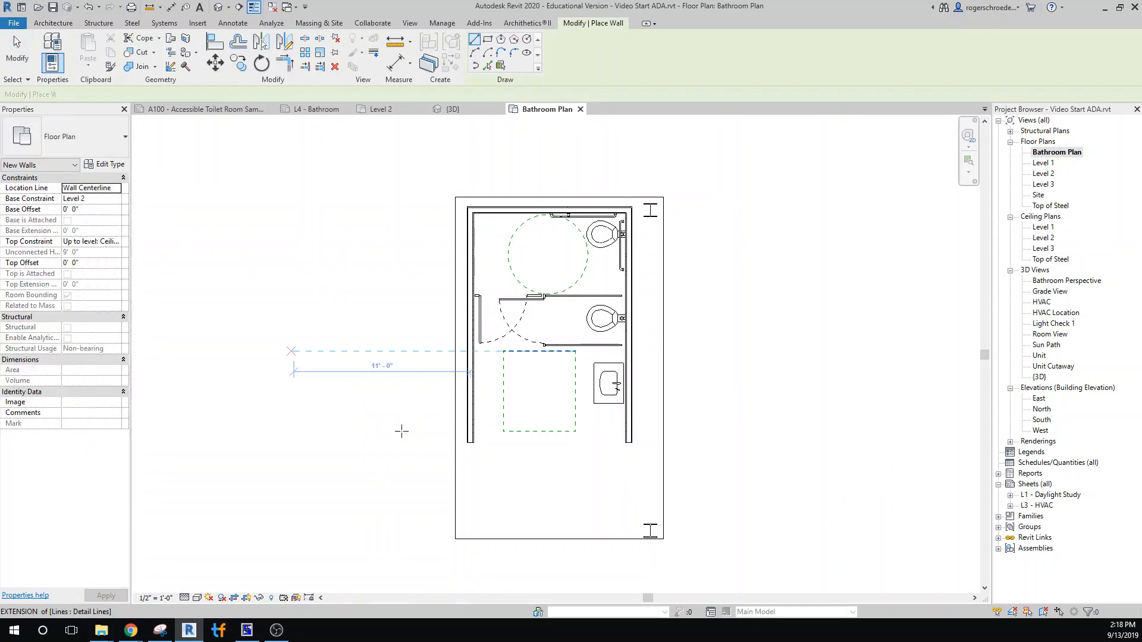
{"action": "left_click", "coordinate": [471, 443]}
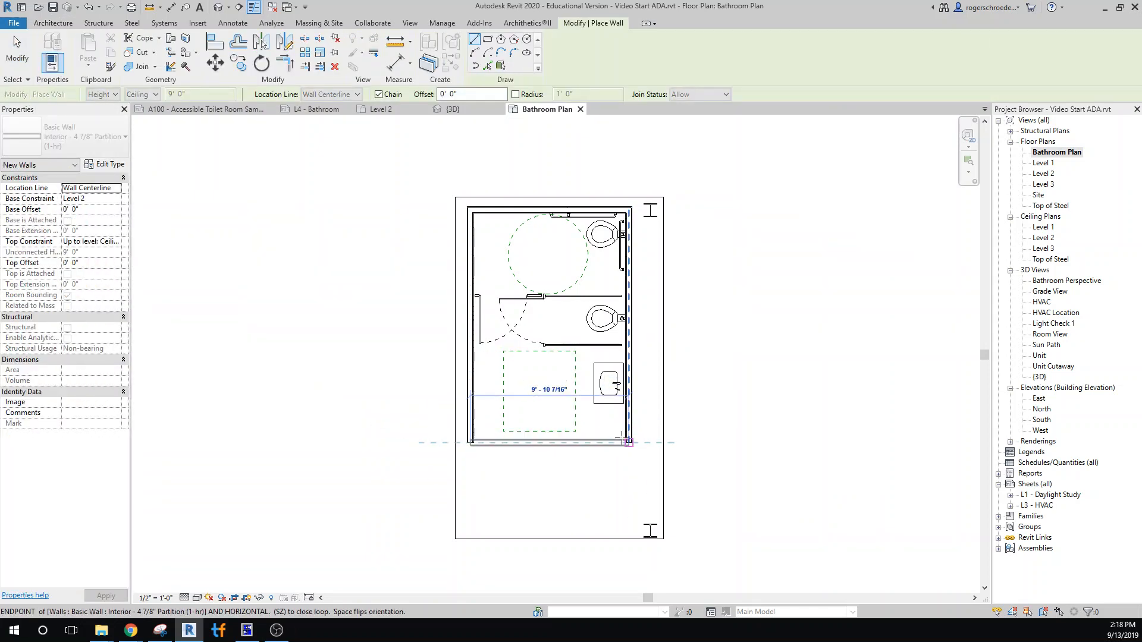
{"action": "left_click", "coordinate": [627, 442]}
{"action": "key", "text": "Escape"}
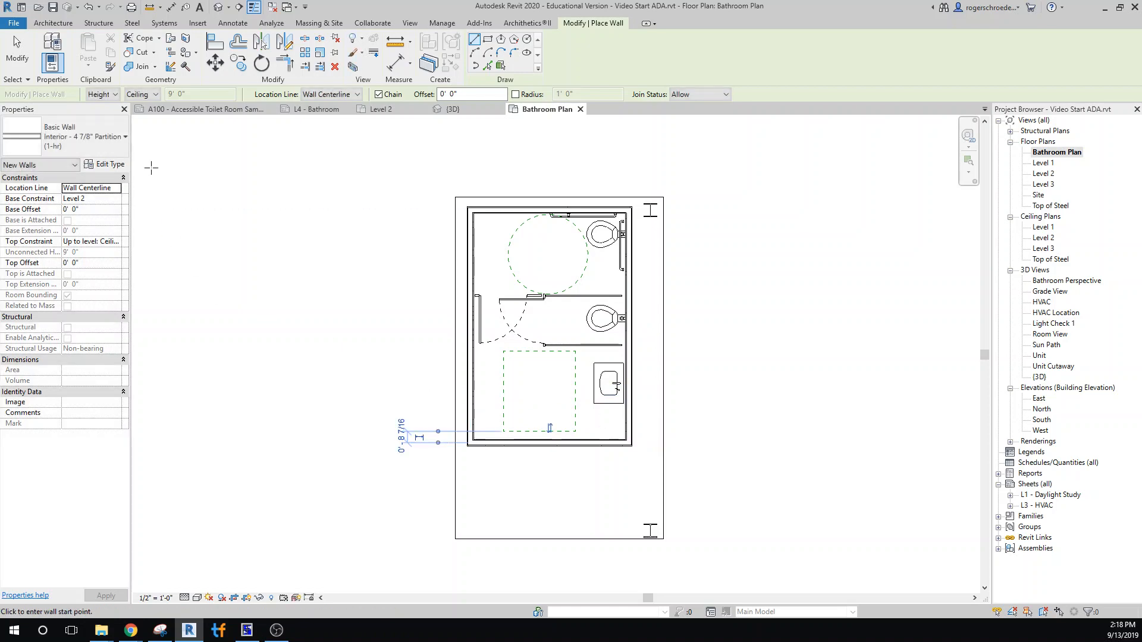
{"action": "left_click", "coordinate": [17, 52]}
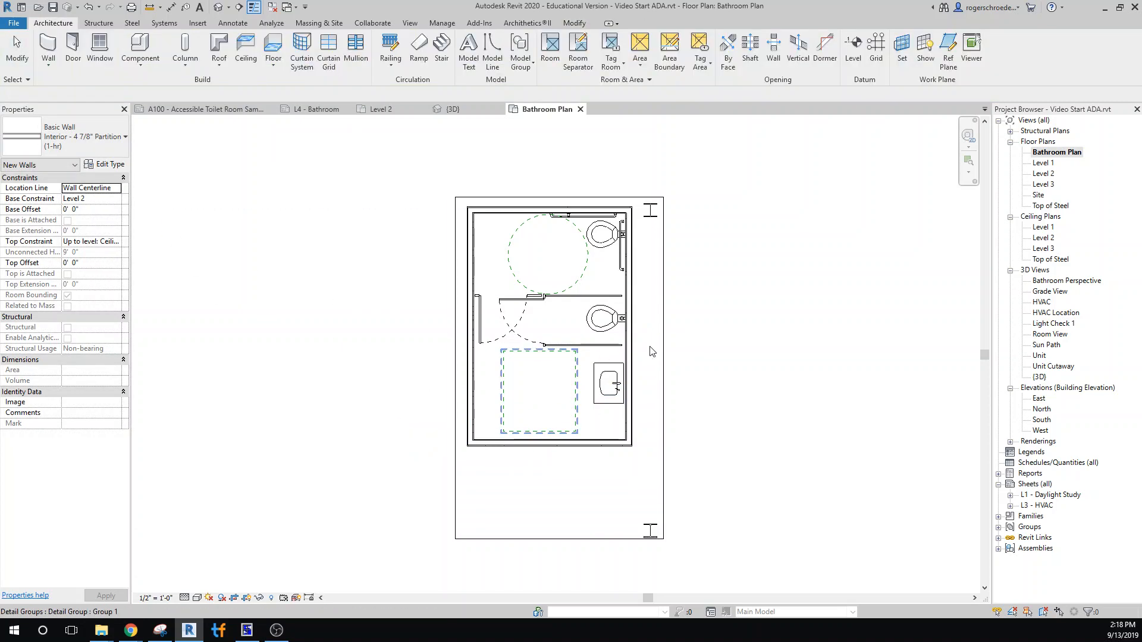
Change the bathroom's right wall type to Generic - 8" Masonry.
{"action": "scroll", "coordinate": [657, 349], "scroll_direction": "up", "scroll_amount": 3}
{"action": "scroll", "coordinate": [656, 349], "scroll_direction": "up", "scroll_amount": 1}
{"action": "left_click", "coordinate": [608, 342]}
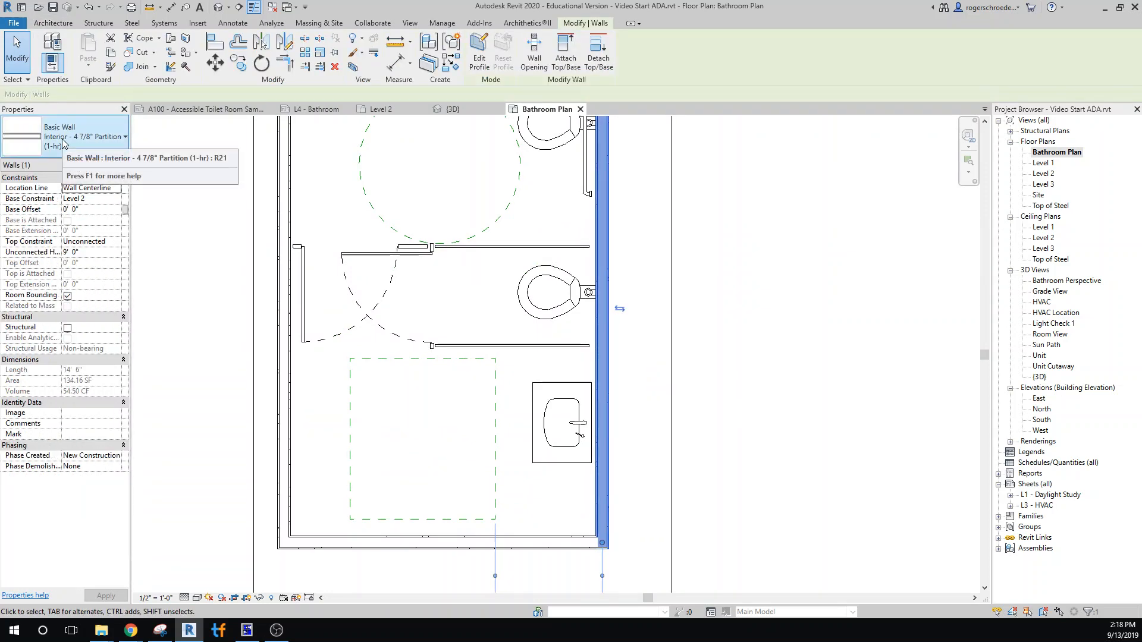
{"action": "right_click", "coordinate": [64, 144]}
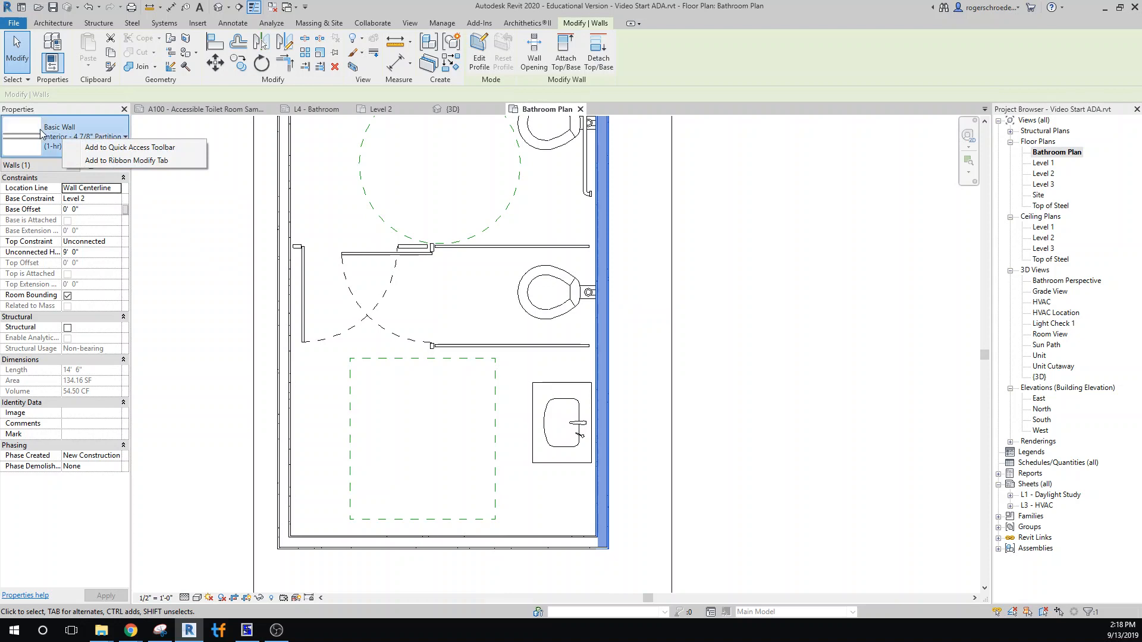
{"action": "left_click", "coordinate": [64, 145]}
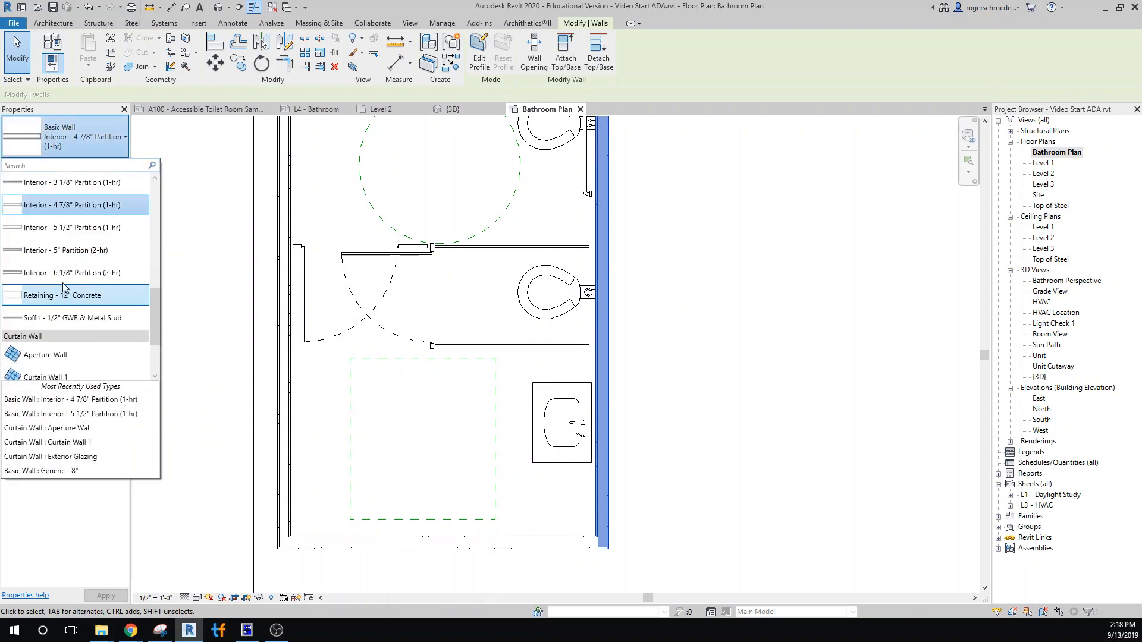
{"action": "left_click_drag", "start_coordinate": [153, 295], "coordinate": [145, 258]}
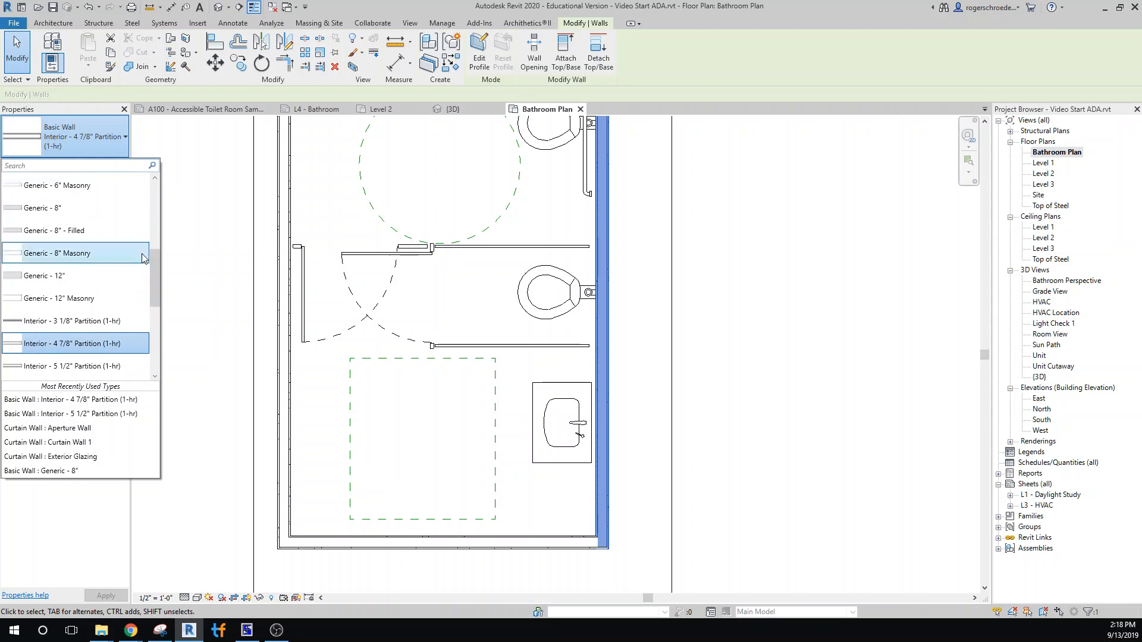
{"action": "left_click", "coordinate": [35, 216]}
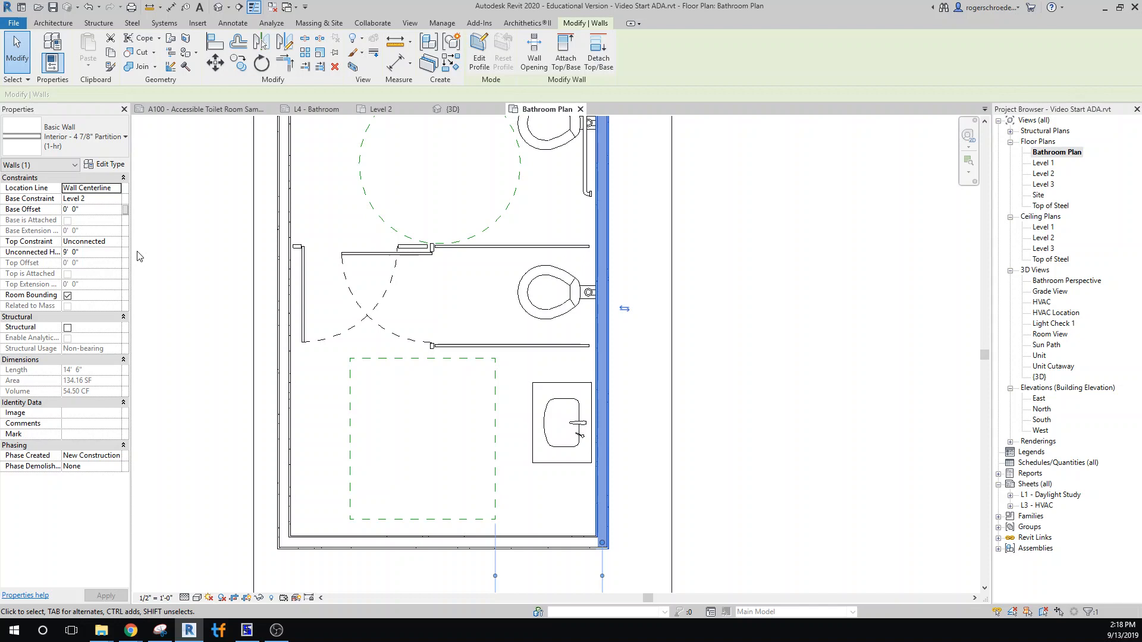
{"action": "left_click", "coordinate": [60, 142]}
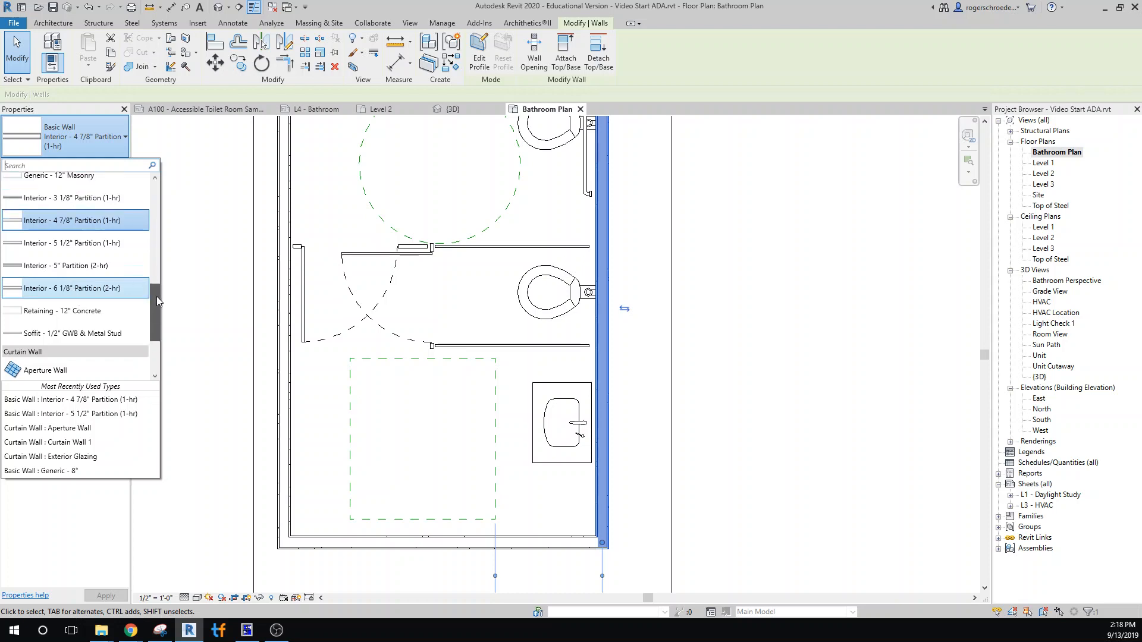
{"action": "scroll", "coordinate": [132, 270], "scroll_direction": "up", "scroll_amount": 3}
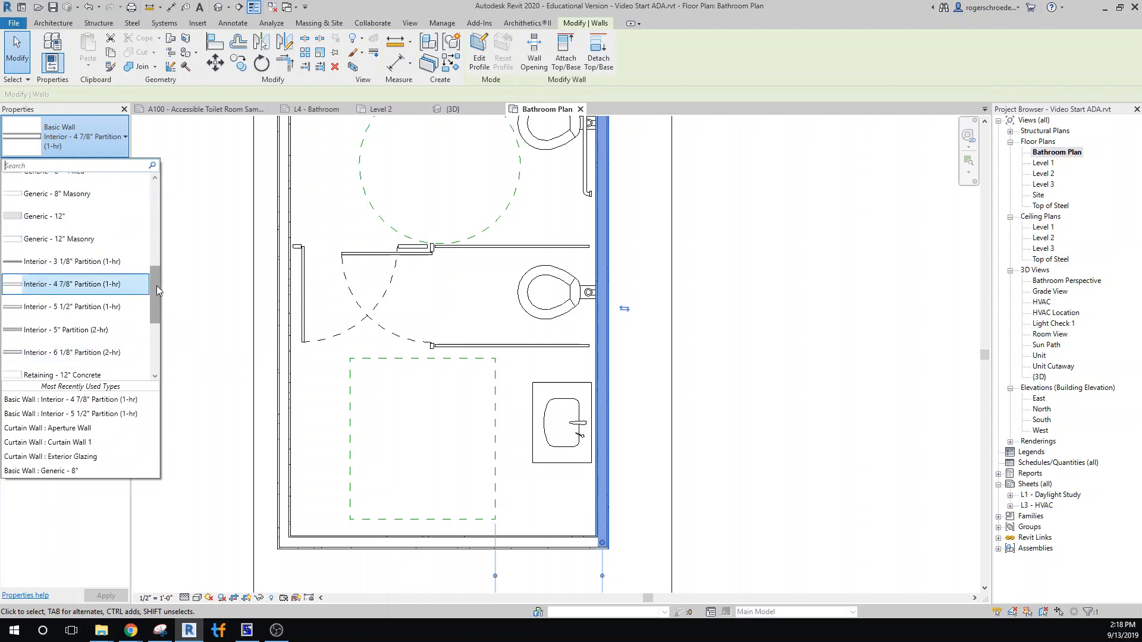
{"action": "scroll", "coordinate": [95, 268], "scroll_direction": "up", "scroll_amount": 1}
{"action": "left_click", "coordinate": [94, 267]}
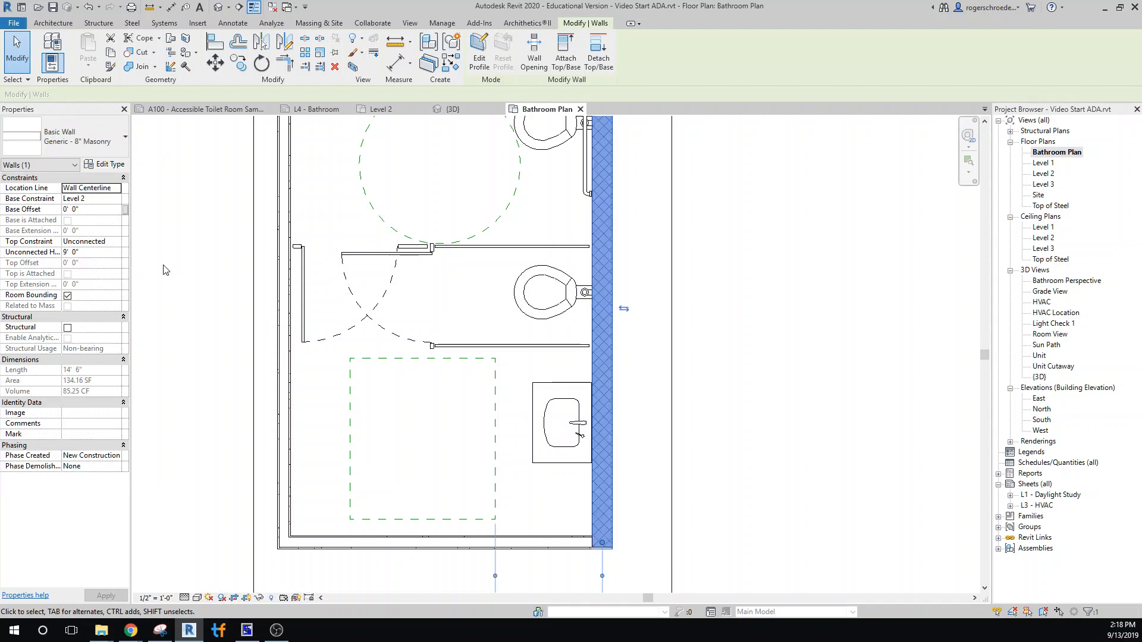
Set the right wall behind the toilets and sink to the Generic - 8" type and deselect it.
{"action": "left_click", "coordinate": [80, 140]}
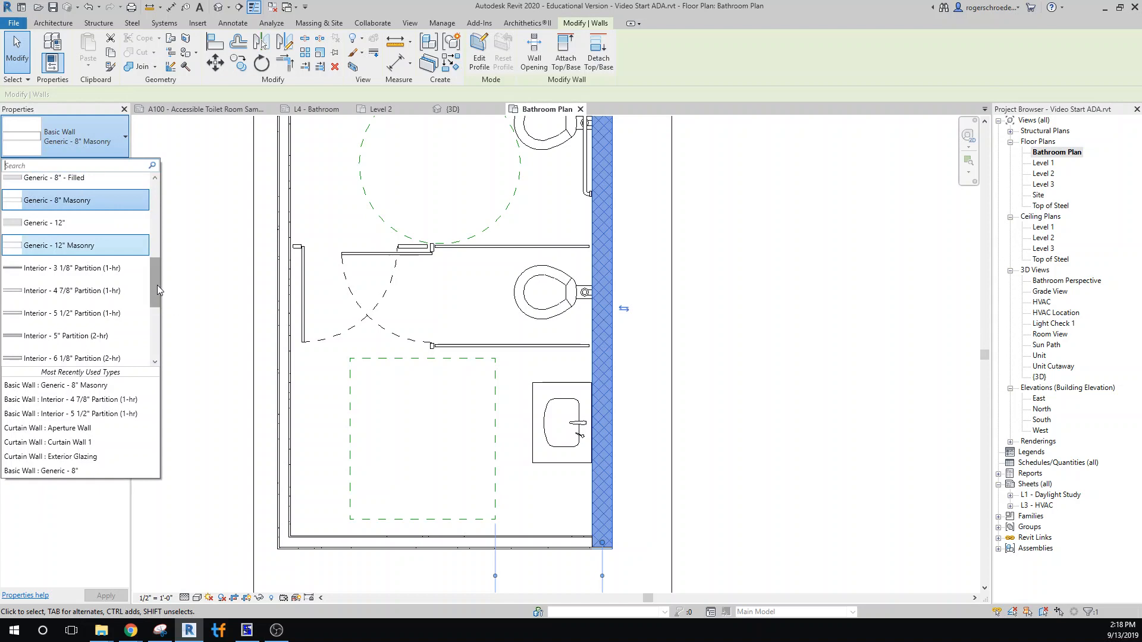
{"action": "scroll", "coordinate": [155, 279], "scroll_direction": "up", "scroll_amount": 1}
{"action": "left_click", "coordinate": [53, 203]}
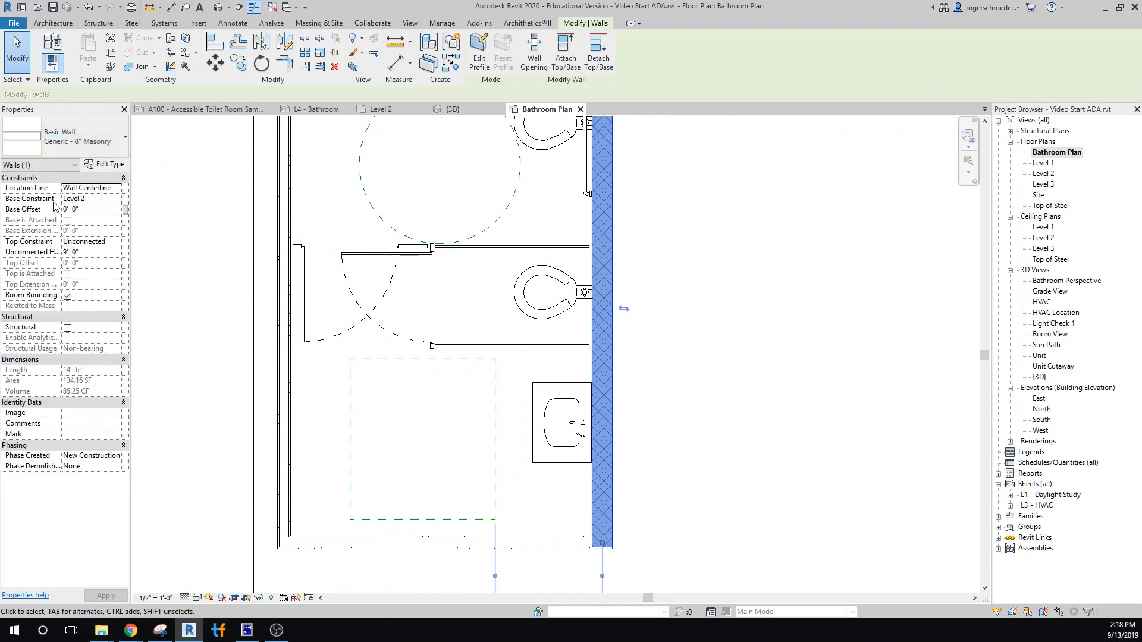
{"action": "left_click", "coordinate": [203, 272]}
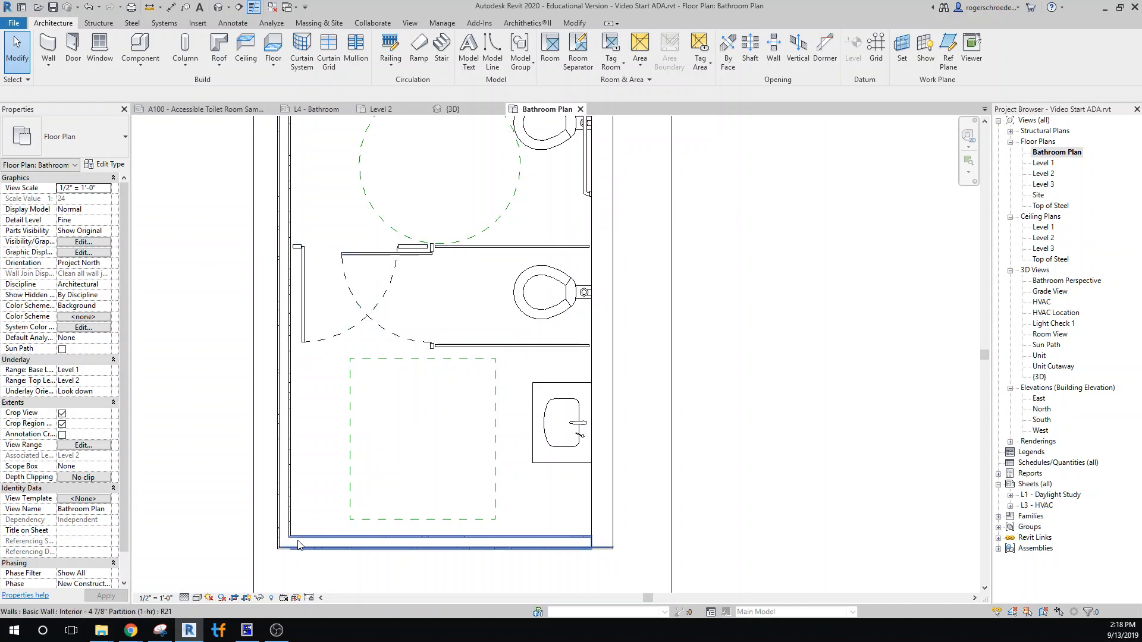
Delete the dashed clearance rectangle beside the sink and the dashed turning circle in the accessible stall.
{"action": "left_click", "coordinate": [498, 479]}
{"action": "key", "text": "Delete"}
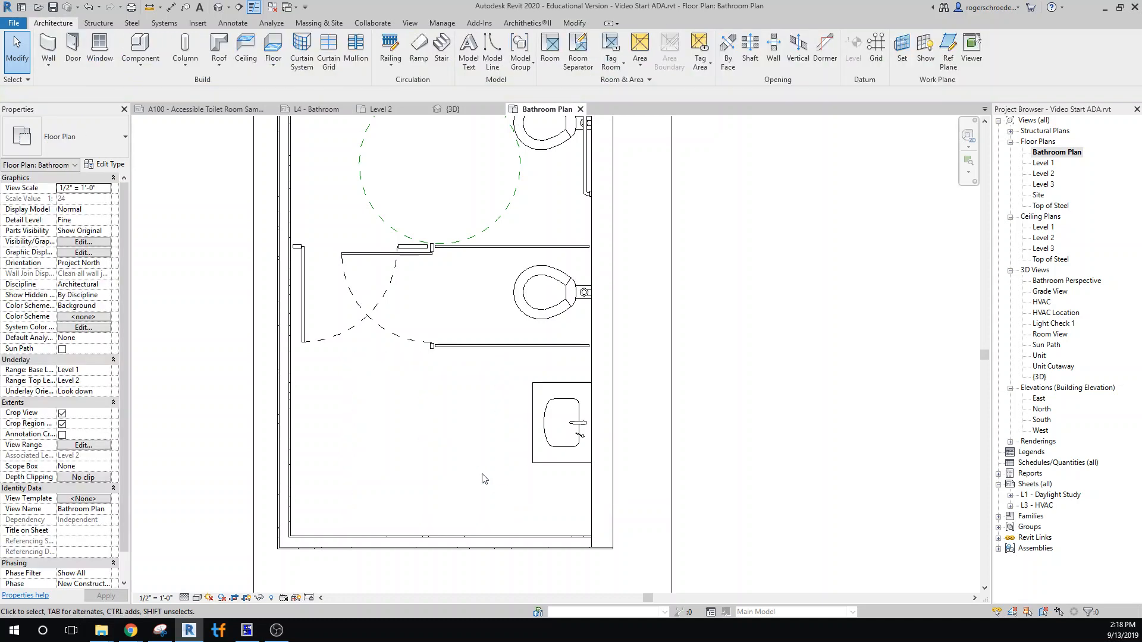
{"action": "left_click", "coordinate": [382, 223]}
{"action": "key", "text": "Delete"}
Place a Single-Flush 36" x 84" door in the lower wall, centred about 2' 4" from the left wall and swinging into the bathroom.
{"action": "left_click", "coordinate": [74, 54]}
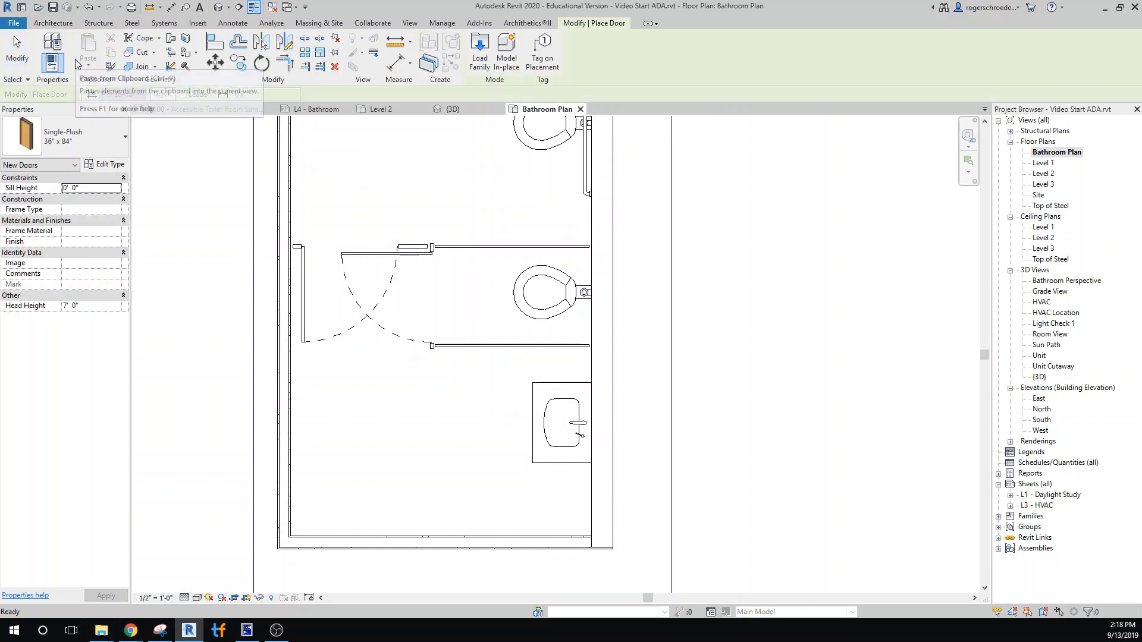
{"action": "left_click", "coordinate": [49, 145]}
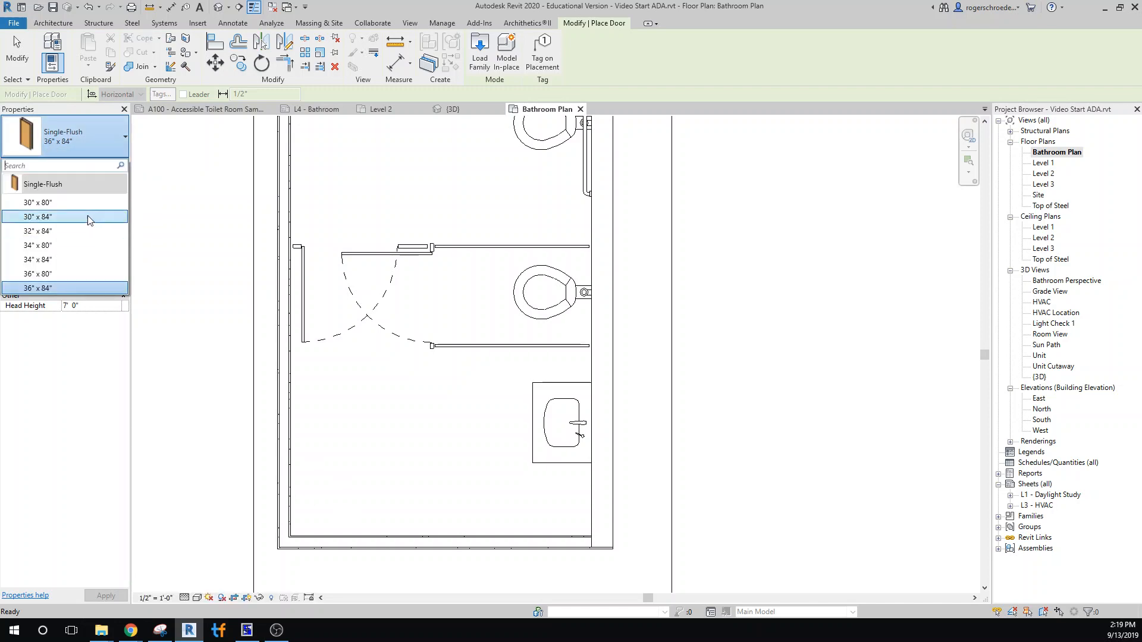
{"action": "left_click", "coordinate": [81, 274]}
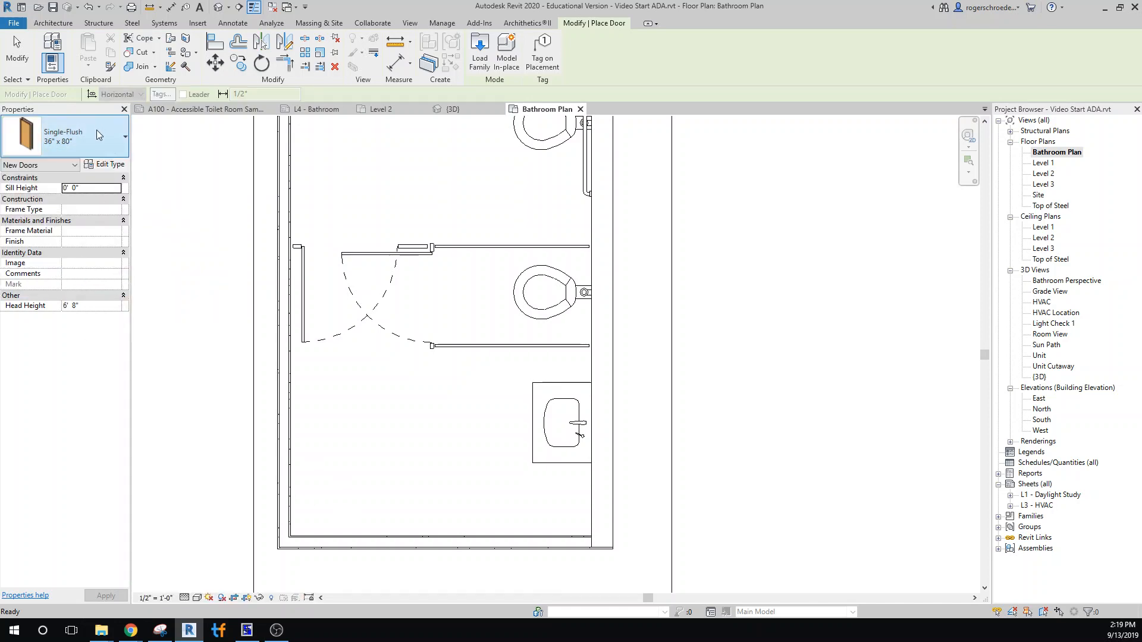
{"action": "left_click", "coordinate": [96, 130]}
{"action": "left_click", "coordinate": [62, 288]}
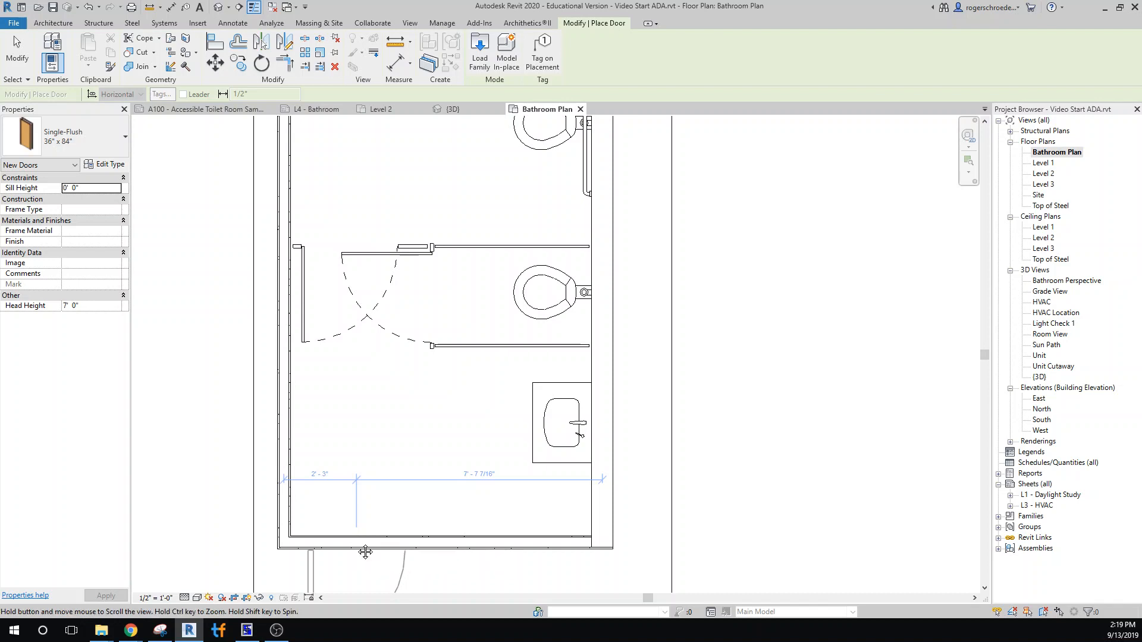
{"action": "middle_click_drag", "start_coordinate": [367, 548], "coordinate": [385, 480]}
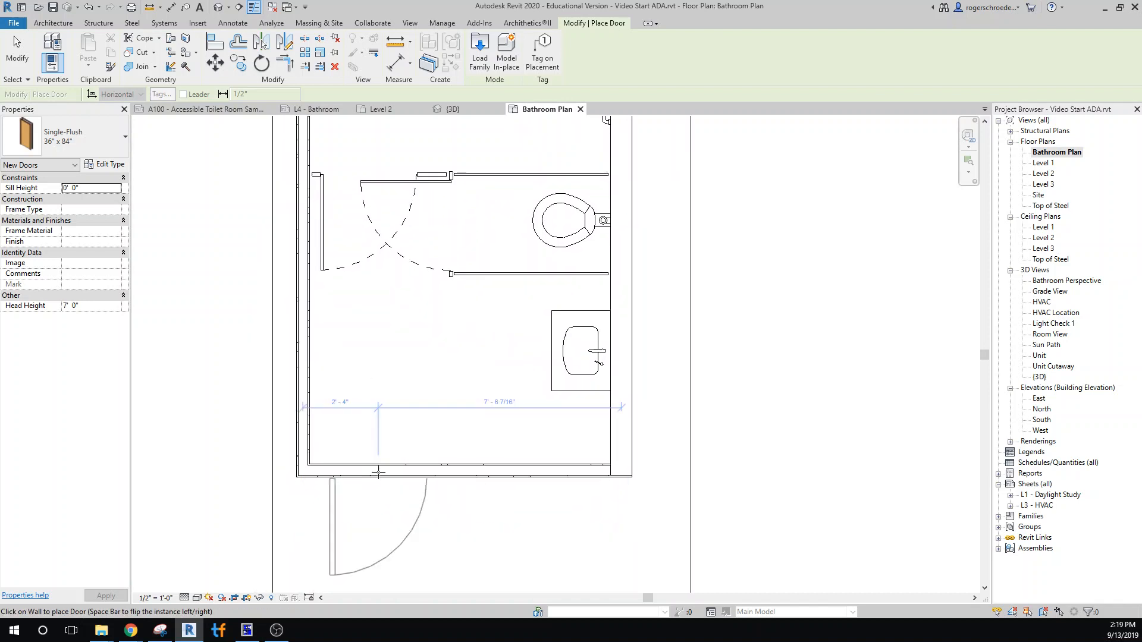
{"action": "left_click", "coordinate": [378, 473]}
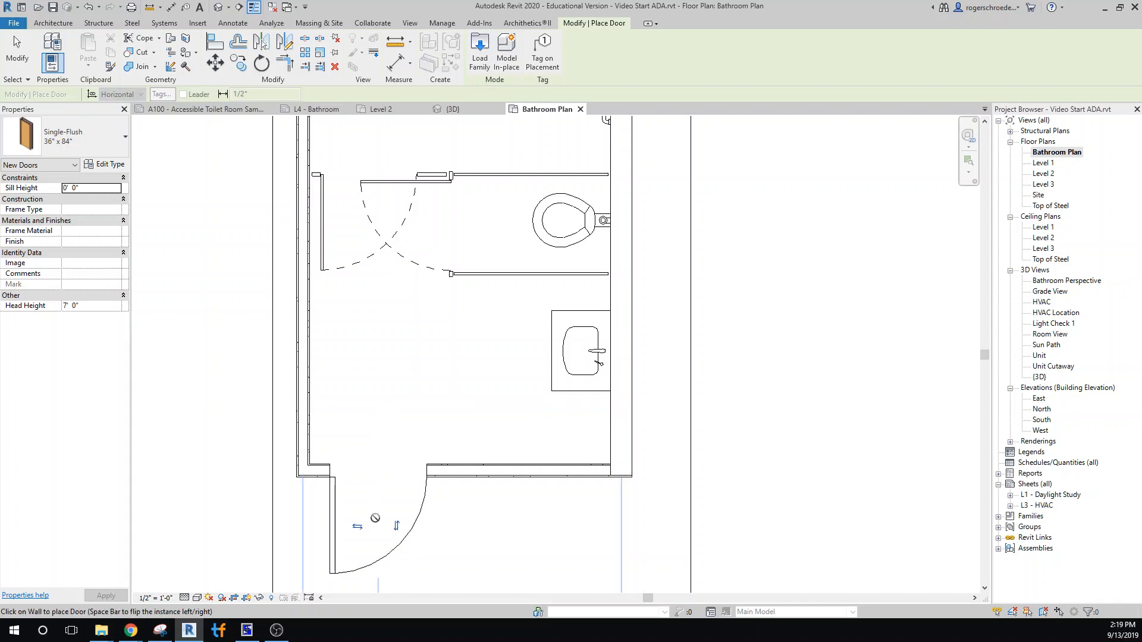
{"action": "left_click", "coordinate": [397, 526]}
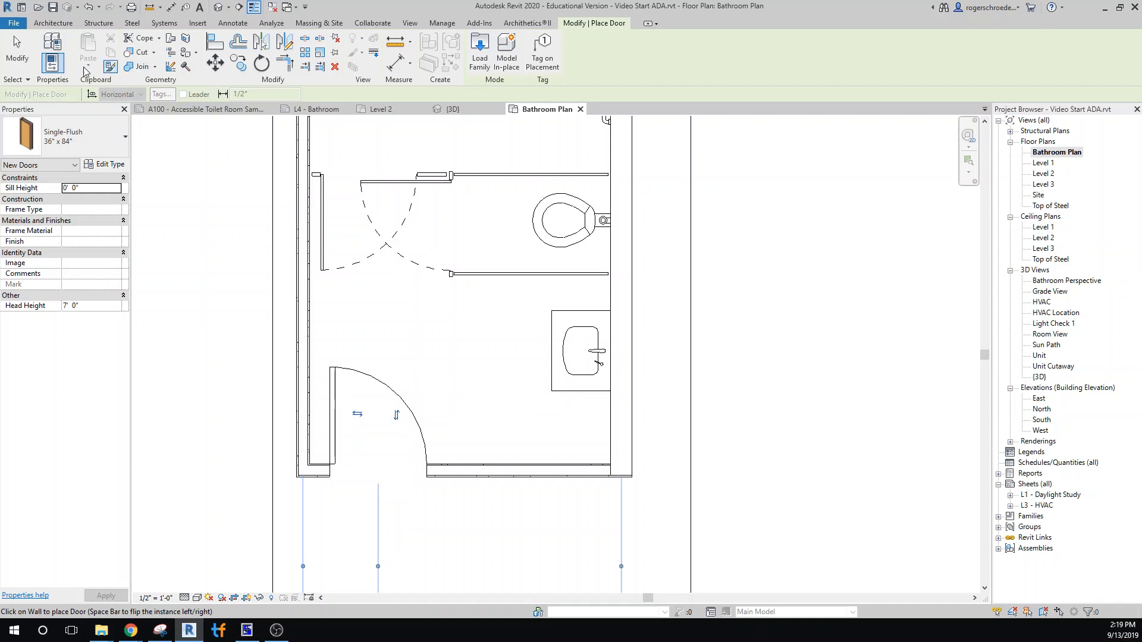
{"action": "left_click", "coordinate": [17, 51]}
Dismiss the save reminder and review the plan and elevation dimensions on the A100 accessible toilet room sheet.
{"action": "left_click", "coordinate": [176, 110]}
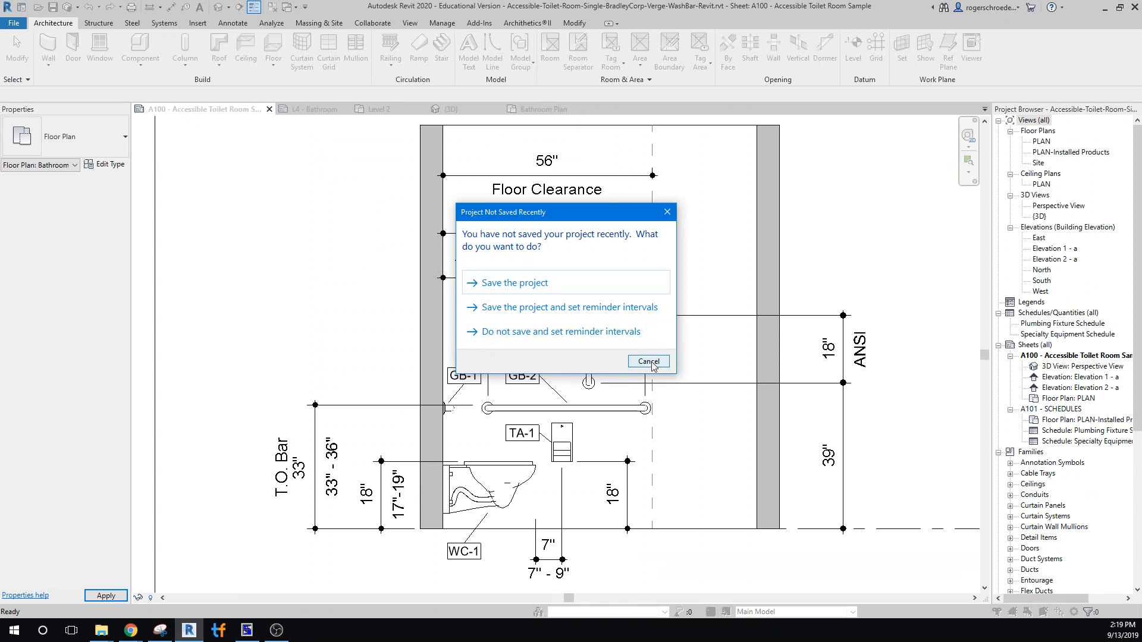
{"action": "left_click", "coordinate": [648, 362]}
{"action": "scroll", "coordinate": [610, 385], "scroll_direction": "down", "scroll_amount": 4}
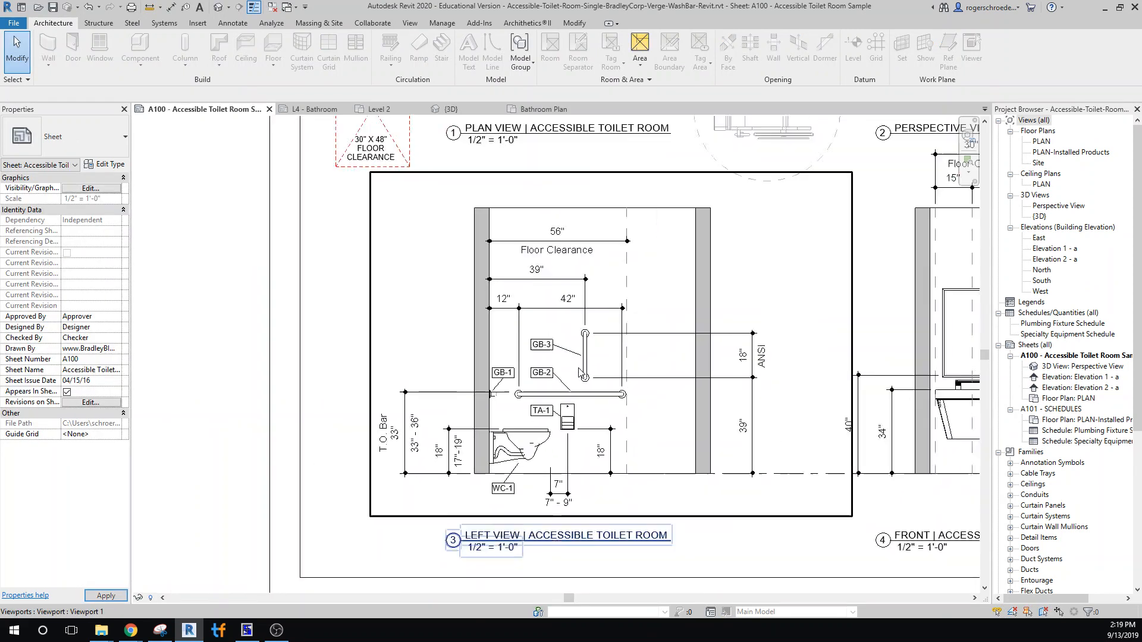
{"action": "scroll", "coordinate": [611, 385], "scroll_direction": "down", "scroll_amount": 1}
{"action": "middle_click_drag", "start_coordinate": [655, 313], "coordinate": [526, 402]}
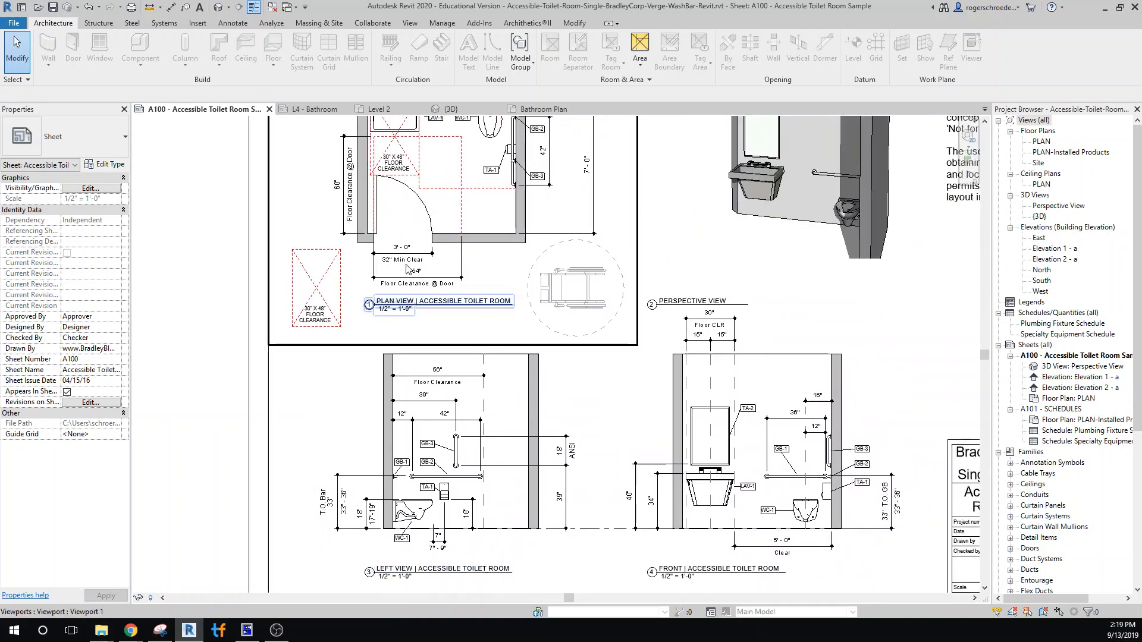
{"action": "scroll", "coordinate": [443, 202], "scroll_direction": "up", "scroll_amount": 4, "text": "ctrl"}
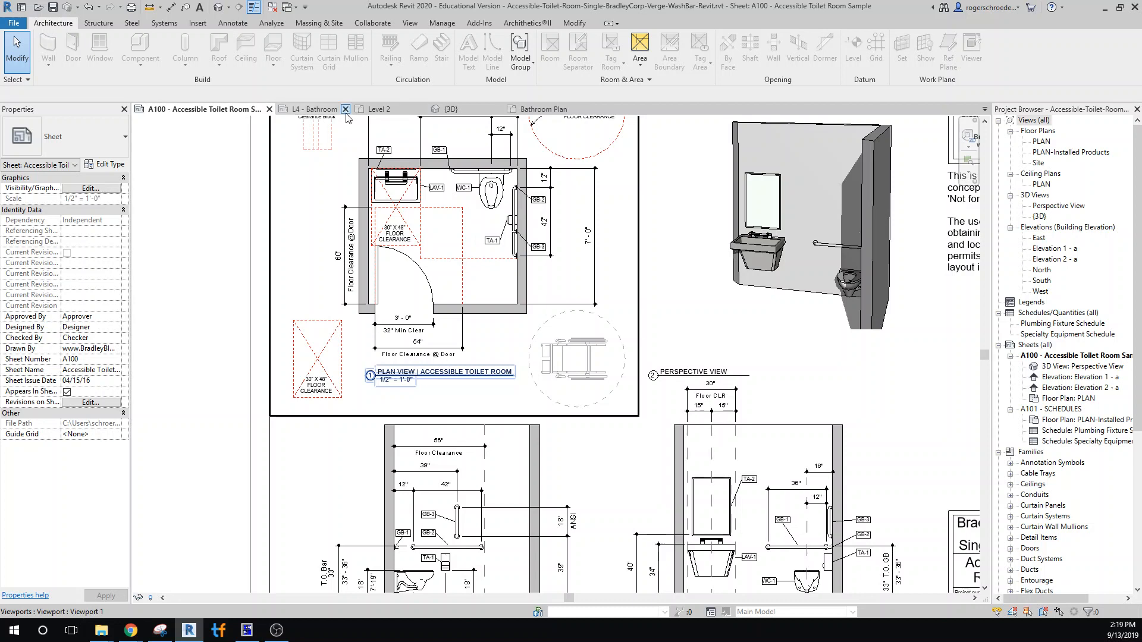
Close the Level 2 view and return to the Bathroom Plan with the whole room in view.
{"action": "left_click", "coordinate": [393, 112]}
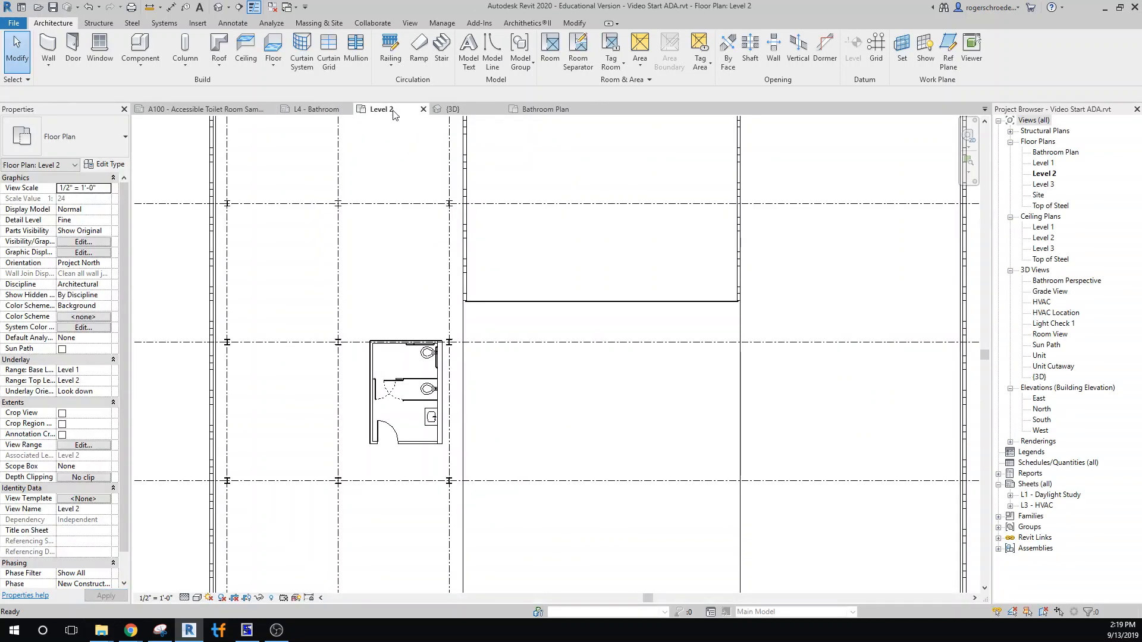
{"action": "left_click", "coordinate": [423, 109]}
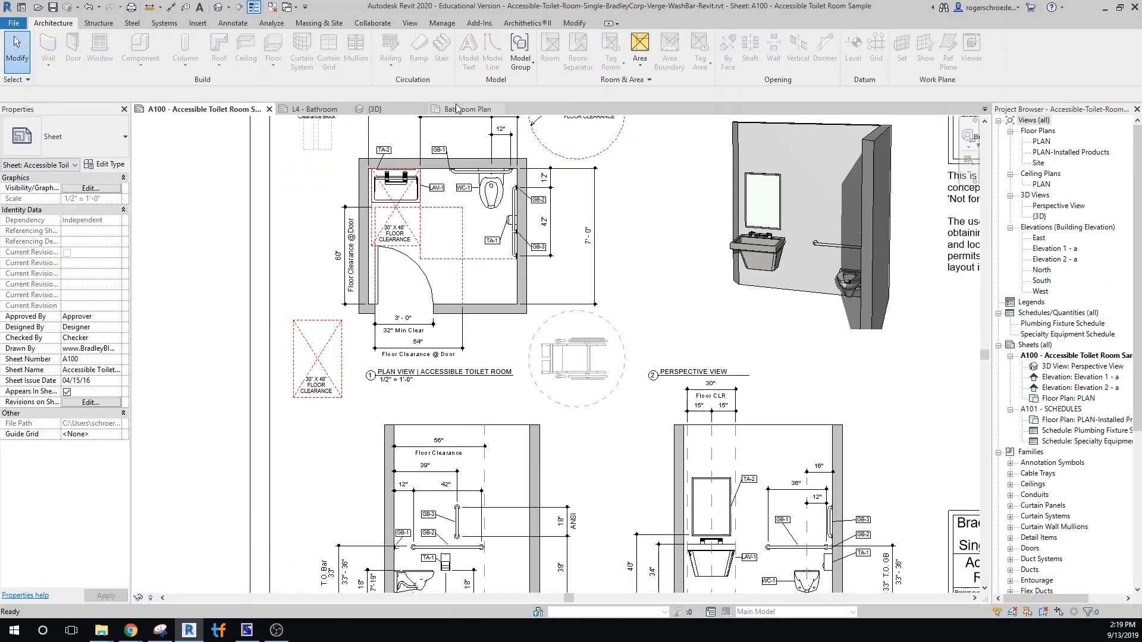
{"action": "left_click", "coordinate": [459, 111]}
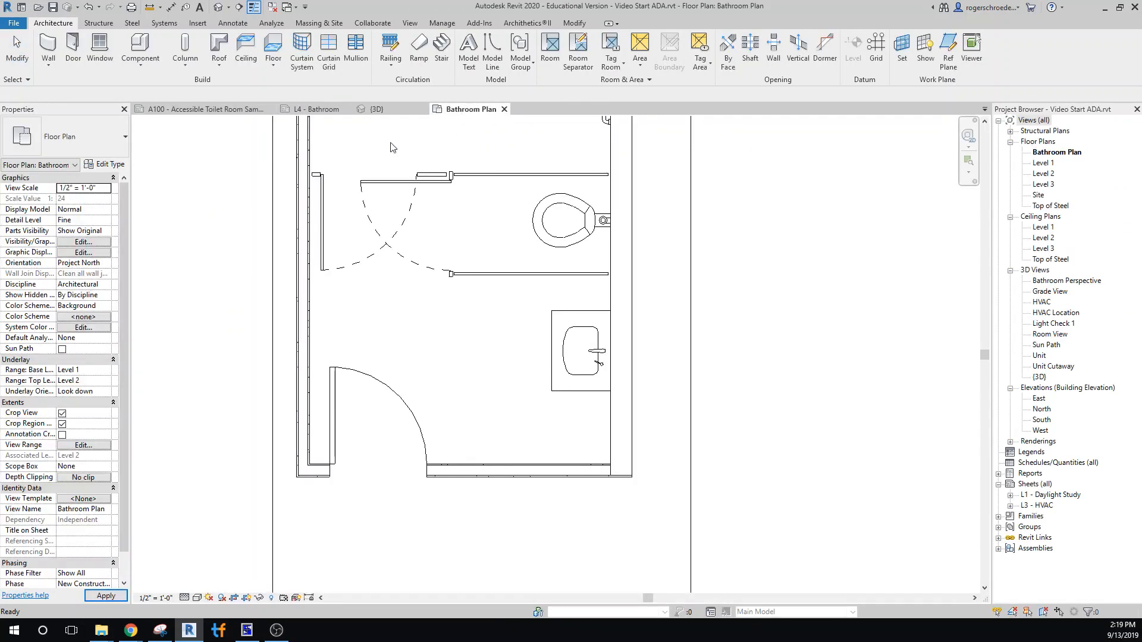
{"action": "middle_click_drag", "start_coordinate": [428, 328], "coordinate": [476, 434]}
{"action": "scroll", "coordinate": [477, 433], "scroll_direction": "down", "scroll_amount": 1}
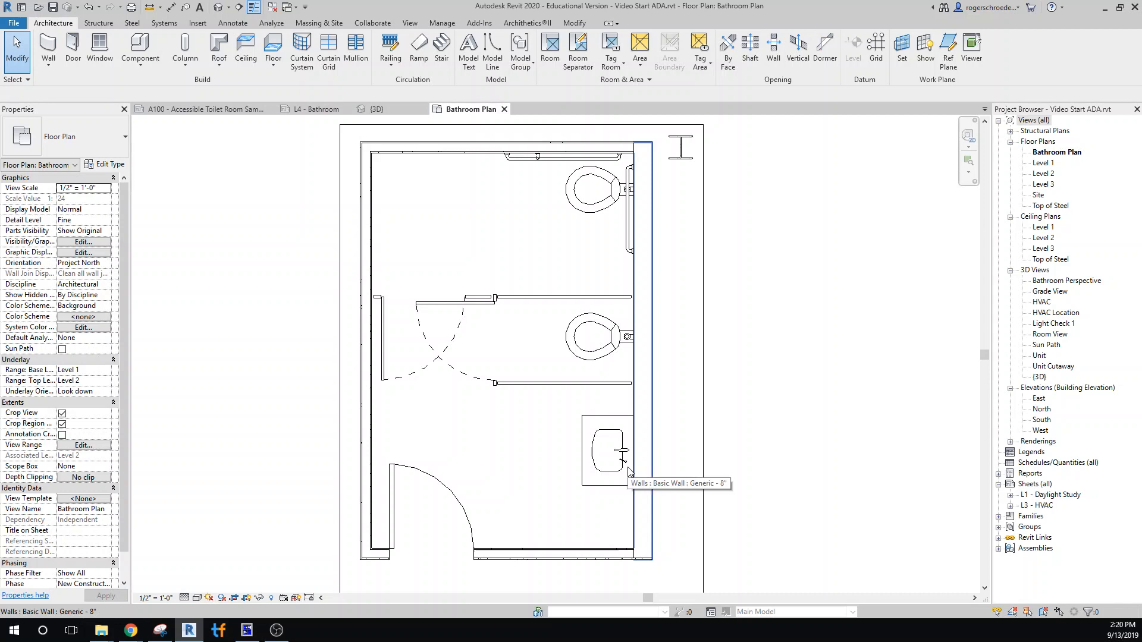
Open the {3D} view and try to rename it Bathroom Perspective.
{"action": "left_click", "coordinate": [377, 109]}
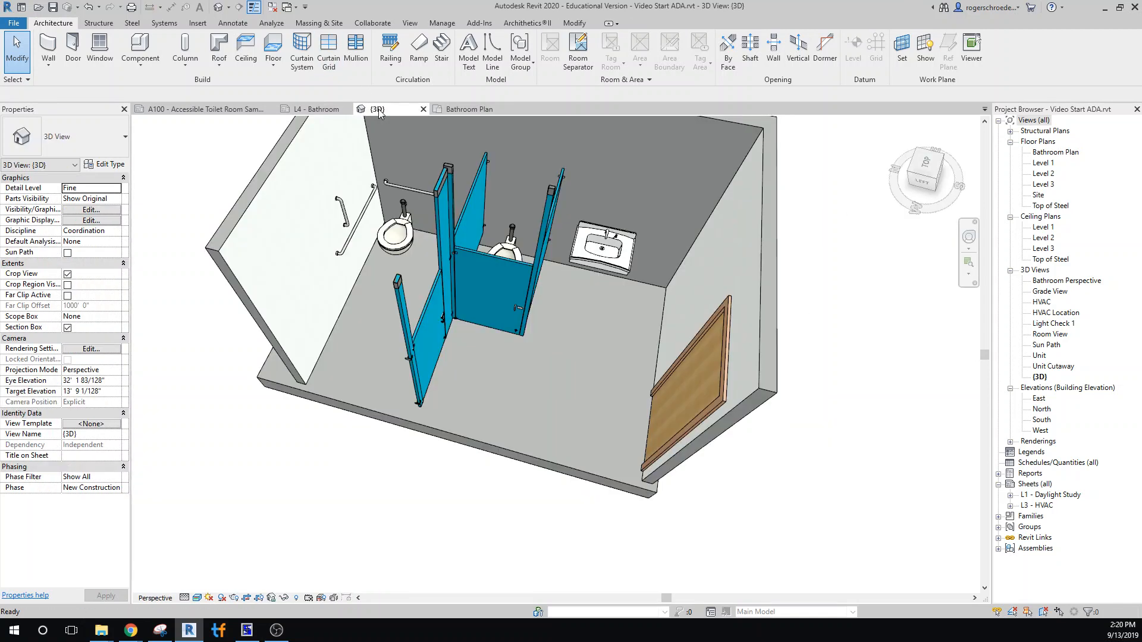
{"action": "right_click", "coordinate": [1039, 378]}
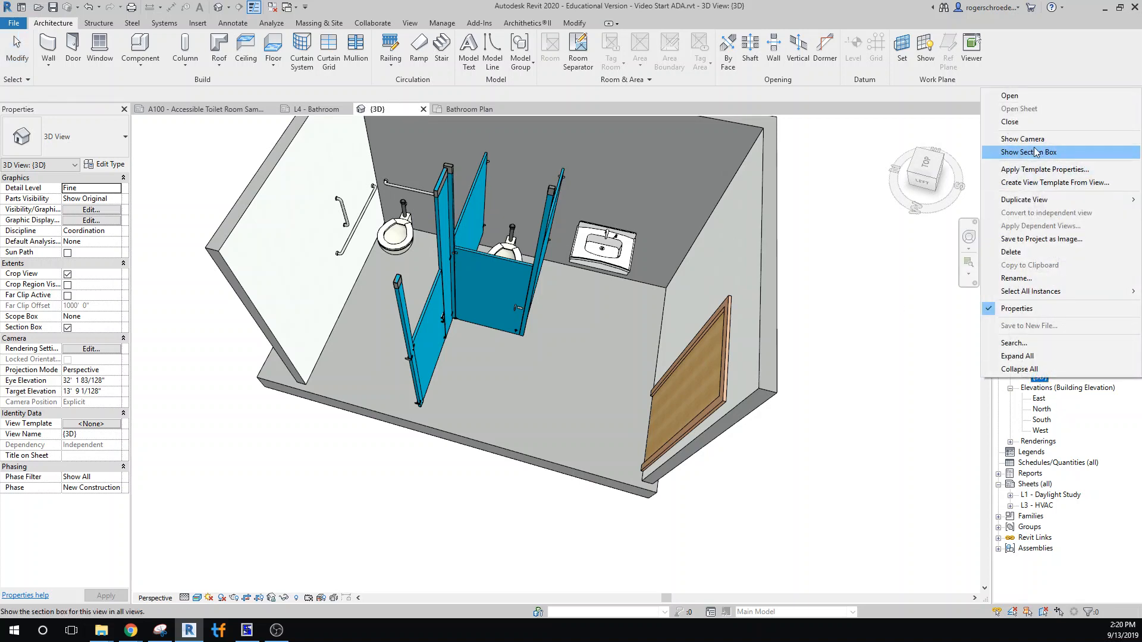
{"action": "left_click", "coordinate": [1033, 278]}
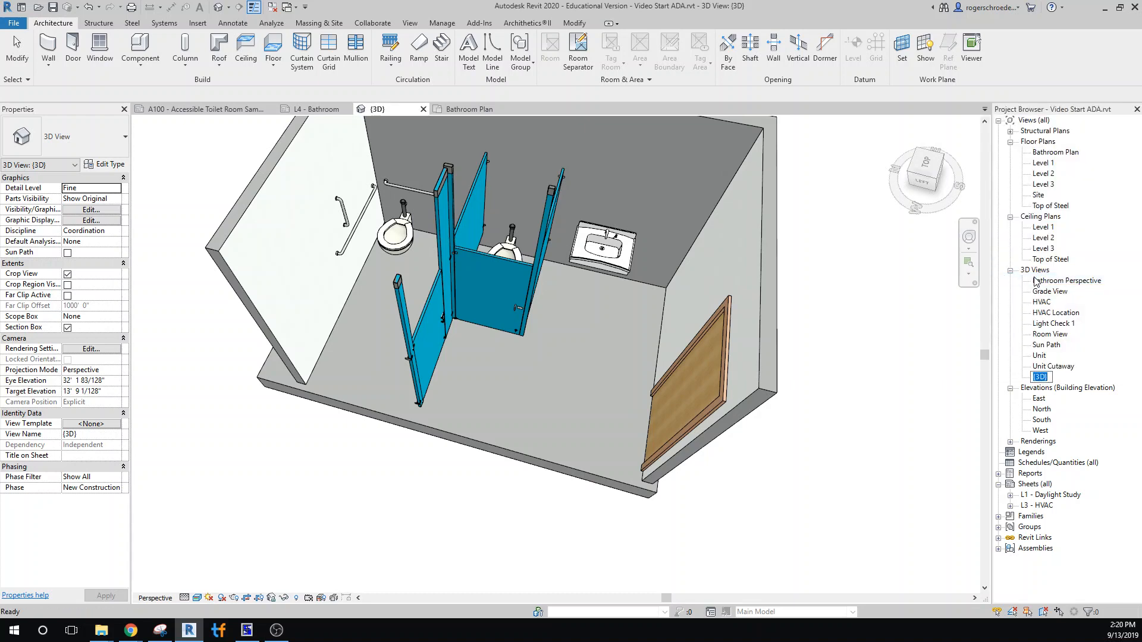
{"action": "type", "text": "Bathroom Perspe"}
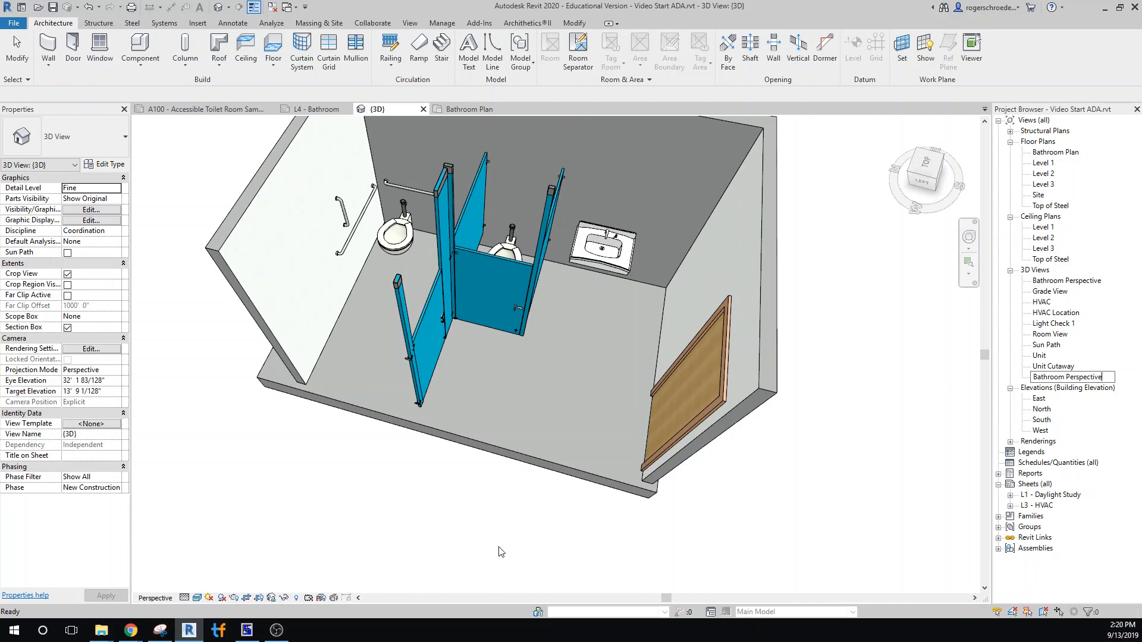
{"action": "type", "text": "ctive"}
{"action": "key", "text": "Return"}
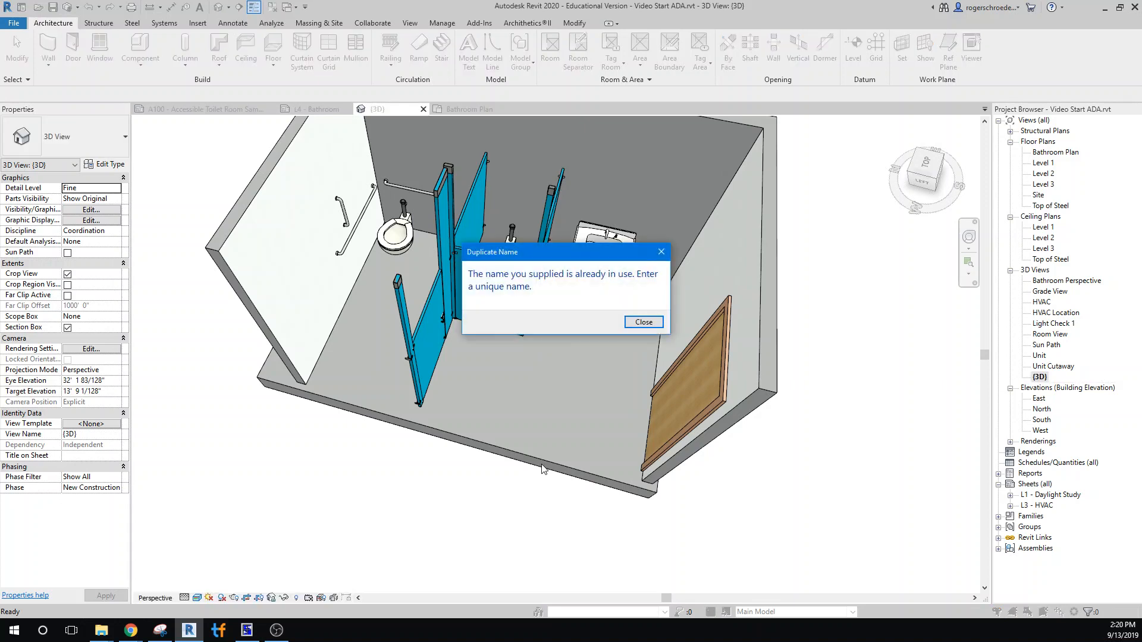
{"action": "left_click", "coordinate": [643, 322]}
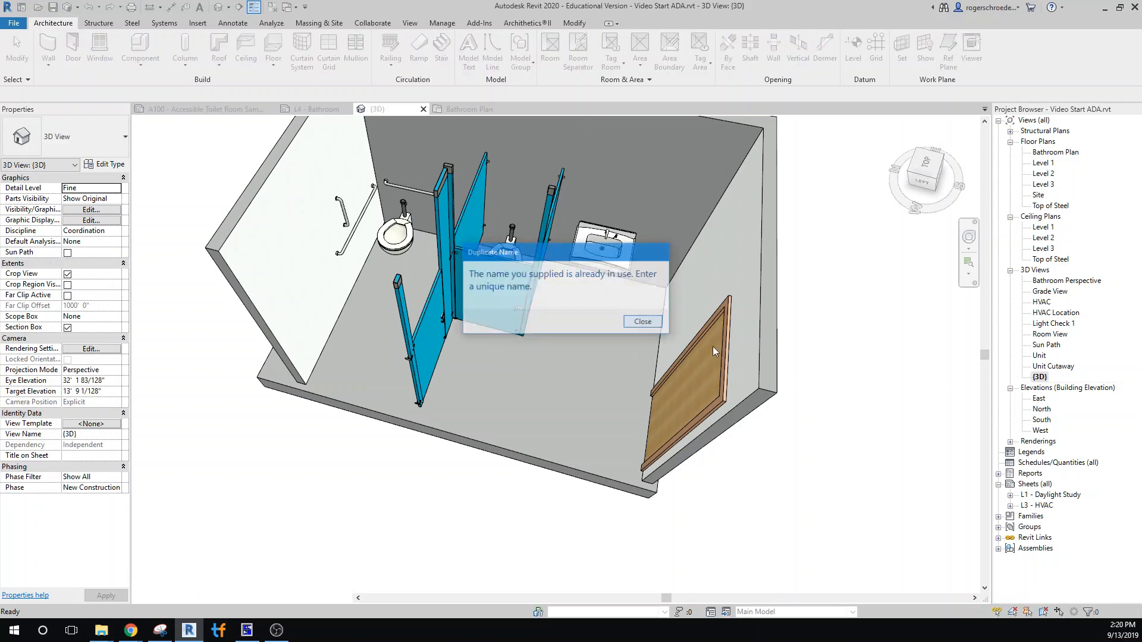
Rename the {3D} view as Bathroom 2.
{"action": "left_click", "coordinate": [1040, 379]}
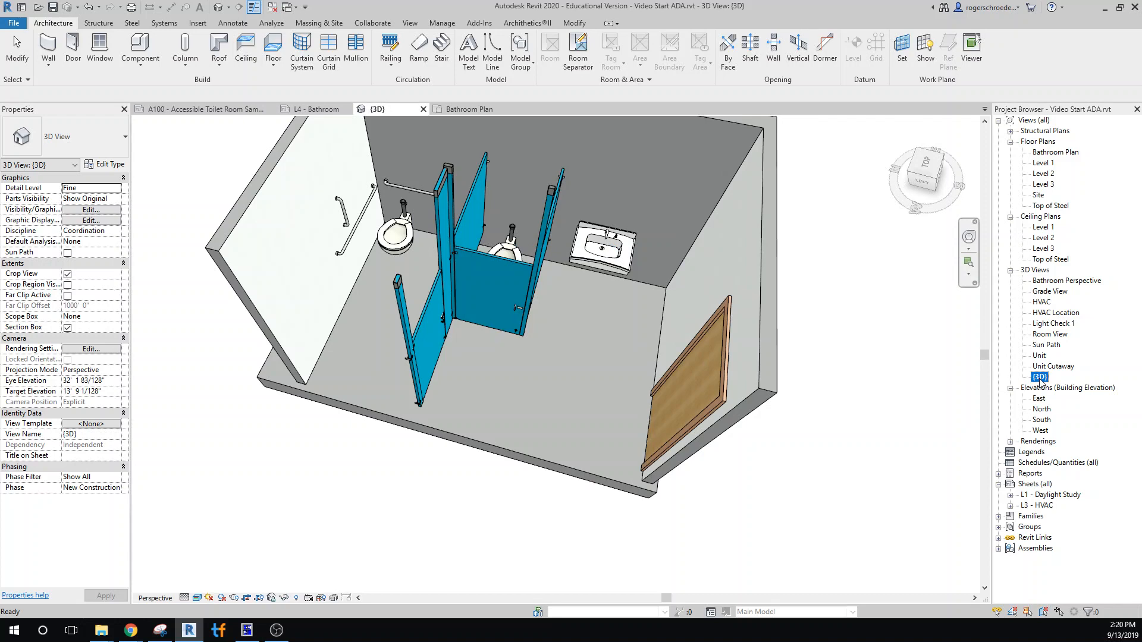
{"action": "key", "text": "b"}
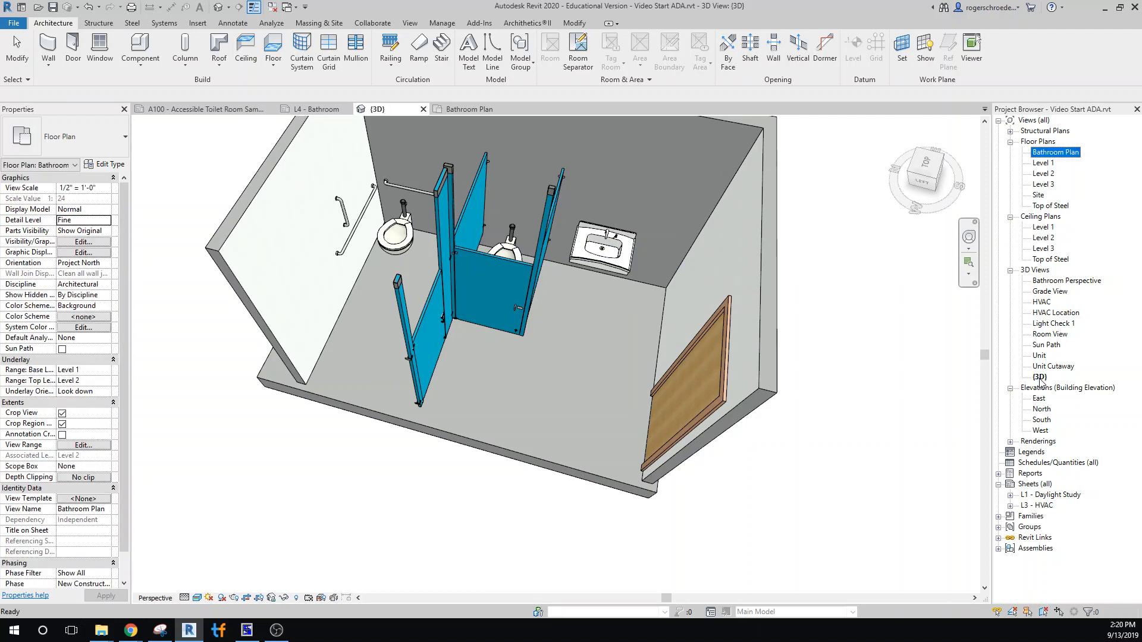
{"action": "right_click", "coordinate": [1040, 378]}
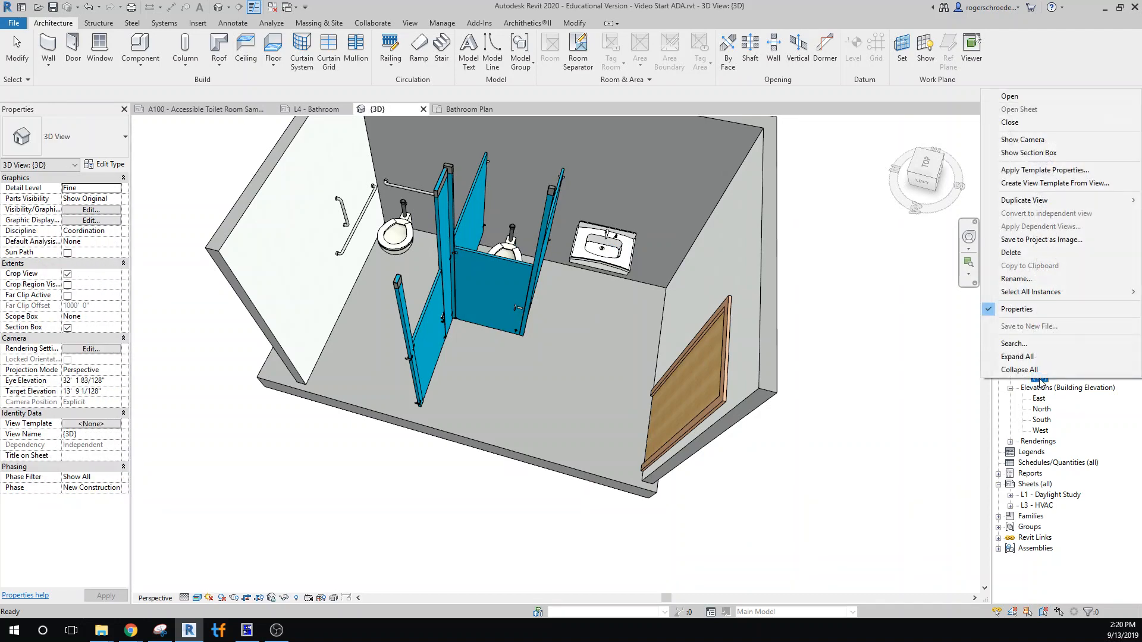
{"action": "left_click", "coordinate": [1034, 279]}
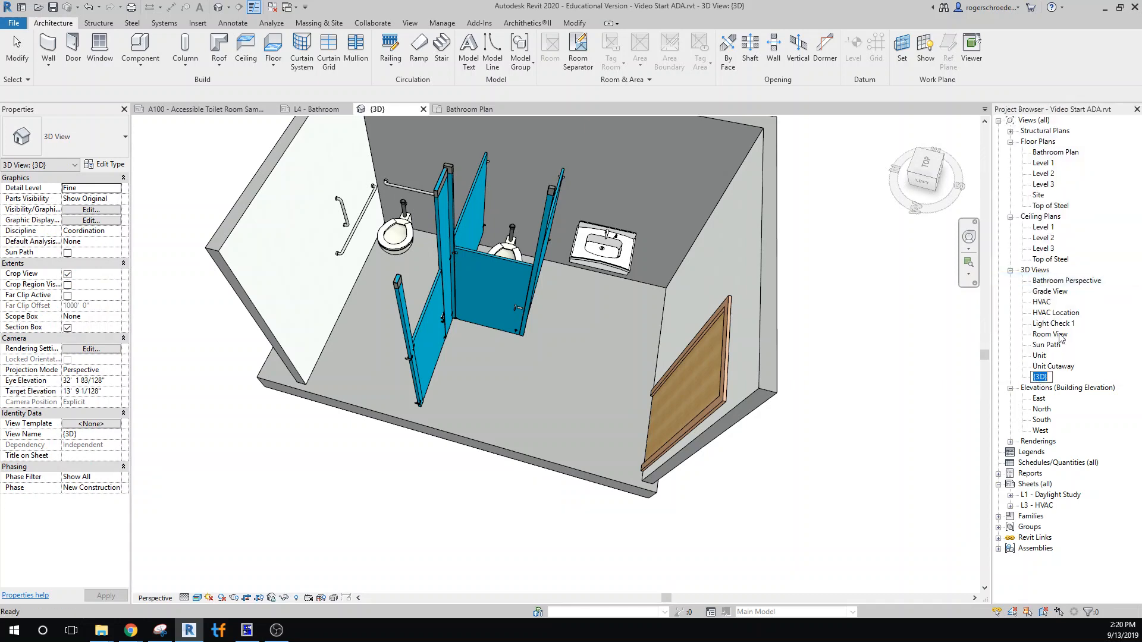
{"action": "type", "text": "Bathroom 2"}
{"action": "key", "text": "Return"}
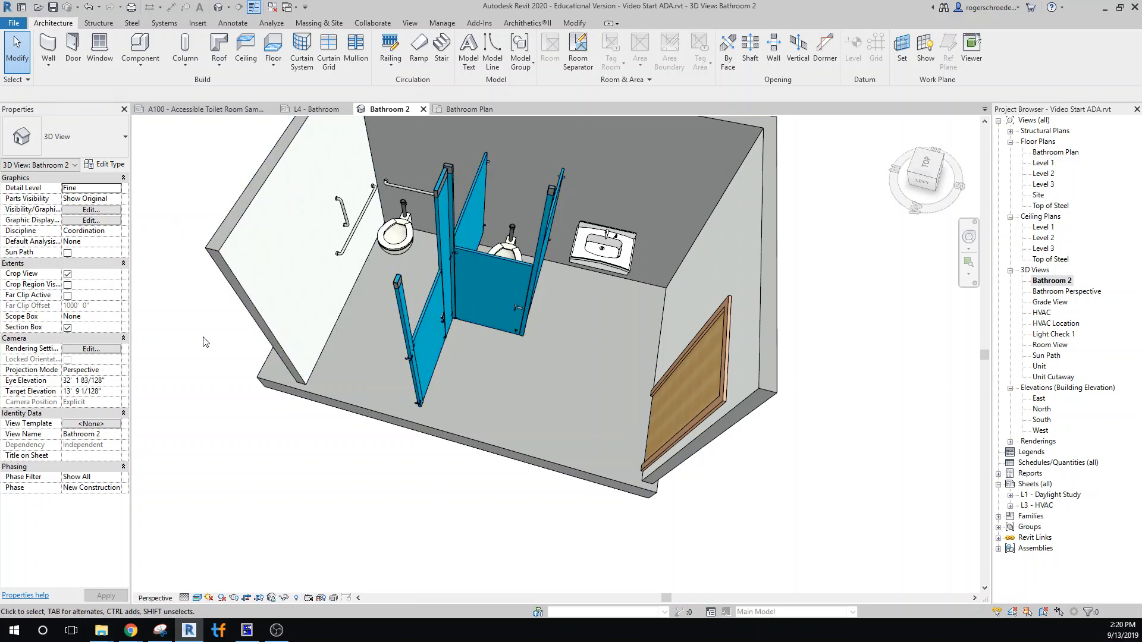
Switch to the Bradley website in Chrome and open the Washroom Accessories category from its product overview.
{"action": "left_click", "coordinate": [130, 630]}
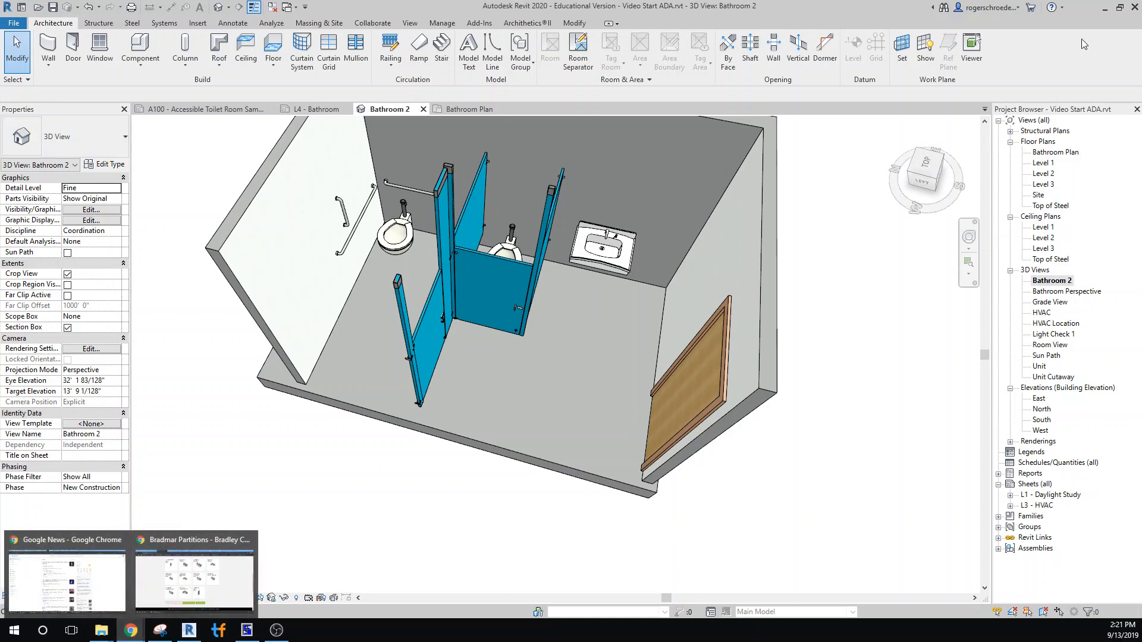
{"action": "left_click", "coordinate": [195, 579]}
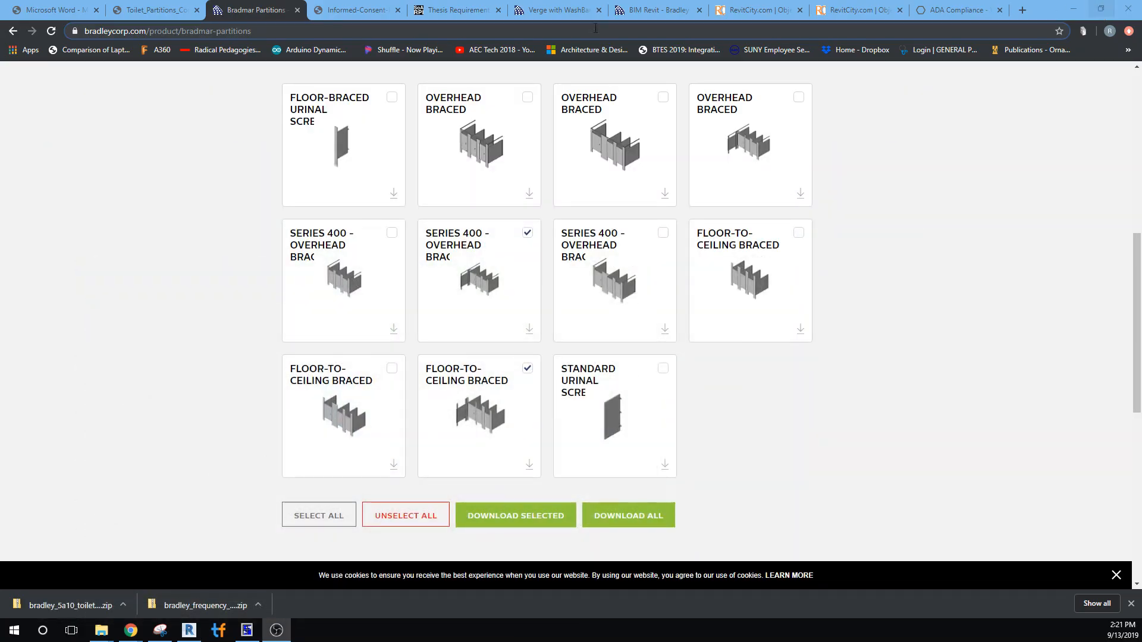
{"action": "scroll", "coordinate": [146, 351], "scroll_direction": "up", "scroll_amount": 8}
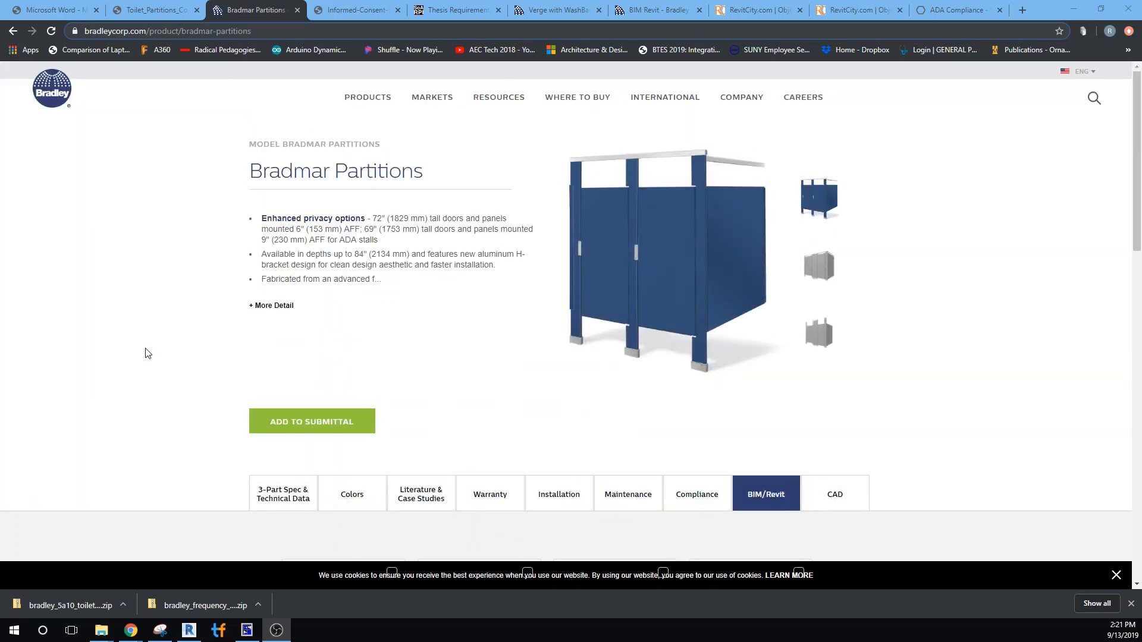
{"action": "left_click", "coordinate": [359, 105]}
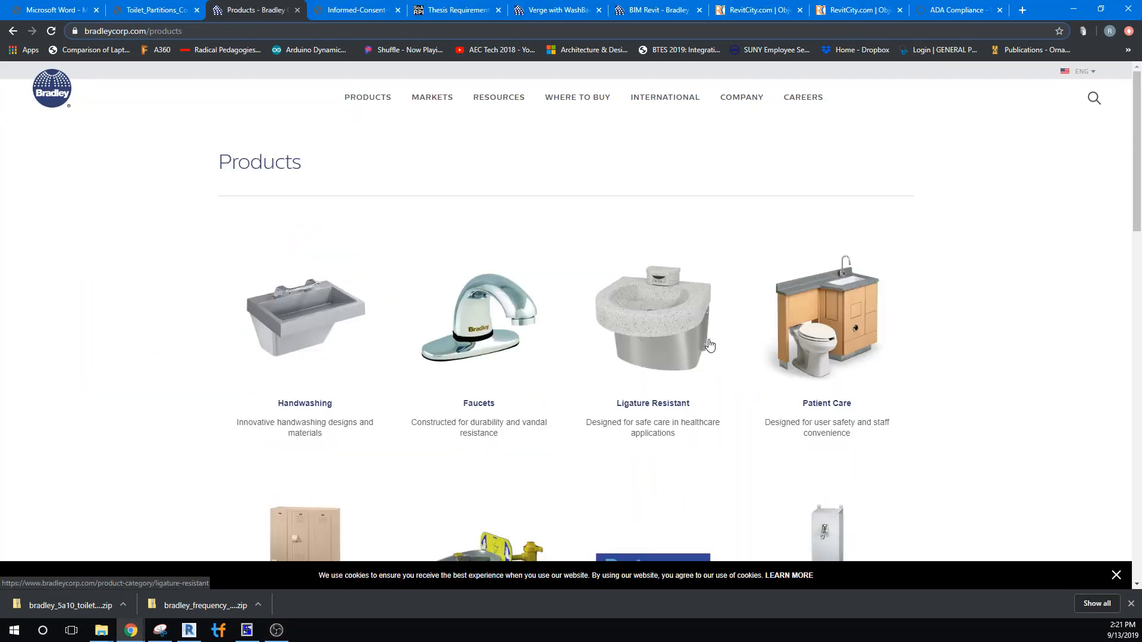
{"action": "scroll", "coordinate": [710, 344], "scroll_direction": "down", "scroll_amount": 4}
{"action": "scroll", "coordinate": [709, 345], "scroll_direction": "down", "scroll_amount": 4}
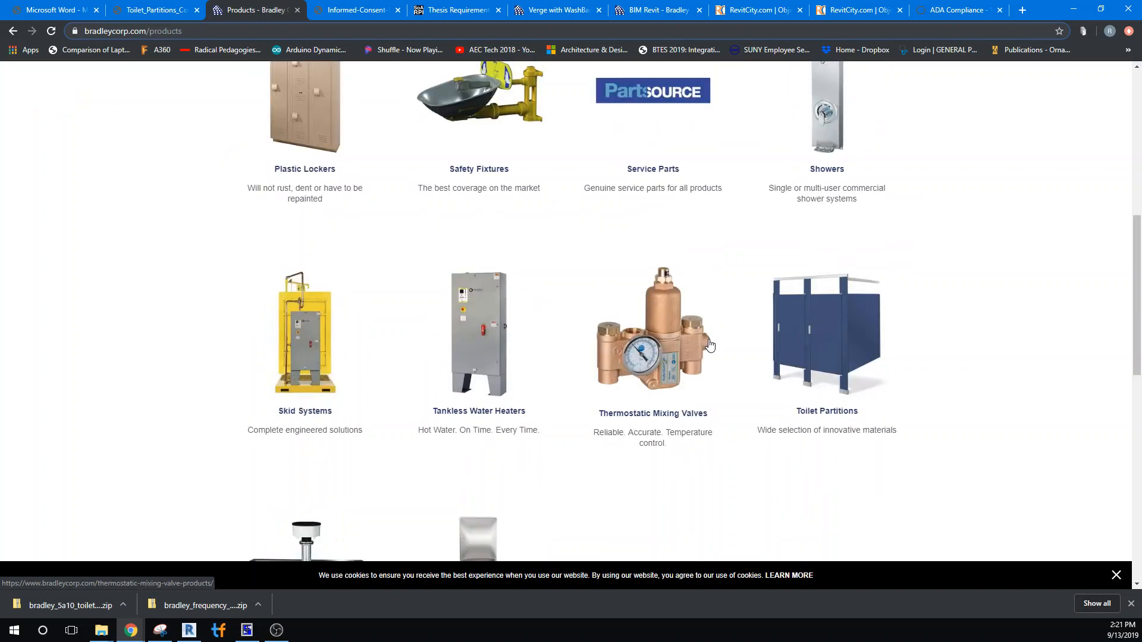
{"action": "scroll", "coordinate": [709, 345], "scroll_direction": "down", "scroll_amount": 4}
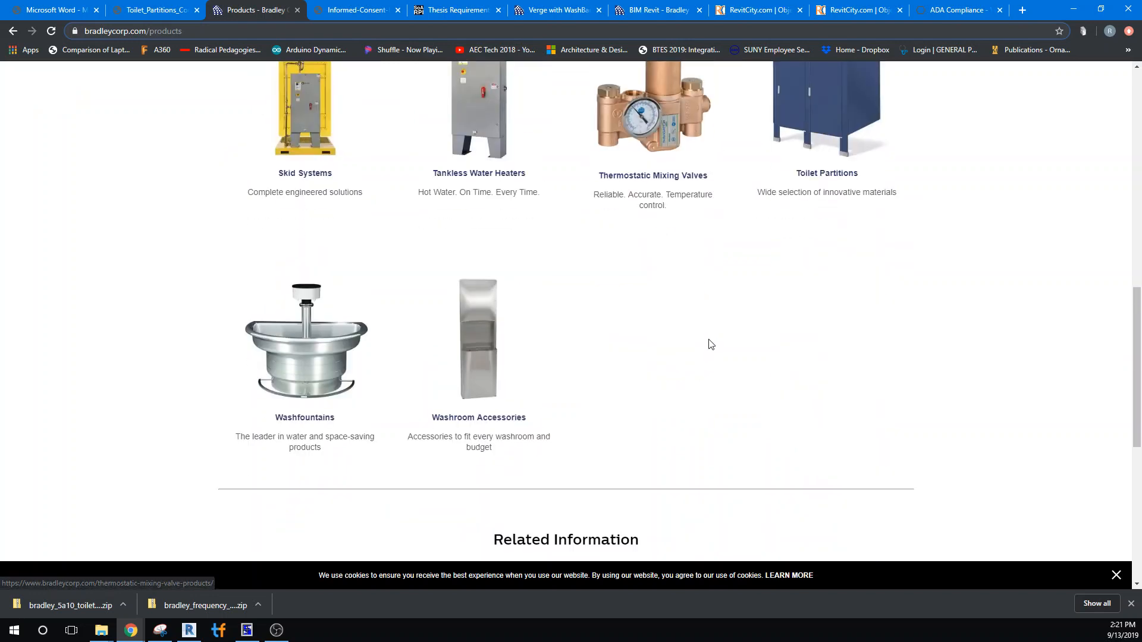
{"action": "left_click", "coordinate": [457, 424]}
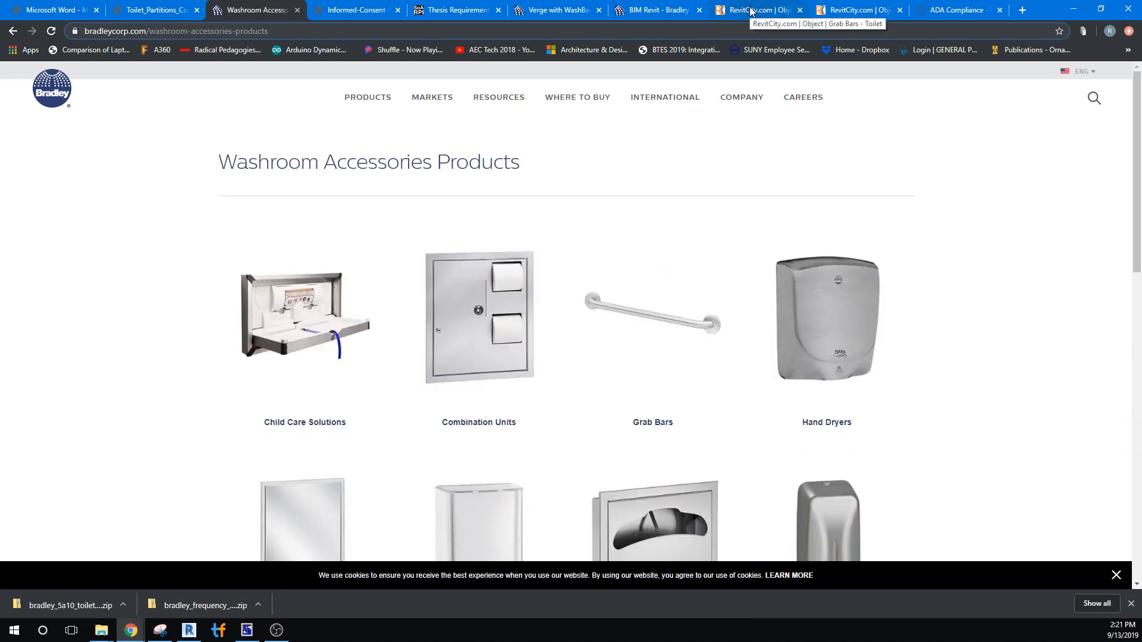
Browse the washroom accessories and open the Toilet Paper Dispensers category.
{"action": "left_click", "coordinate": [751, 11]}
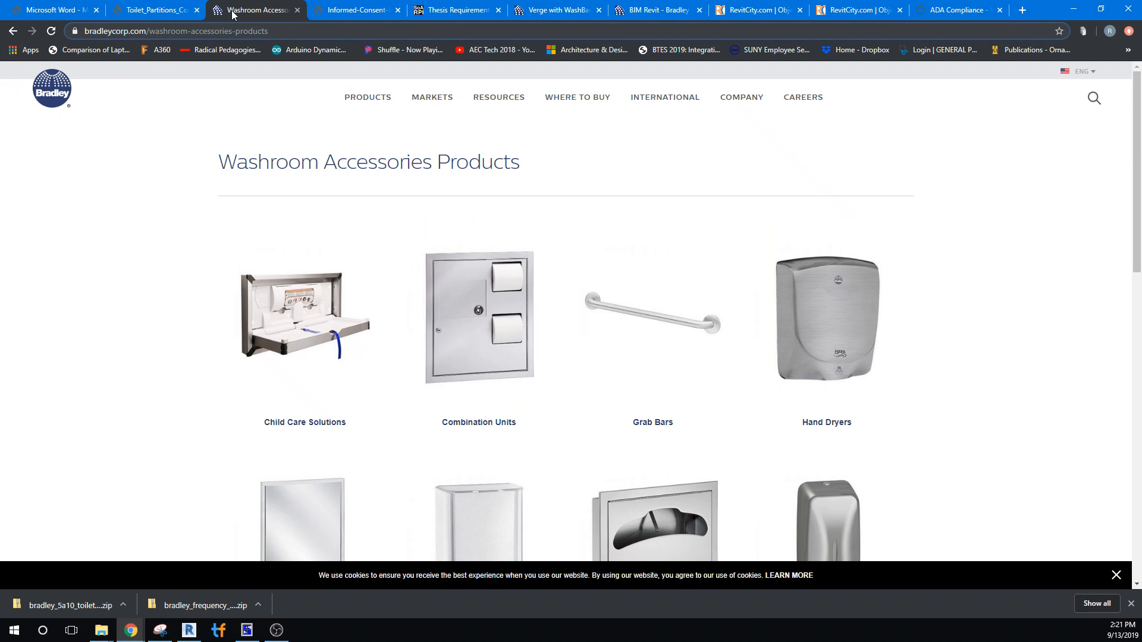
{"action": "left_click", "coordinate": [236, 12]}
{"action": "scroll", "coordinate": [708, 367], "scroll_direction": "down", "scroll_amount": 4}
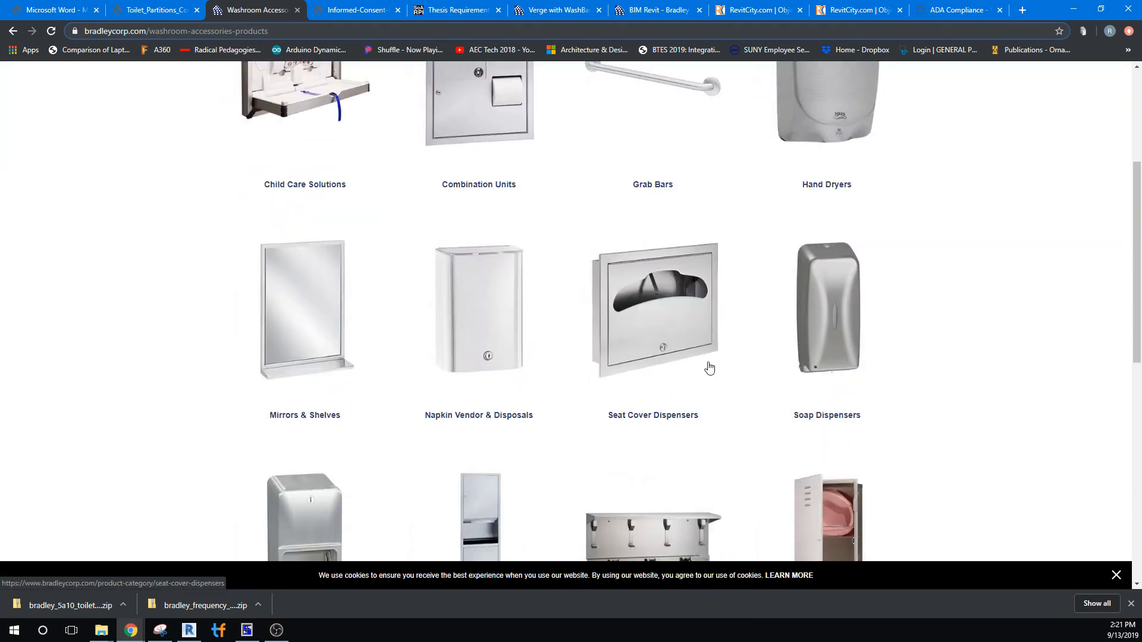
{"action": "scroll", "coordinate": [709, 367], "scroll_direction": "down", "scroll_amount": 8}
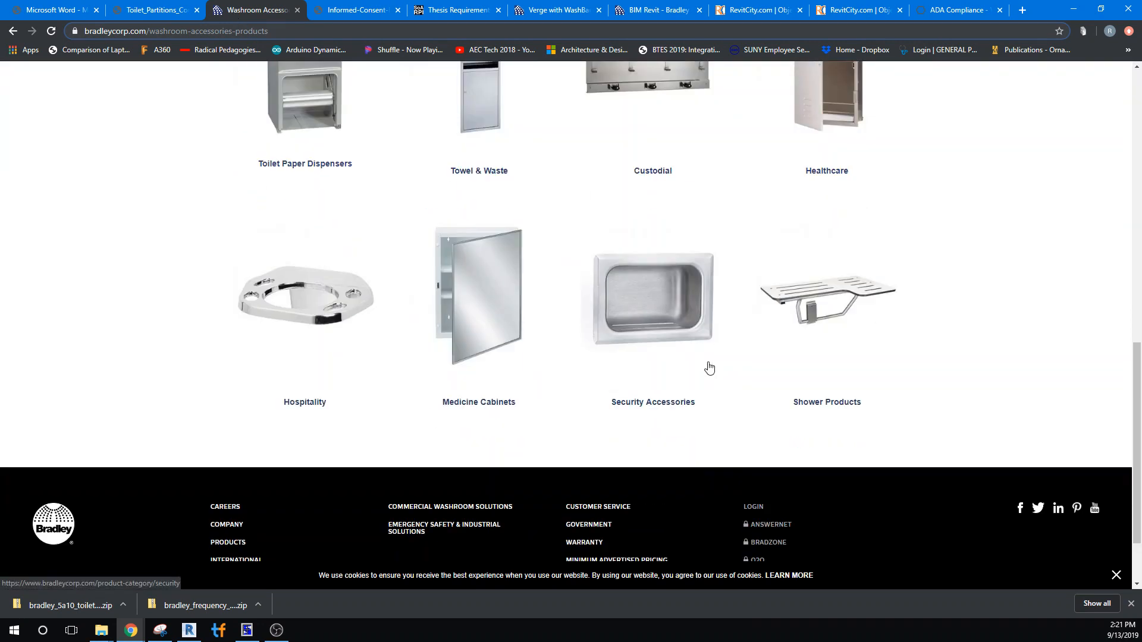
{"action": "scroll", "coordinate": [708, 367], "scroll_direction": "up", "scroll_amount": 4}
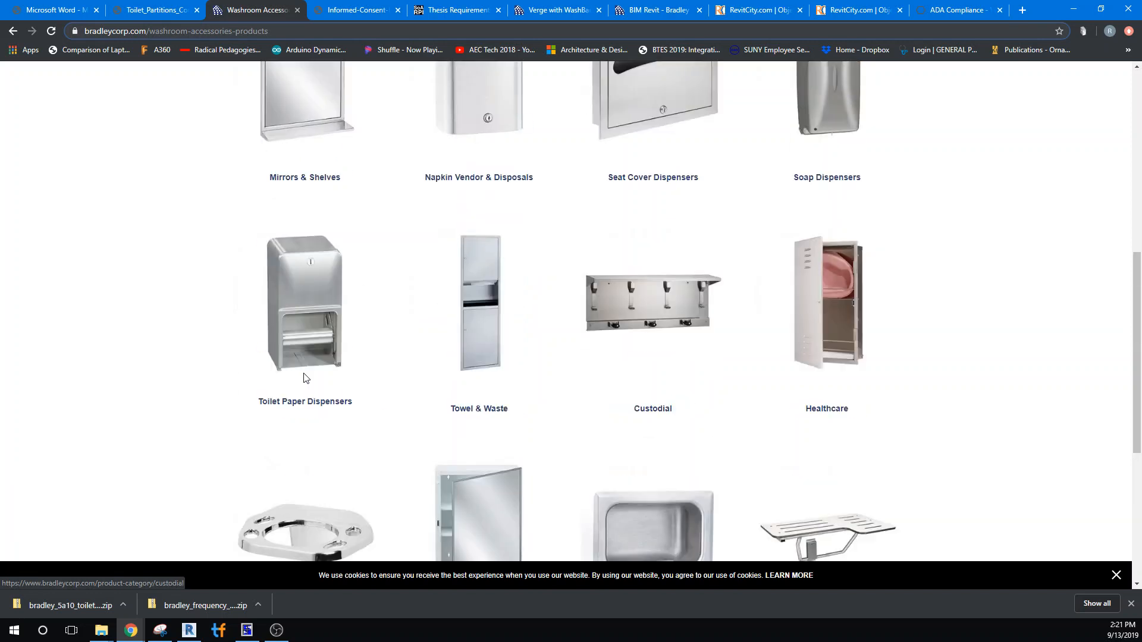
{"action": "left_click", "coordinate": [282, 369]}
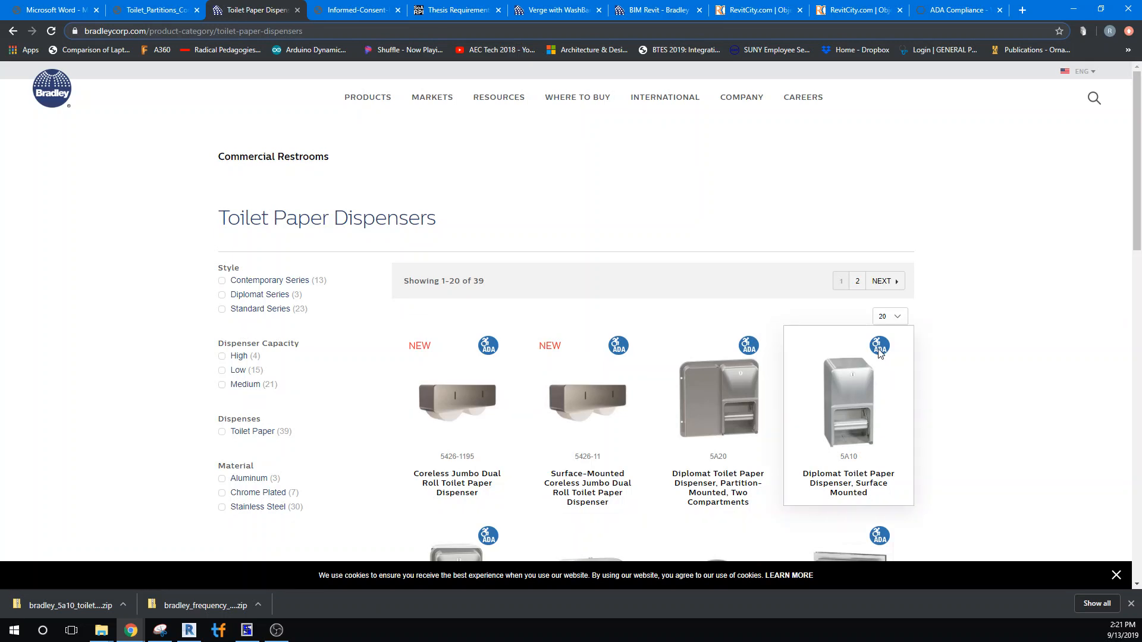
Open the surface-mounted Diplomat Toilet Paper Dispenser, model 5A10, and examine its available BIM/Revit files.
{"action": "scroll", "coordinate": [975, 437], "scroll_direction": "down", "scroll_amount": 4}
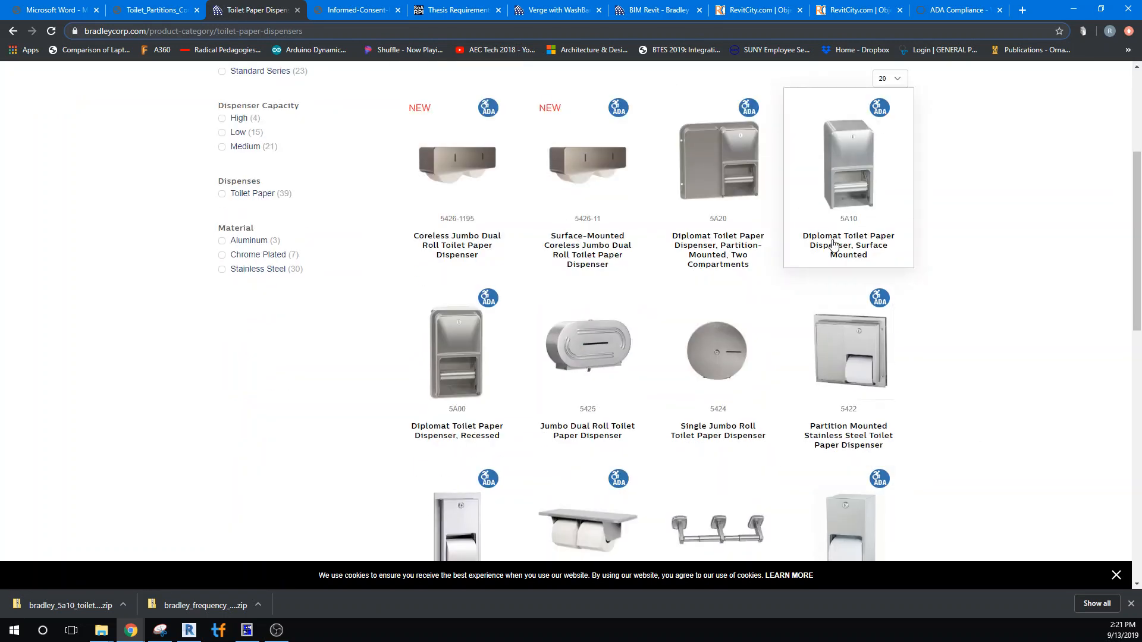
{"action": "left_click", "coordinate": [834, 246]}
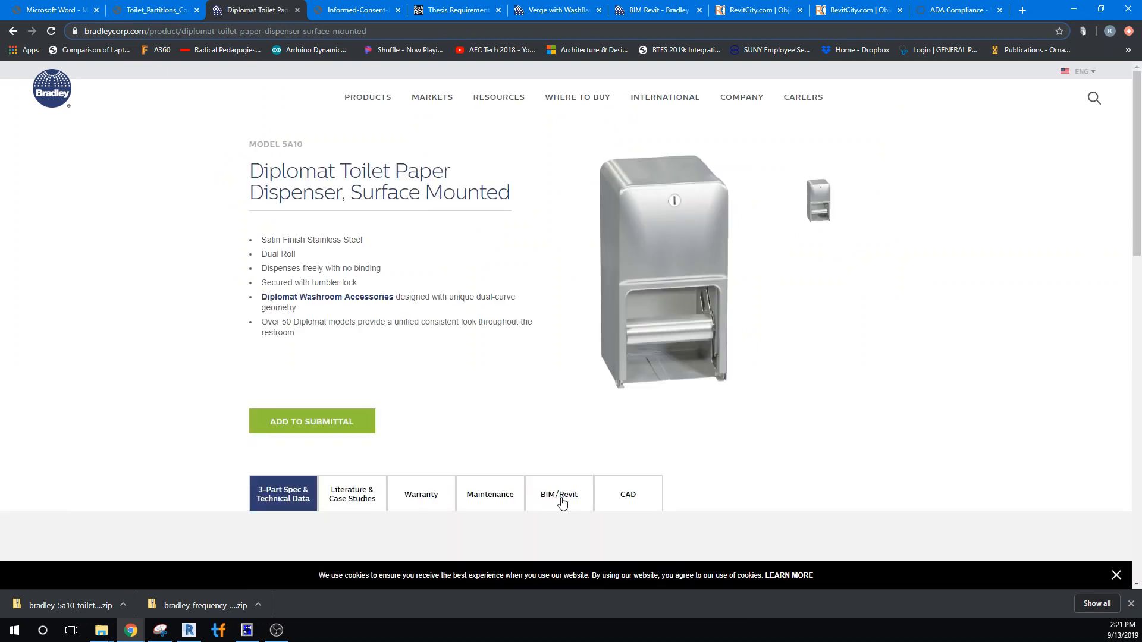
{"action": "left_click", "coordinate": [562, 503]}
{"action": "scroll", "coordinate": [775, 439], "scroll_direction": "down", "scroll_amount": 4}
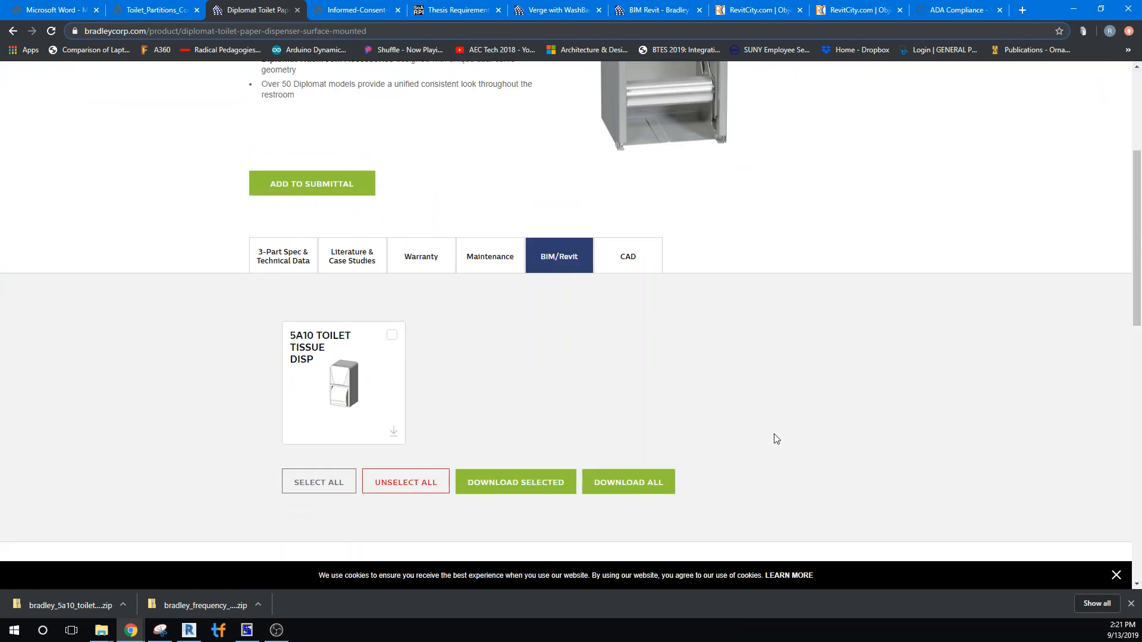
{"action": "scroll", "coordinate": [775, 438], "scroll_direction": "up", "scroll_amount": 3}
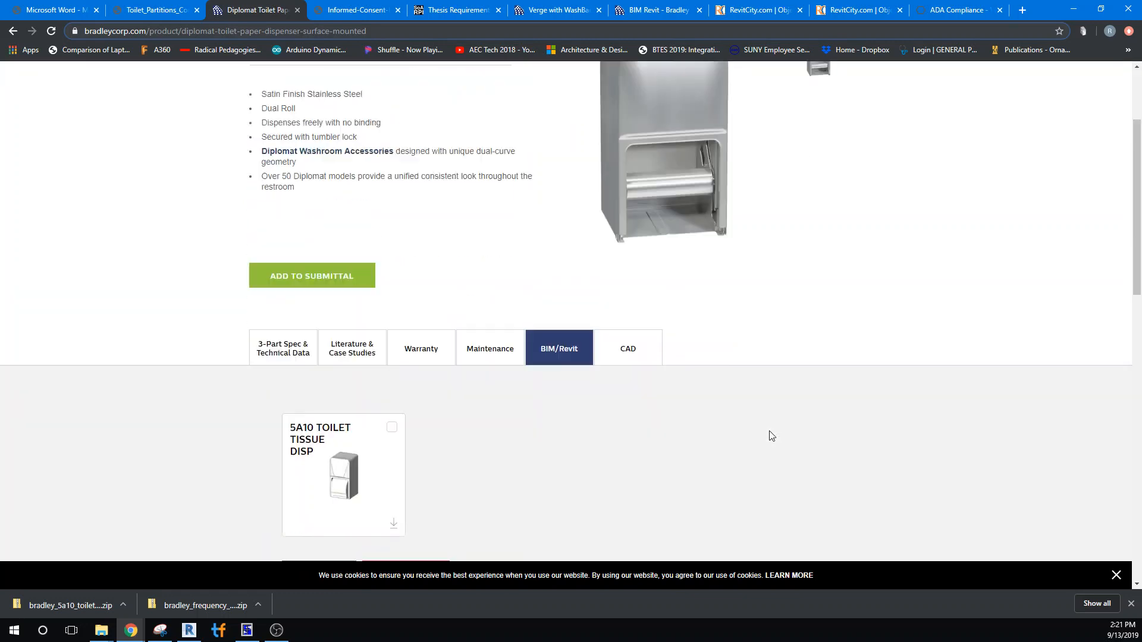
{"action": "scroll", "coordinate": [546, 392], "scroll_direction": "down", "scroll_amount": 2}
Return to the full product overview and reopen the Washroom Accessories category.
{"action": "scroll", "coordinate": [619, 373], "scroll_direction": "up", "scroll_amount": 4}
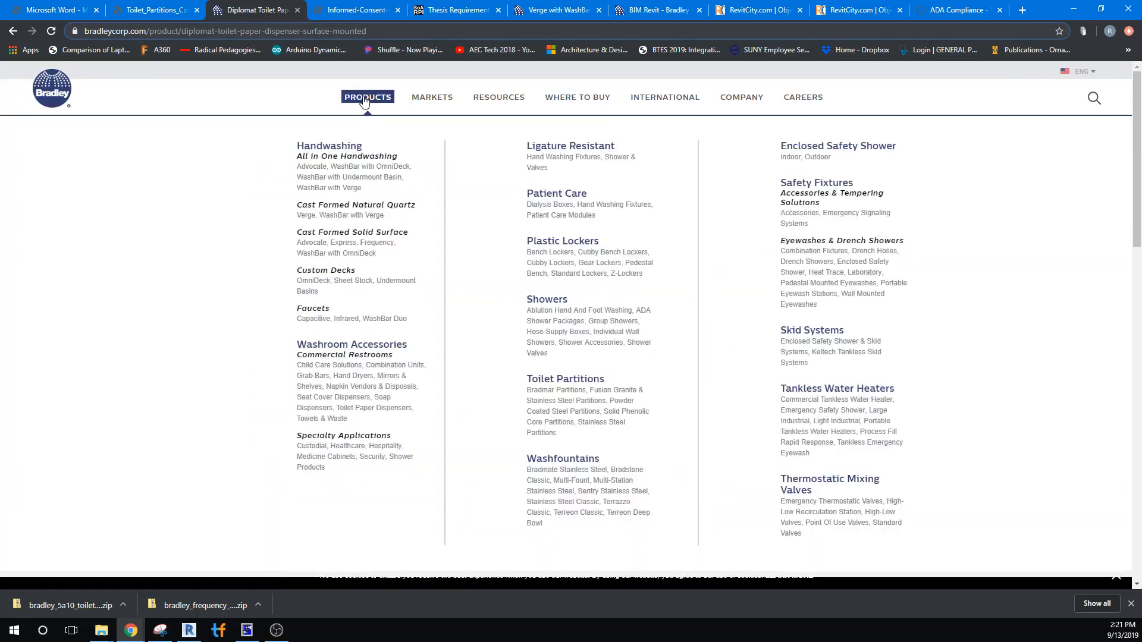
{"action": "left_click", "coordinate": [365, 99]}
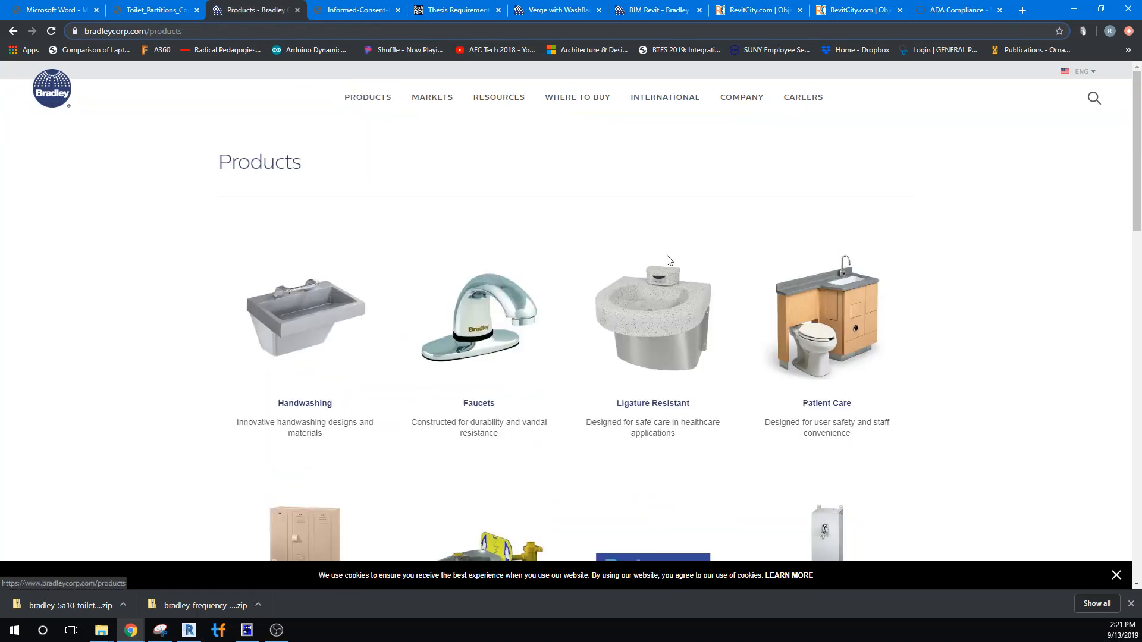
{"action": "scroll", "coordinate": [880, 409], "scroll_direction": "down", "scroll_amount": 2}
{"action": "scroll", "coordinate": [880, 409], "scroll_direction": "down", "scroll_amount": 8}
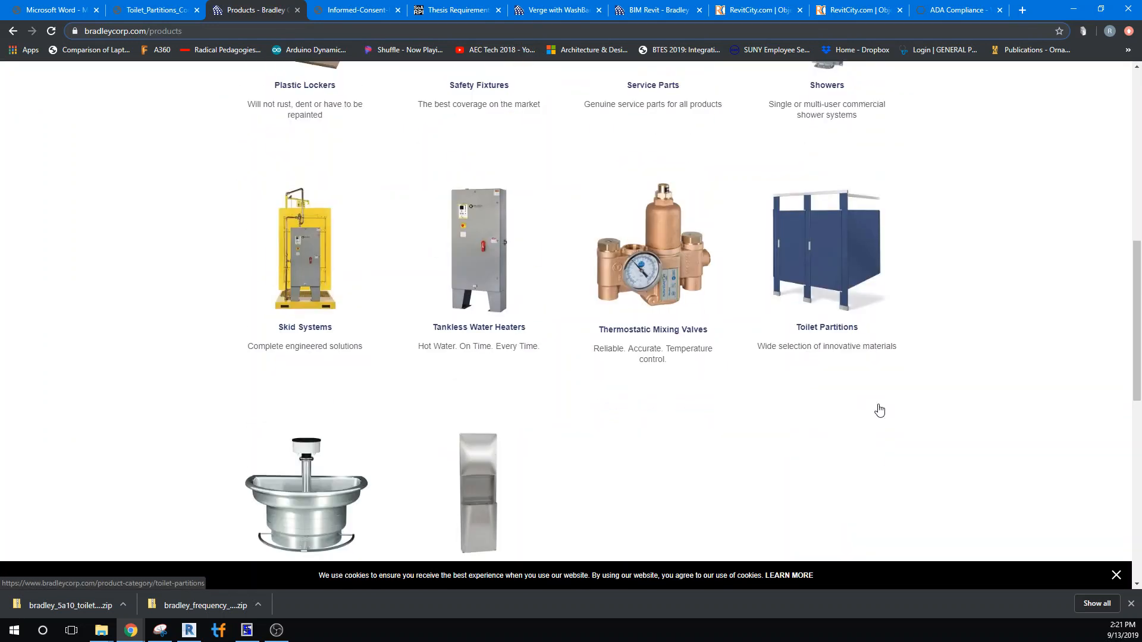
{"action": "left_click", "coordinate": [435, 423]}
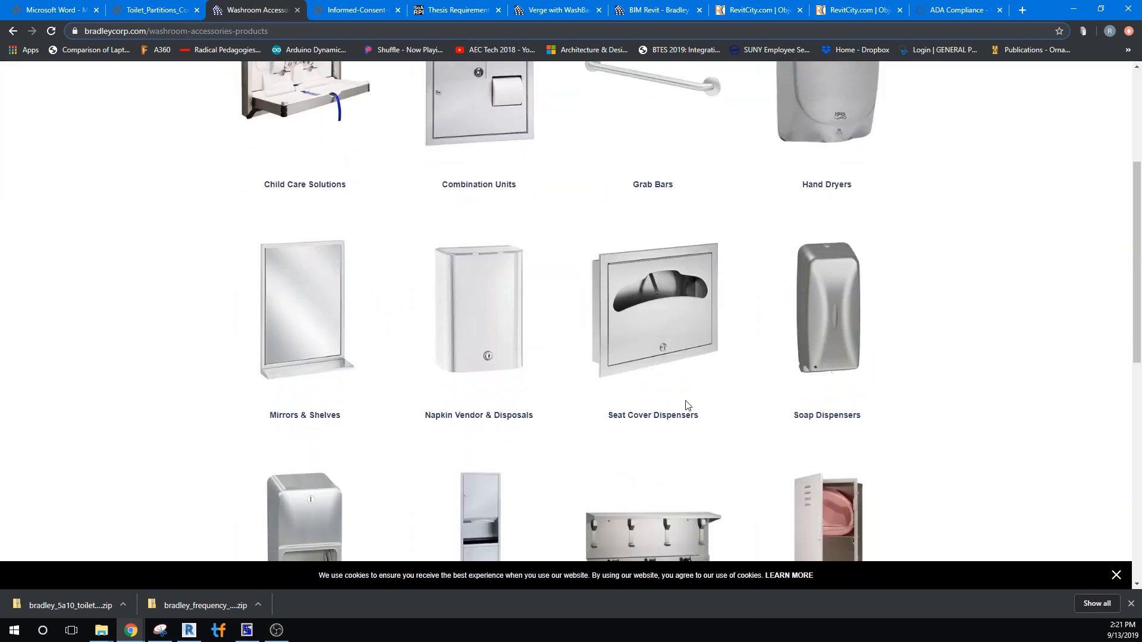
Look through the accessory categories and open Mirrors & Shelves.
{"action": "scroll", "coordinate": [685, 405], "scroll_direction": "down", "scroll_amount": 12}
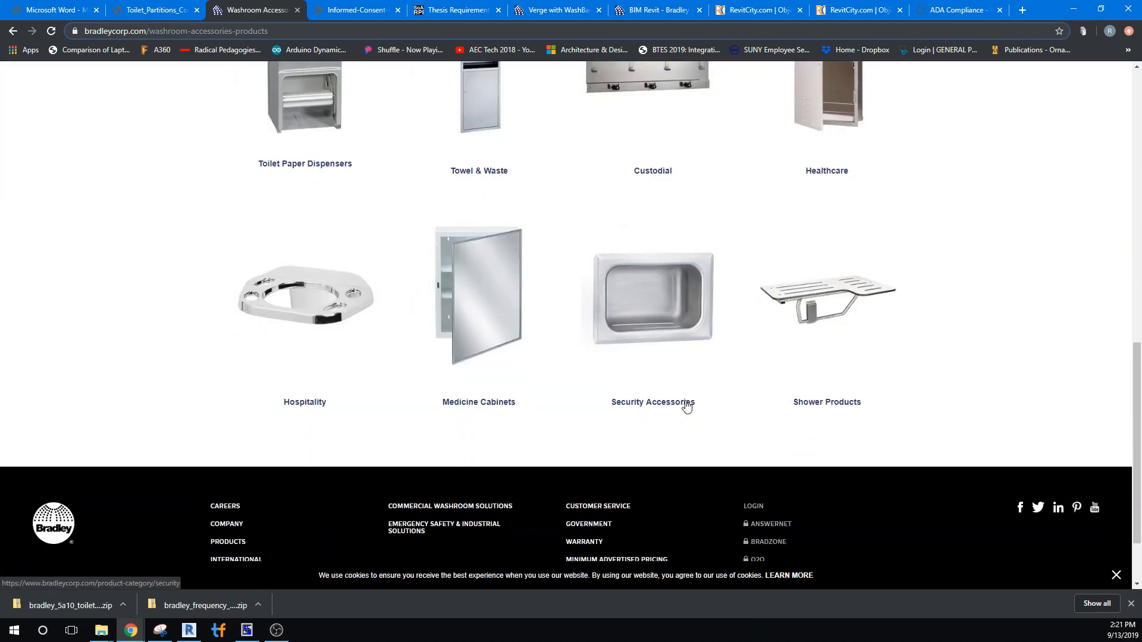
{"action": "scroll", "coordinate": [687, 406], "scroll_direction": "up", "scroll_amount": 8}
{"action": "scroll", "coordinate": [686, 403], "scroll_direction": "down", "scroll_amount": 4}
{"action": "scroll", "coordinate": [687, 405], "scroll_direction": "up", "scroll_amount": 4}
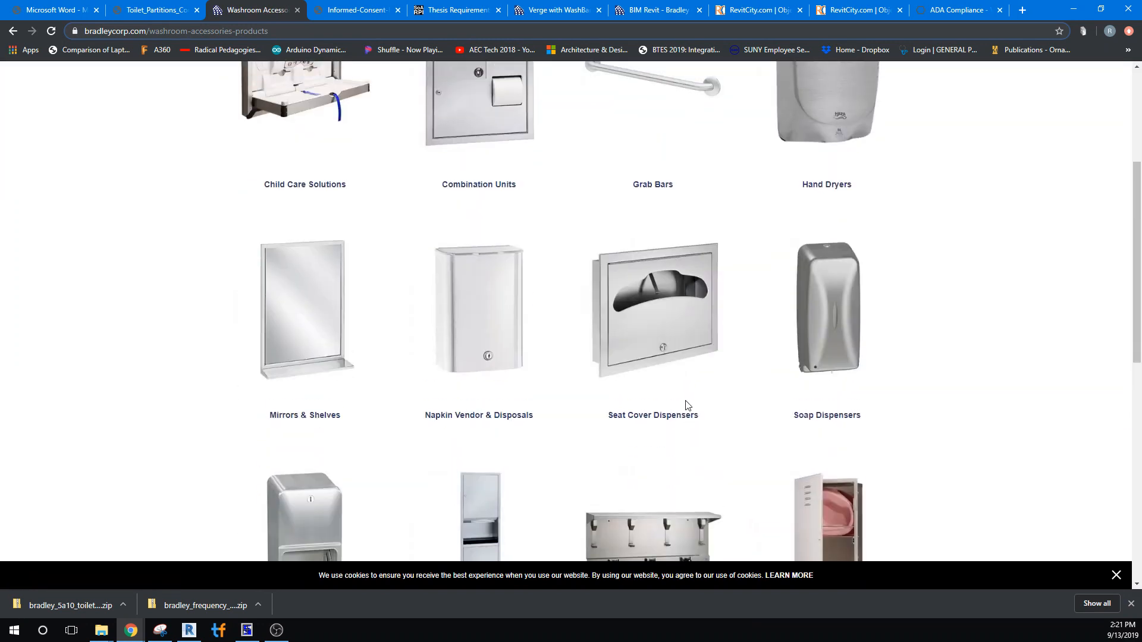
{"action": "left_click", "coordinate": [270, 378]}
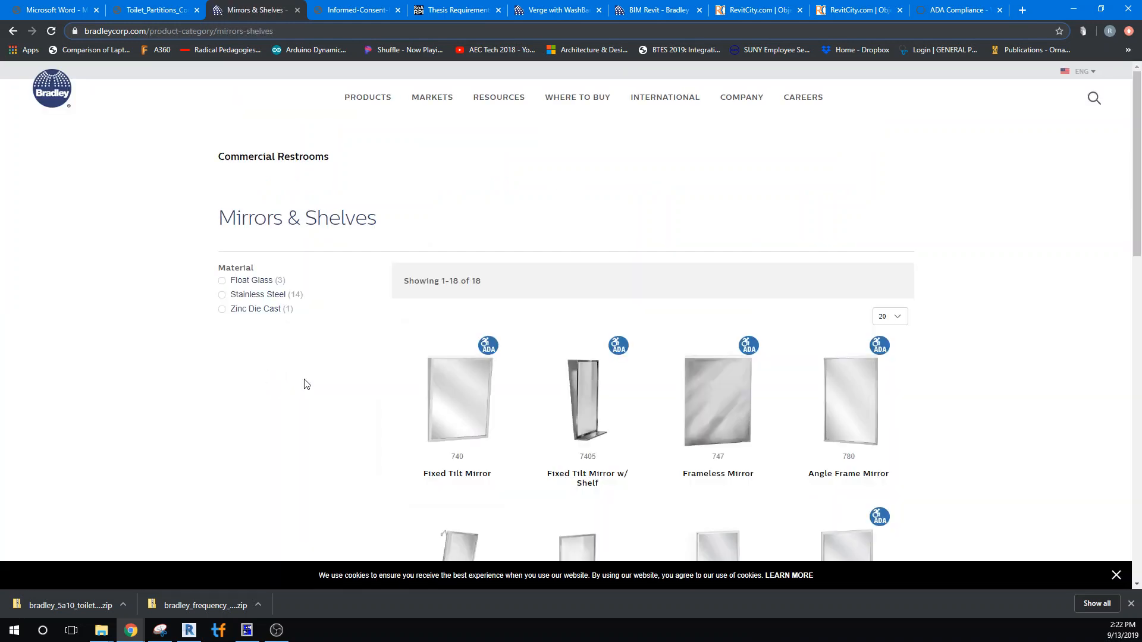
Open the Fixed Tilt Mirror w/ Shelf, model 7405, and check its page for BIM/Revit files.
{"action": "scroll", "coordinate": [752, 401], "scroll_direction": "down", "scroll_amount": 4}
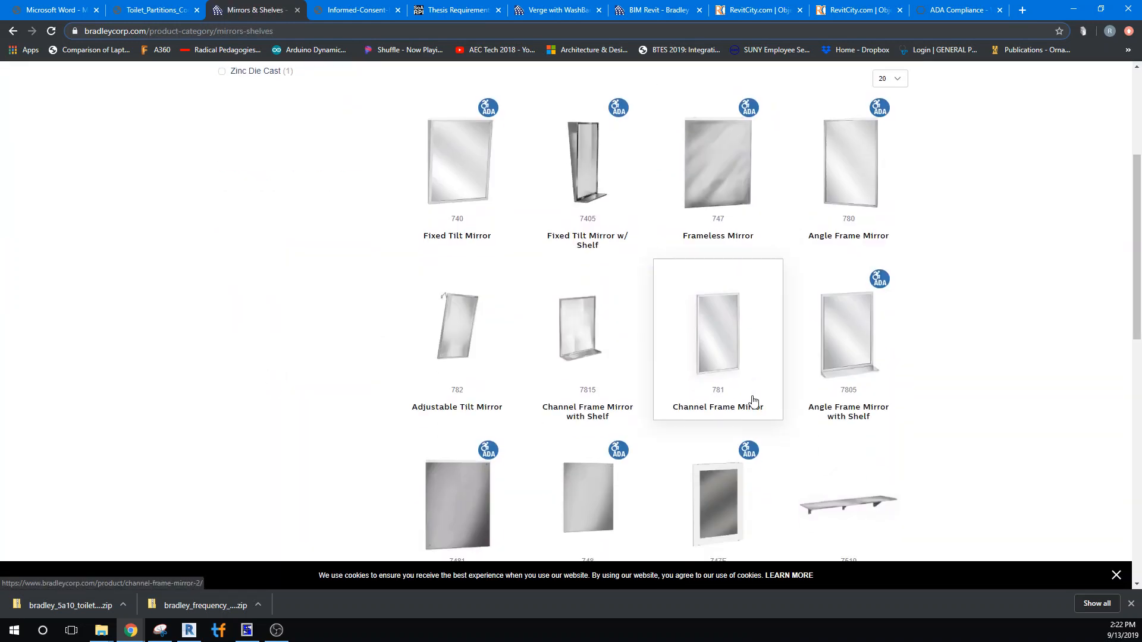
{"action": "left_click", "coordinate": [565, 226]}
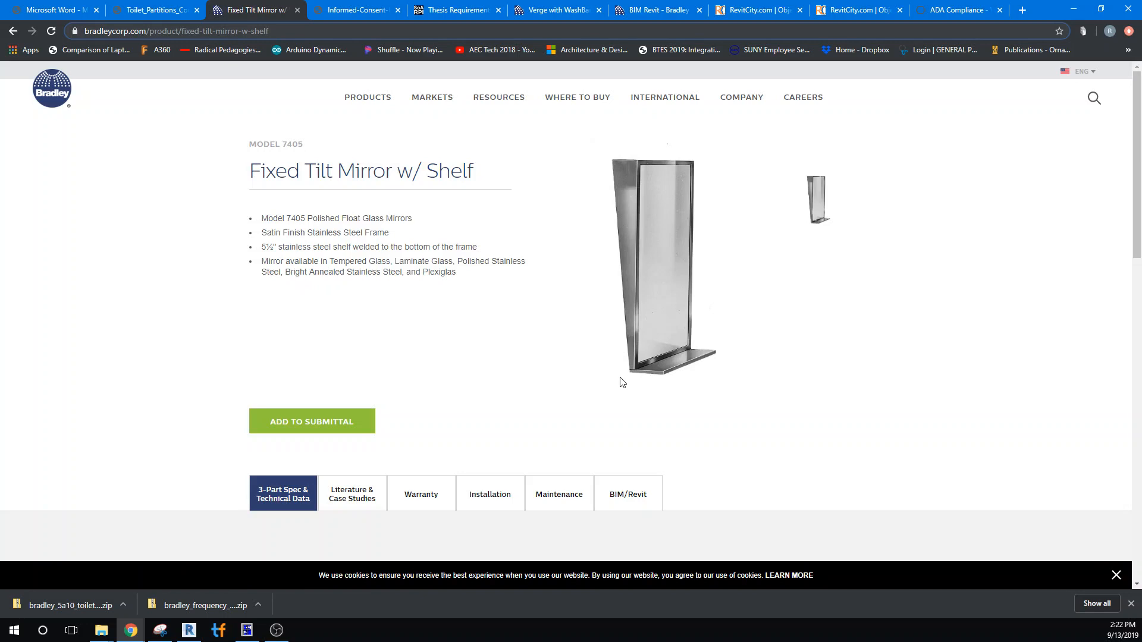
{"action": "left_click", "coordinate": [627, 494]}
{"action": "scroll", "coordinate": [854, 415], "scroll_direction": "down", "scroll_amount": 8}
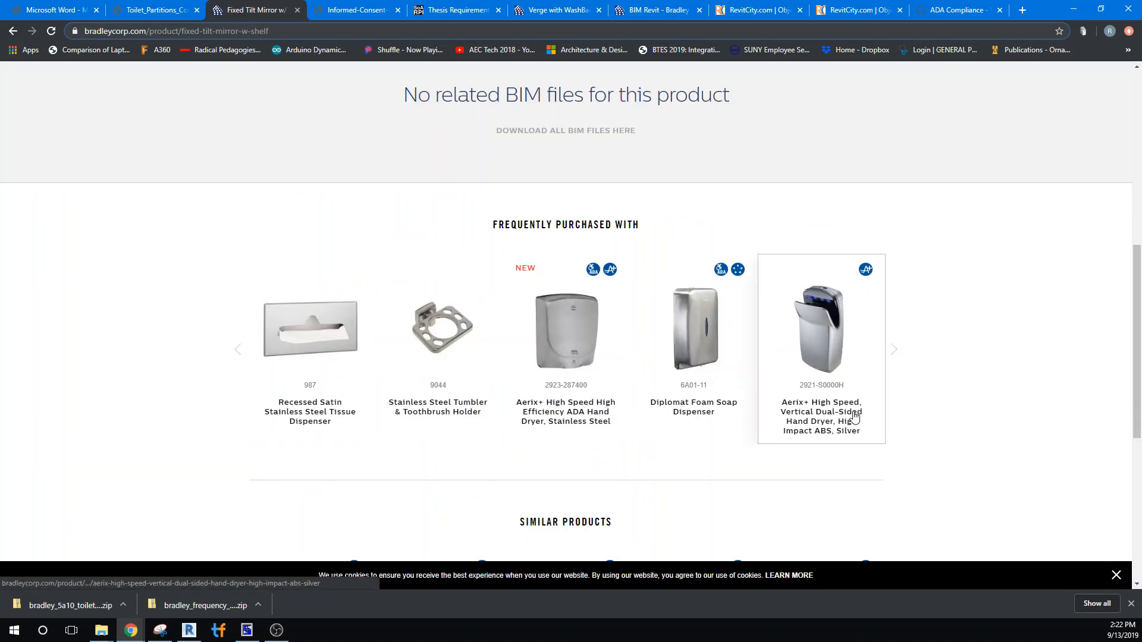
{"action": "scroll", "coordinate": [839, 415], "scroll_direction": "up", "scroll_amount": 4}
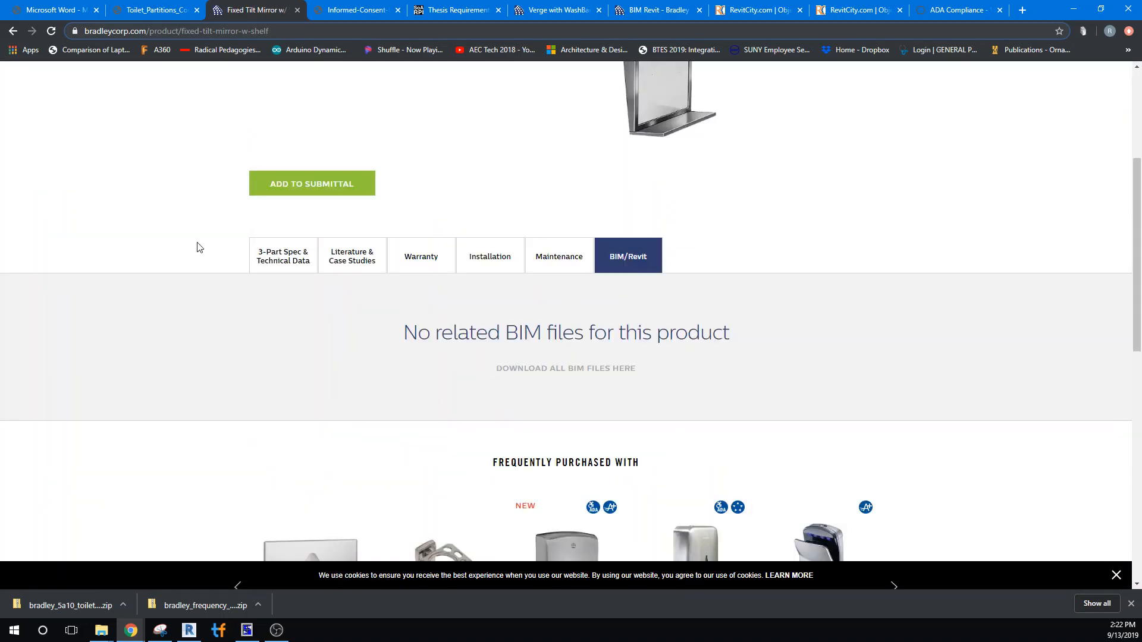
Return to the Mirrors & Shelves listing and look through the other mirror models.
{"action": "scroll", "coordinate": [450, 167], "scroll_direction": "up", "scroll_amount": 5}
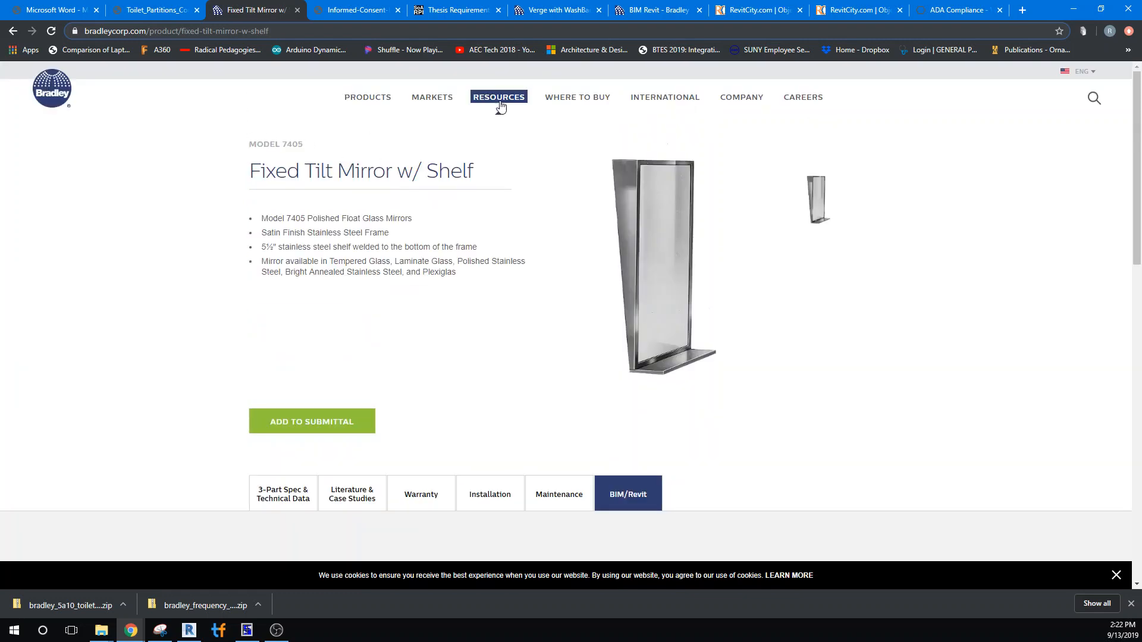
{"action": "mouse_move", "coordinate": [386, 101]}
{"action": "left_click", "coordinate": [390, 376]}
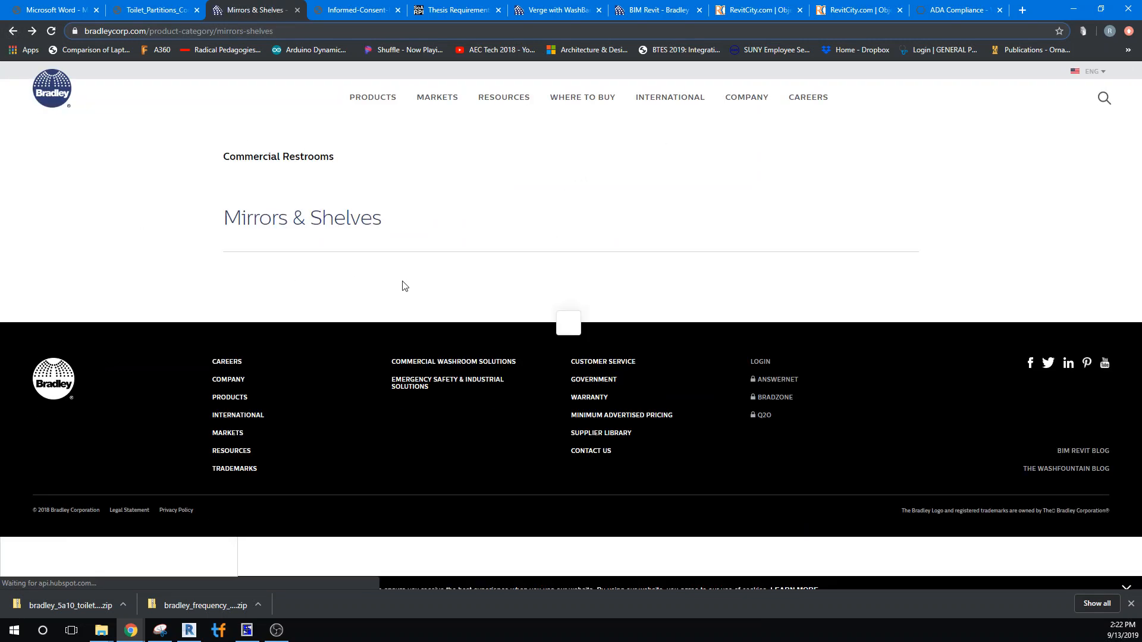
{"action": "scroll", "coordinate": [529, 315], "scroll_direction": "down", "scroll_amount": 4}
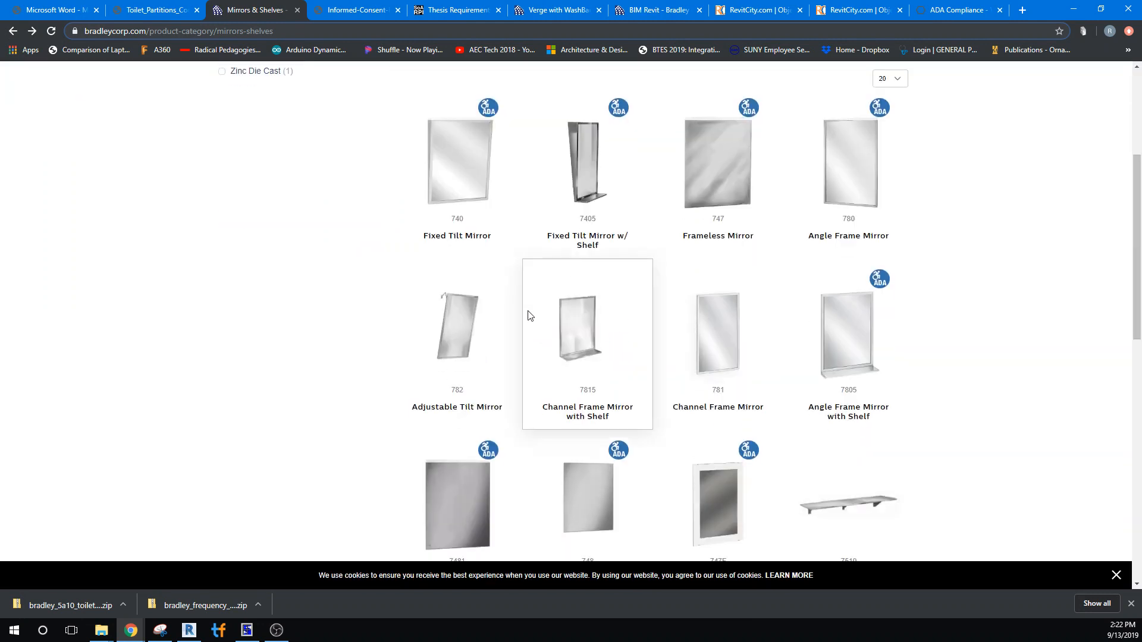
Open the Channel Frame Mirror, model 781, from the listing and check its page for BIM/Revit files.
{"action": "scroll", "coordinate": [528, 315], "scroll_direction": "down", "scroll_amount": 4}
{"action": "scroll", "coordinate": [529, 316], "scroll_direction": "up", "scroll_amount": 4}
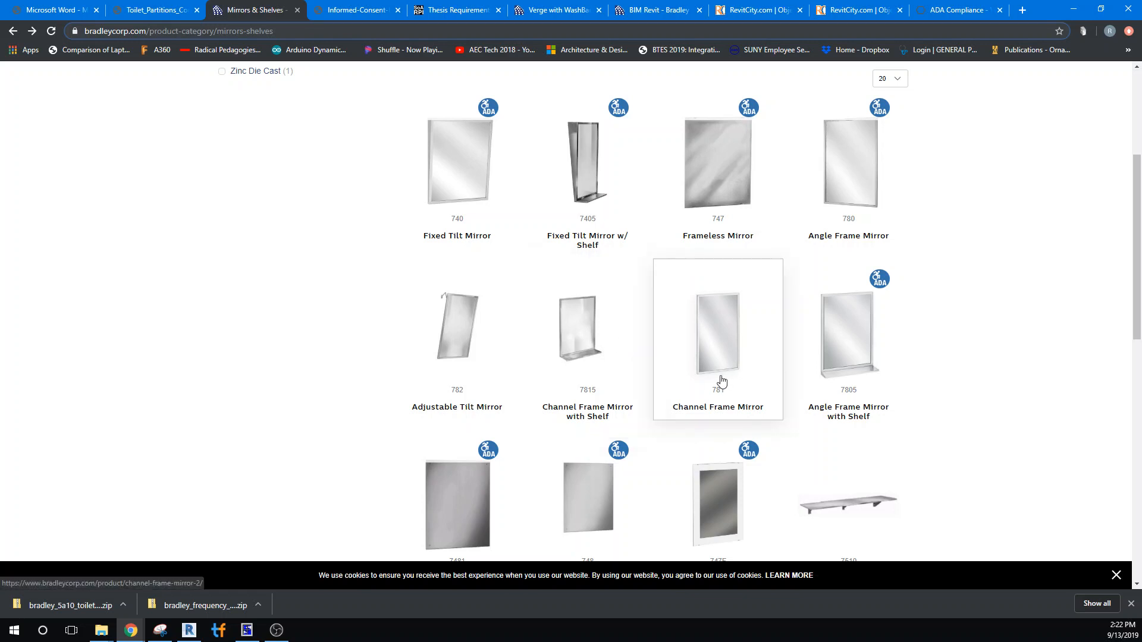
{"action": "left_click", "coordinate": [720, 357]}
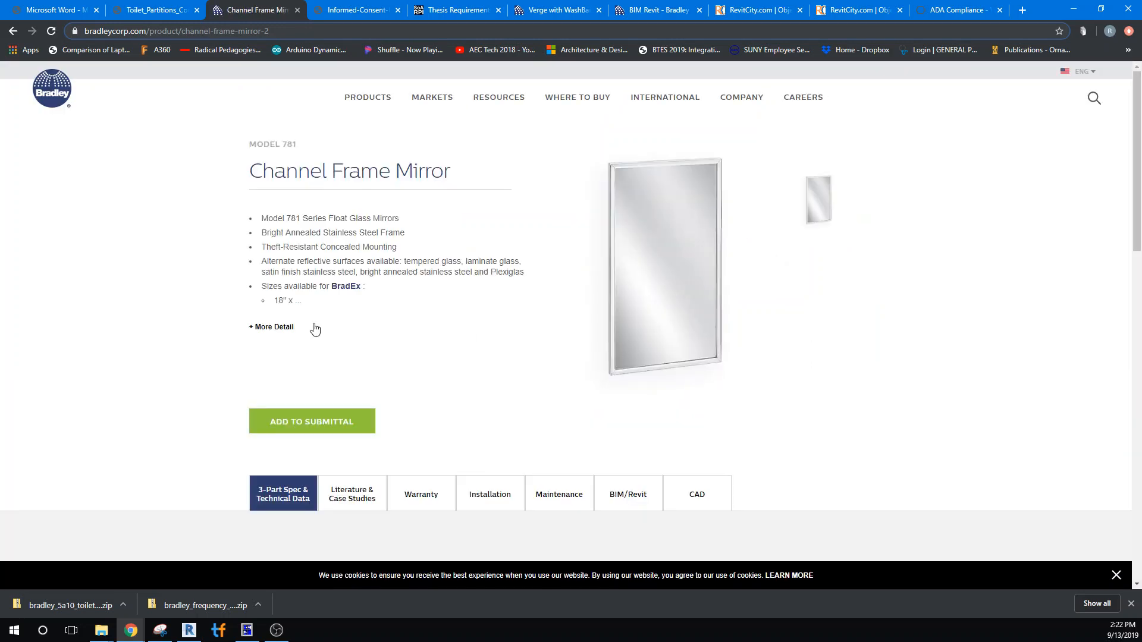
{"action": "left_click", "coordinate": [625, 499]}
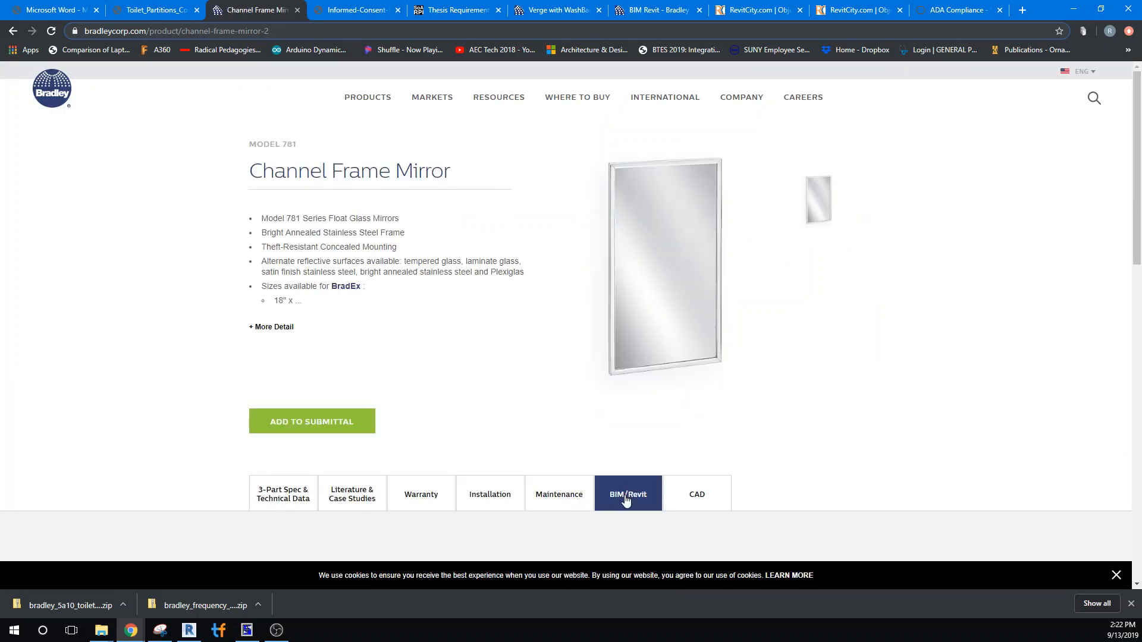
{"action": "scroll", "coordinate": [935, 382], "scroll_direction": "down", "scroll_amount": 4}
{"action": "scroll", "coordinate": [674, 242], "scroll_direction": "up", "scroll_amount": 4}
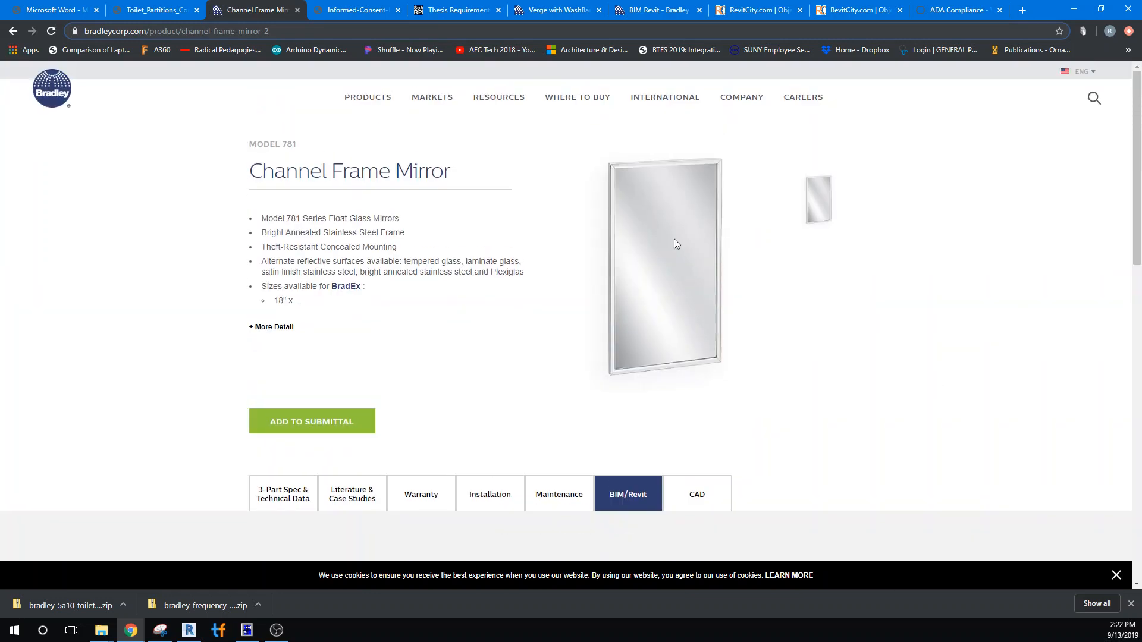
Return to the Mirrors & Shelves listing and check the Adjustable Tilt Mirror, model 782, for BIM/Revit files.
{"action": "left_click", "coordinate": [12, 31]}
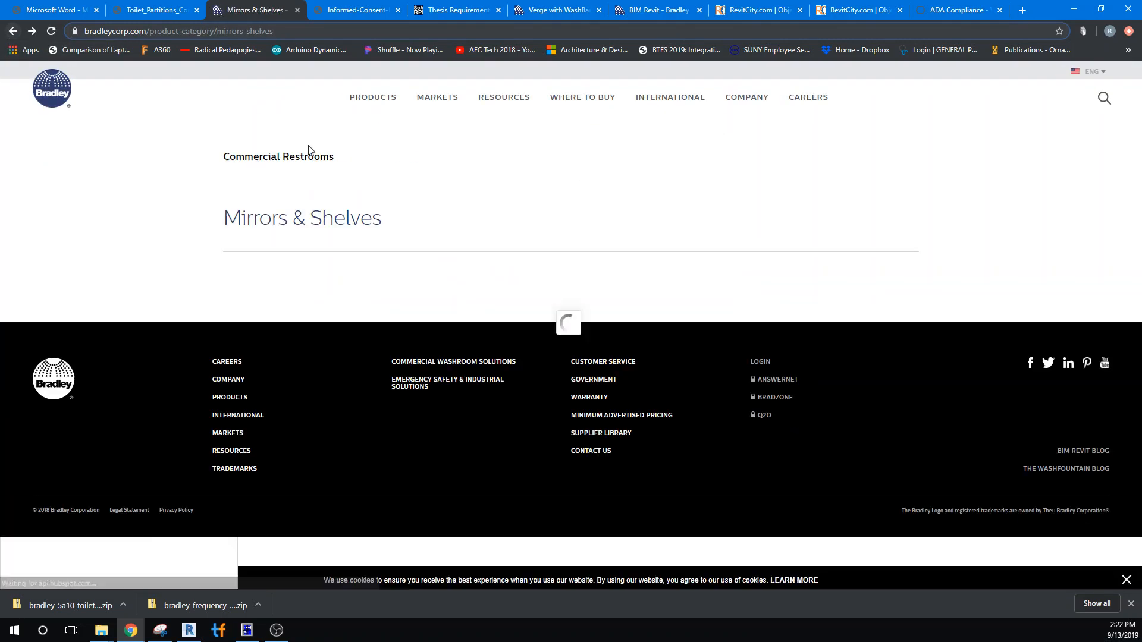
{"action": "scroll", "coordinate": [957, 350], "scroll_direction": "down", "scroll_amount": 4}
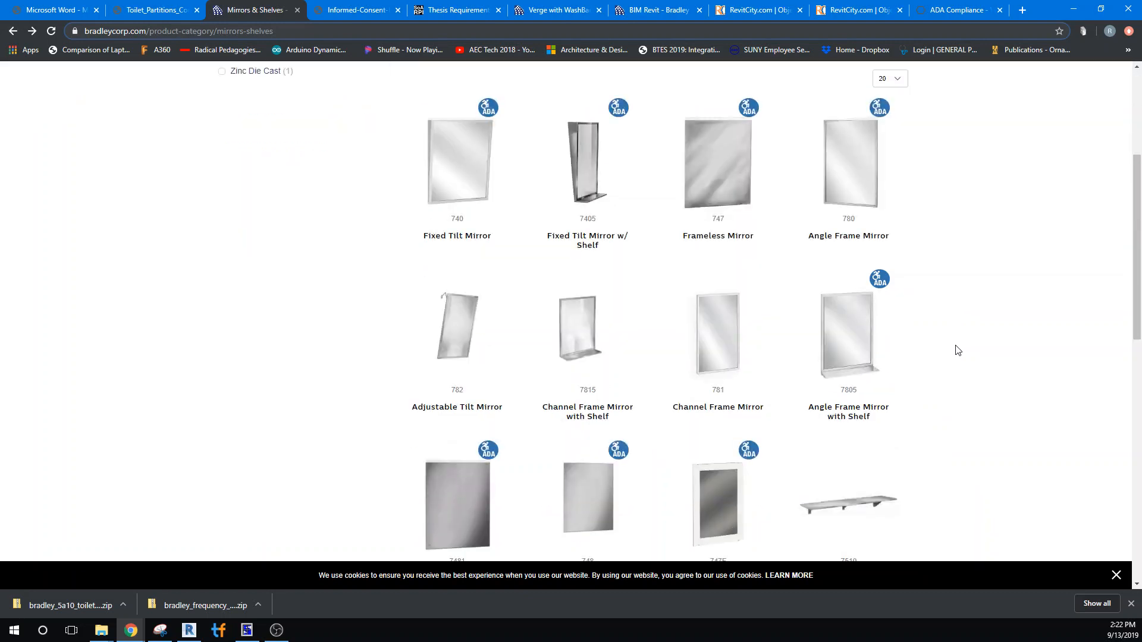
{"action": "scroll", "coordinate": [957, 350], "scroll_direction": "down", "scroll_amount": 4}
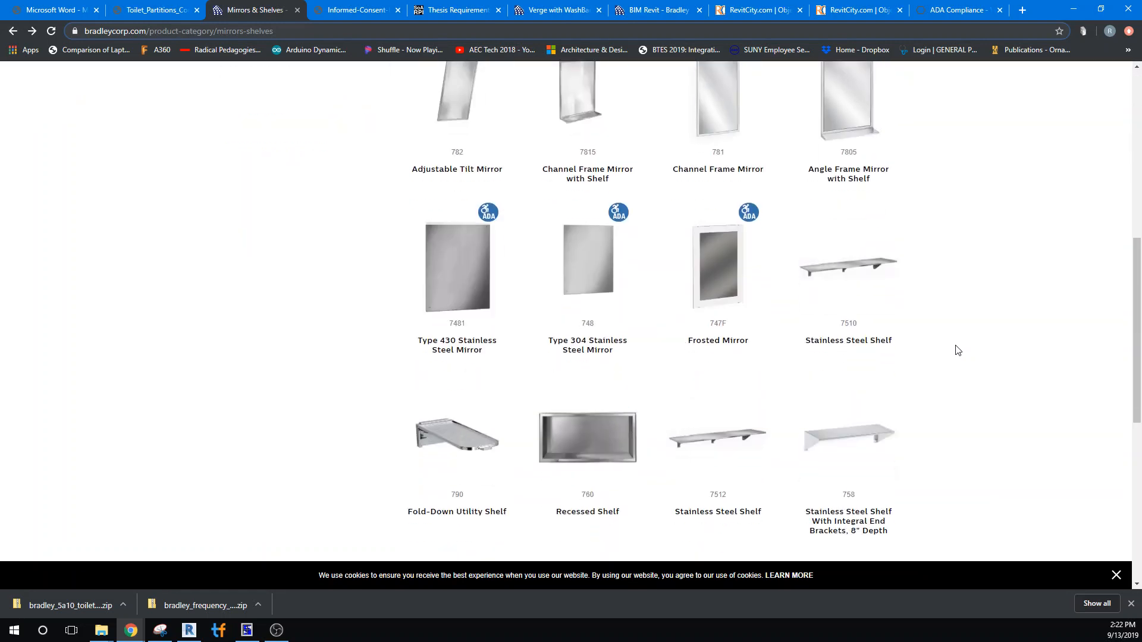
{"action": "scroll", "coordinate": [957, 351], "scroll_direction": "up", "scroll_amount": 4}
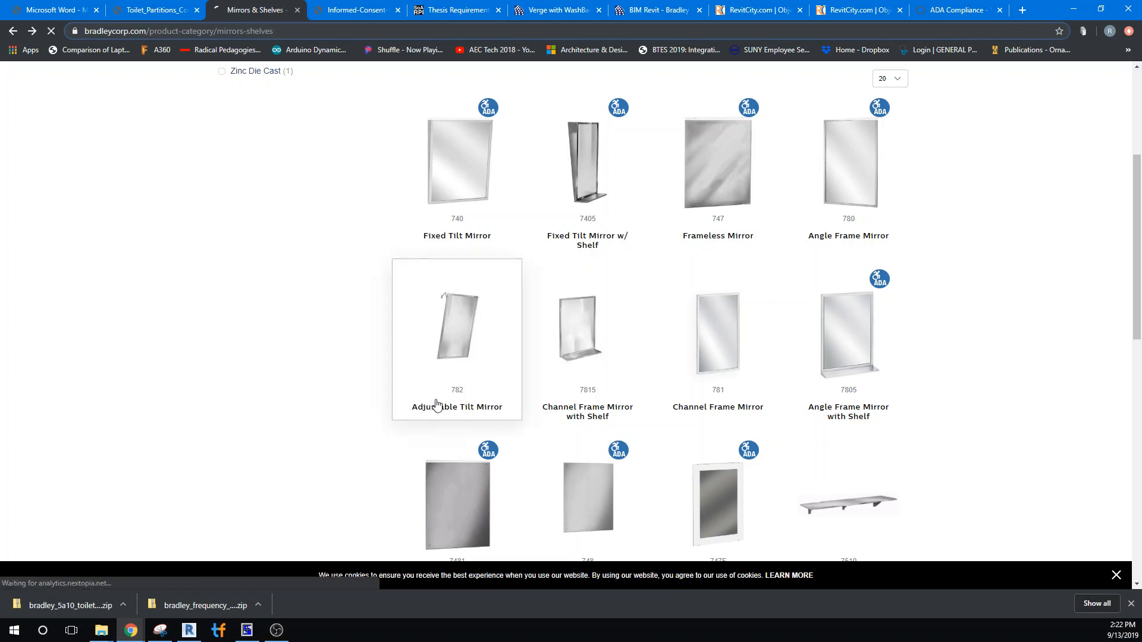
{"action": "left_click", "coordinate": [437, 405]}
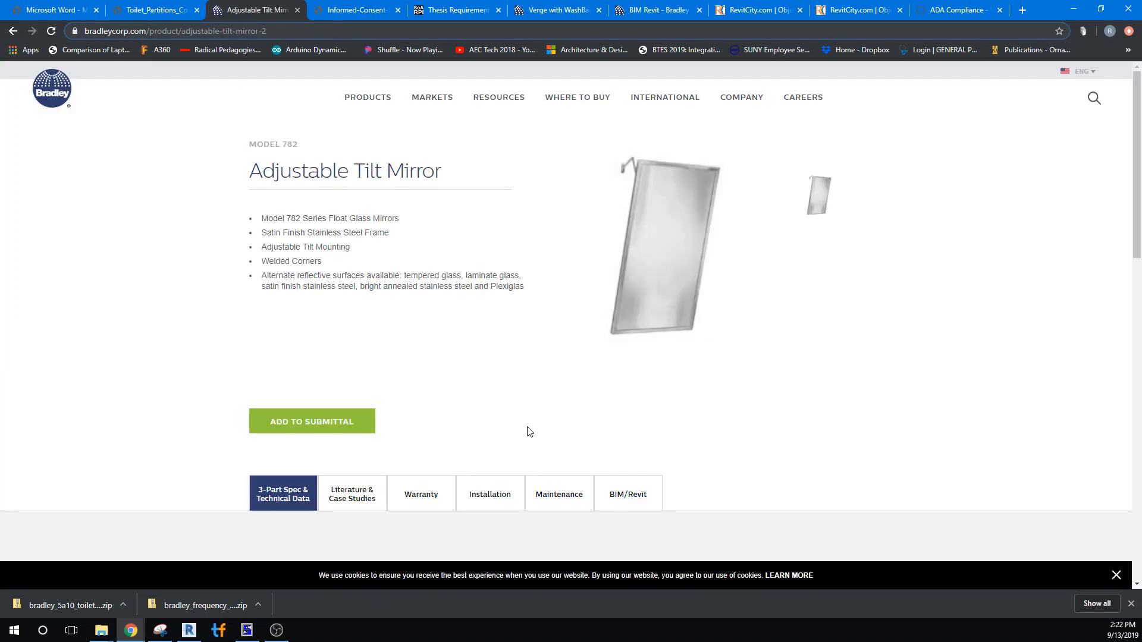
{"action": "scroll", "coordinate": [528, 431], "scroll_direction": "down", "scroll_amount": 4}
{"action": "left_click", "coordinate": [619, 258]}
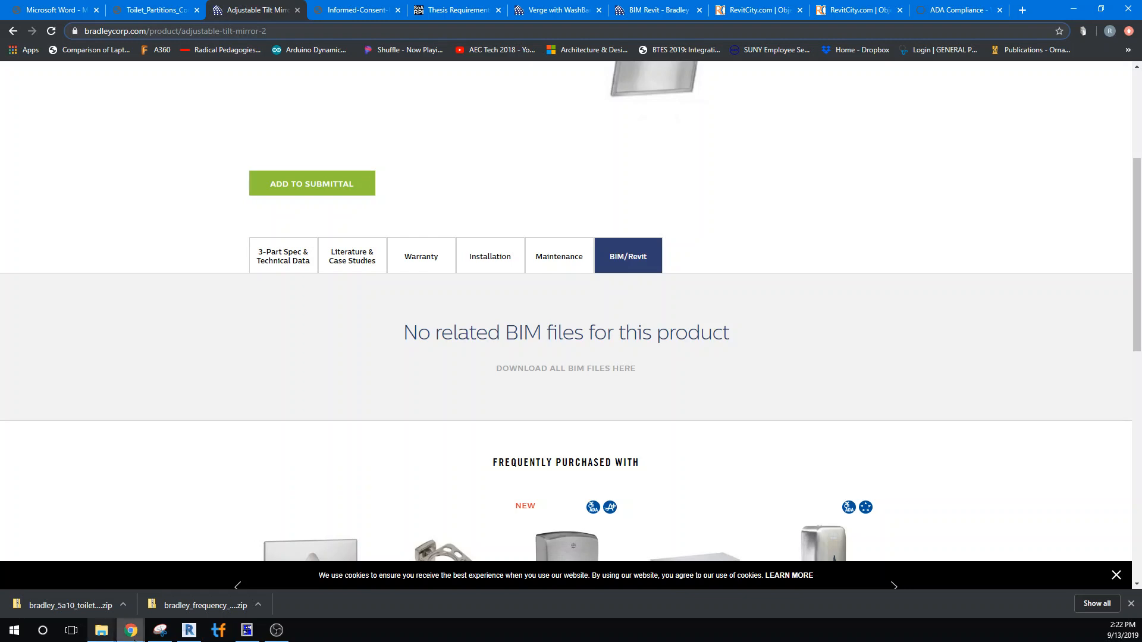
Switch to Revit and place the Bradley 781 mirror component, type 24" x 36" + BradEX, on the back wall above the lavatory.
{"action": "left_click", "coordinate": [189, 631]}
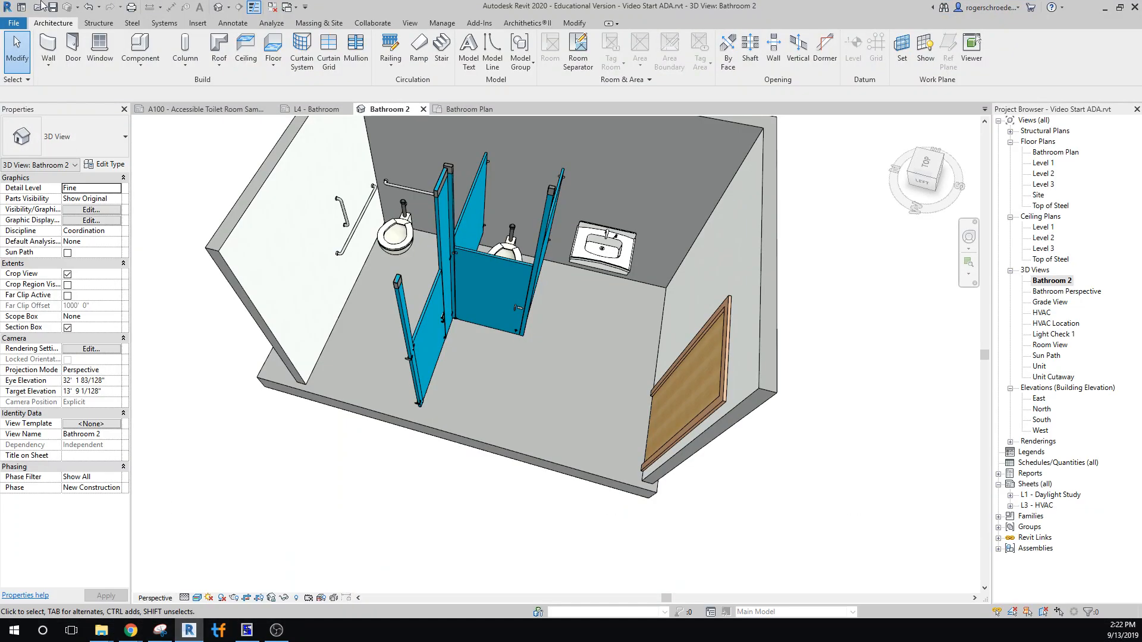
{"action": "left_click", "coordinate": [140, 52]}
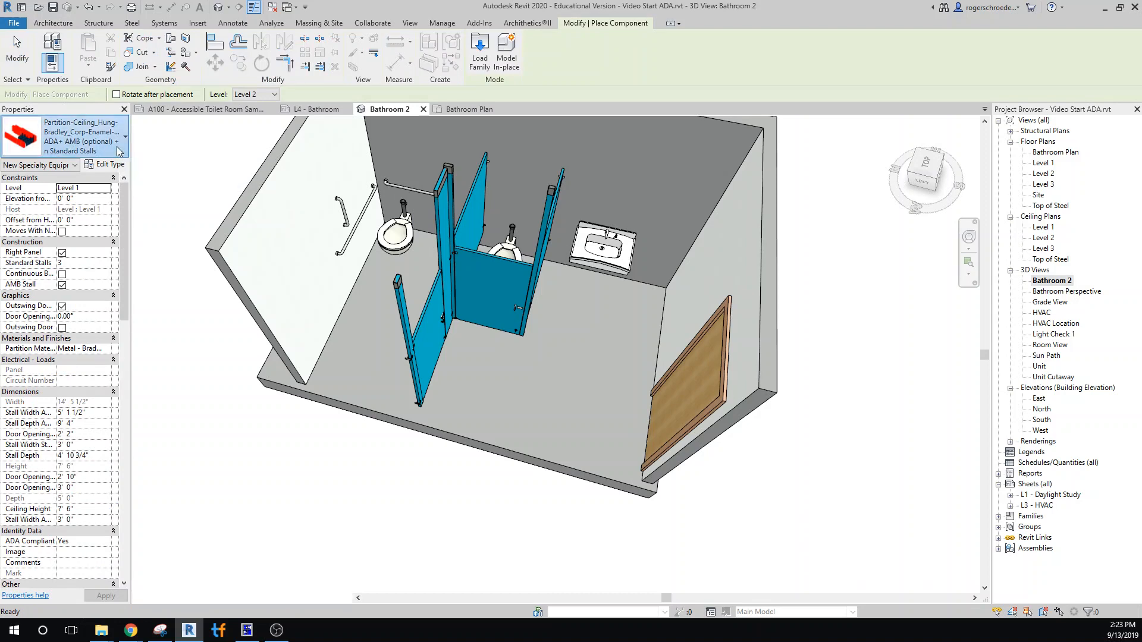
{"action": "left_click", "coordinate": [118, 151]}
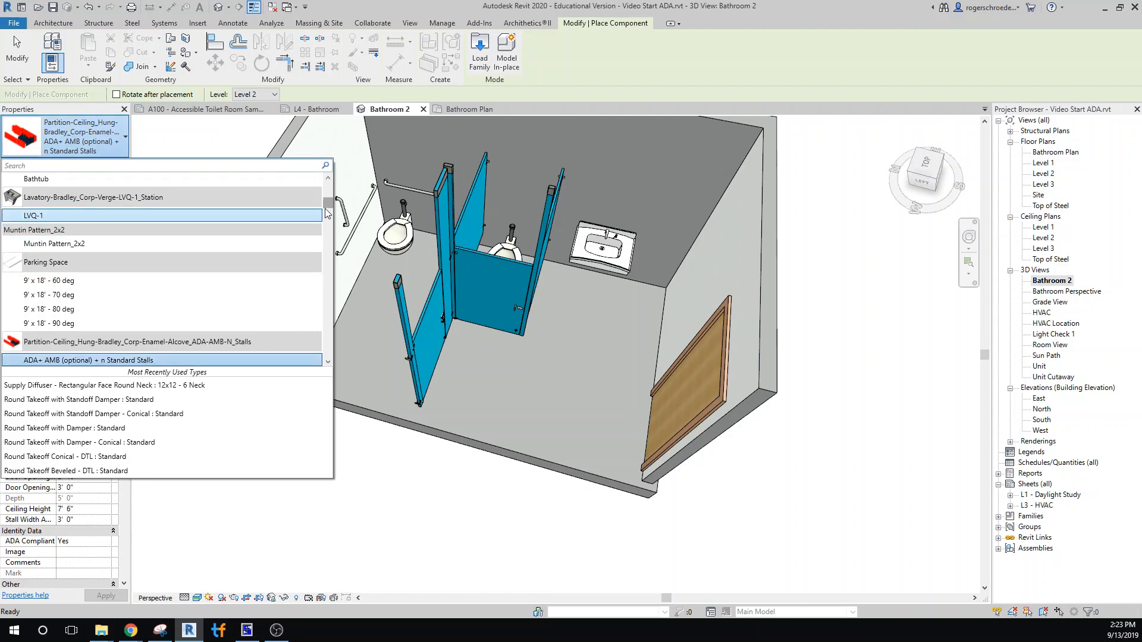
{"action": "left_click", "coordinate": [326, 231]}
{"action": "left_click_drag", "start_coordinate": [327, 231], "coordinate": [314, 196]}
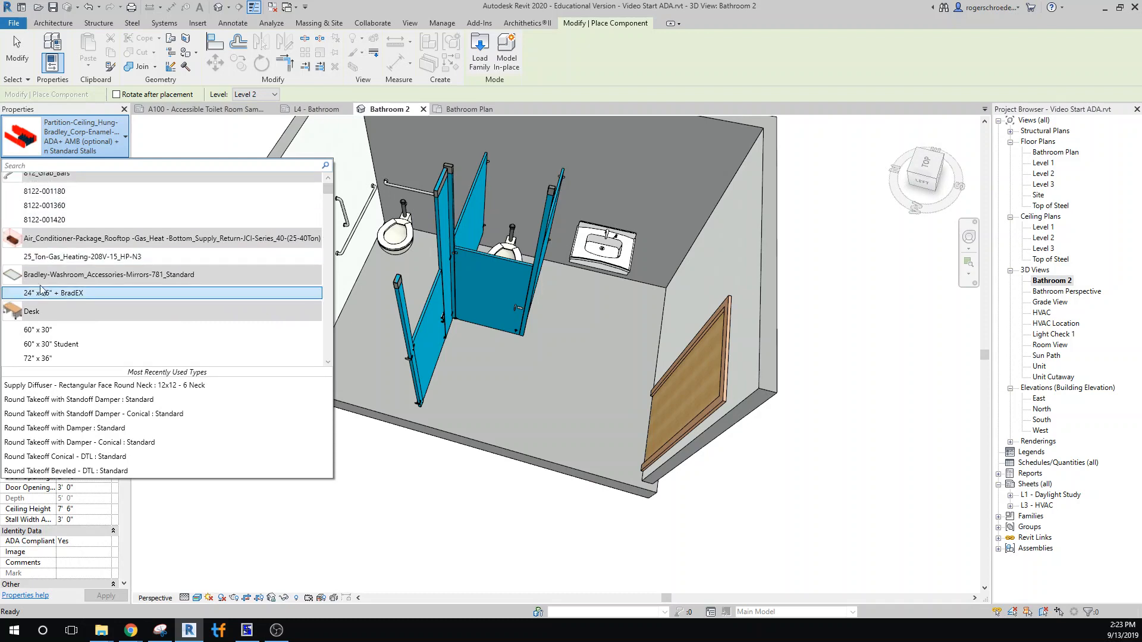
{"action": "mouse_move", "coordinate": [145, 277]}
{"action": "left_click", "coordinate": [65, 294]}
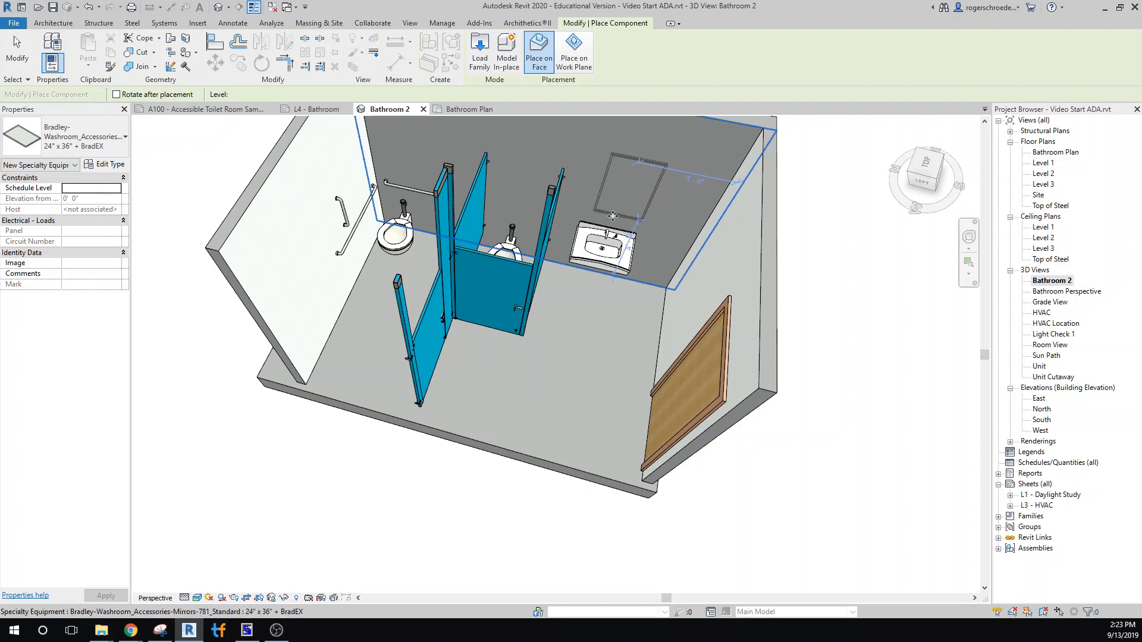
{"action": "left_click", "coordinate": [612, 216]}
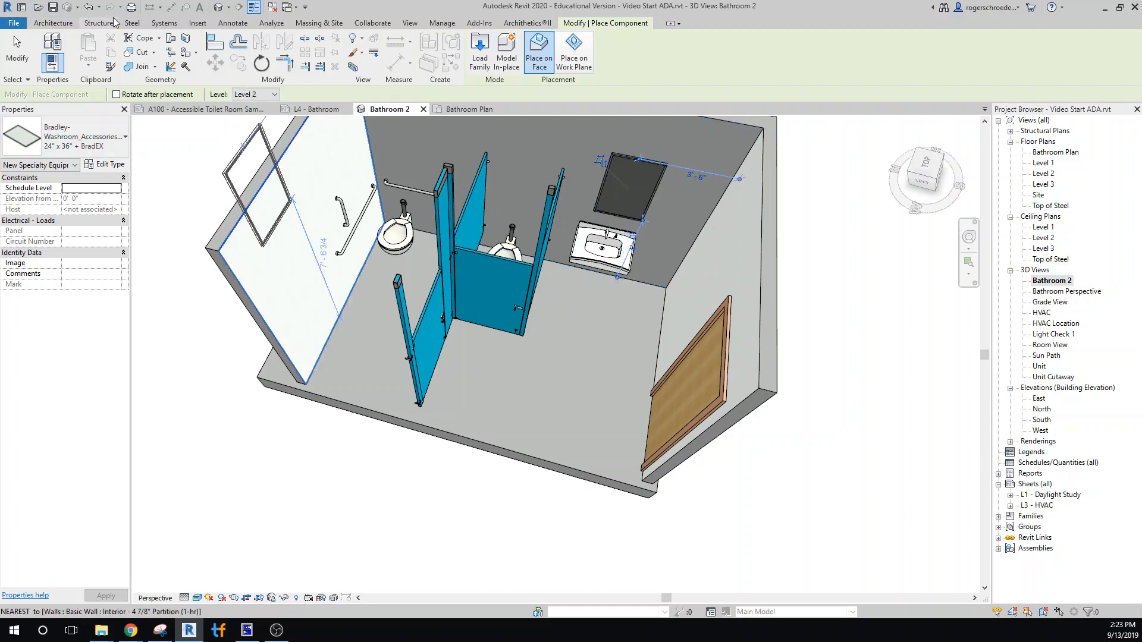
Start another component placement and choose the Toilet_Tissue_Dispenser-Bradley_Corp-5402 family, type 5402.
{"action": "left_click", "coordinate": [53, 22]}
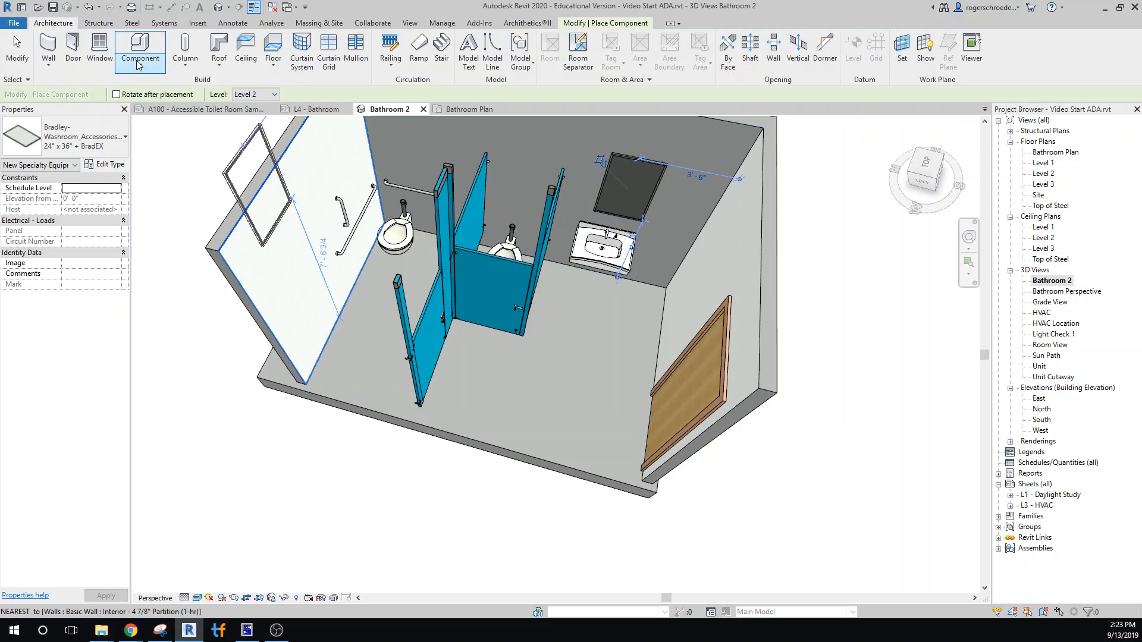
{"action": "left_click", "coordinate": [138, 61]}
{"action": "left_click", "coordinate": [147, 89]}
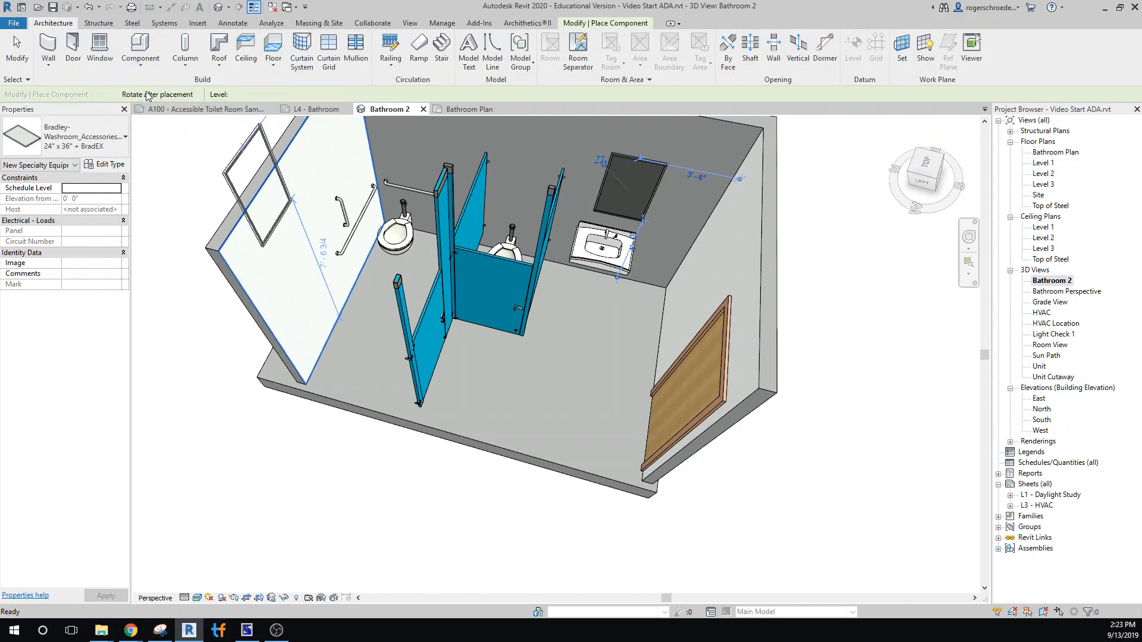
{"action": "left_click", "coordinate": [112, 145]}
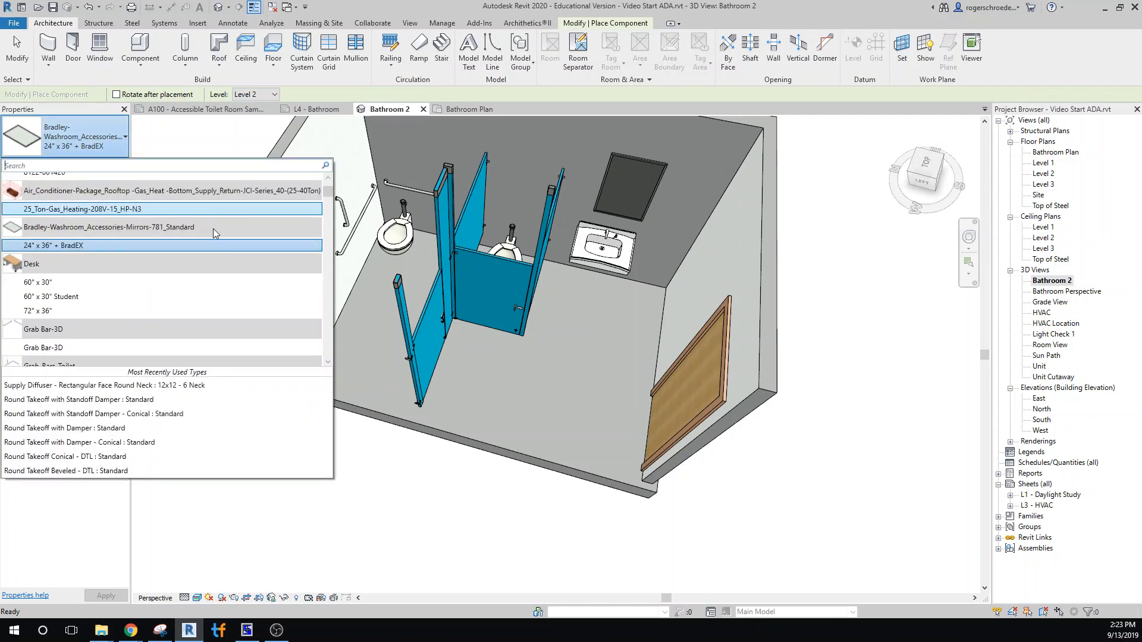
{"action": "scroll", "coordinate": [212, 228], "scroll_direction": "down", "scroll_amount": 3}
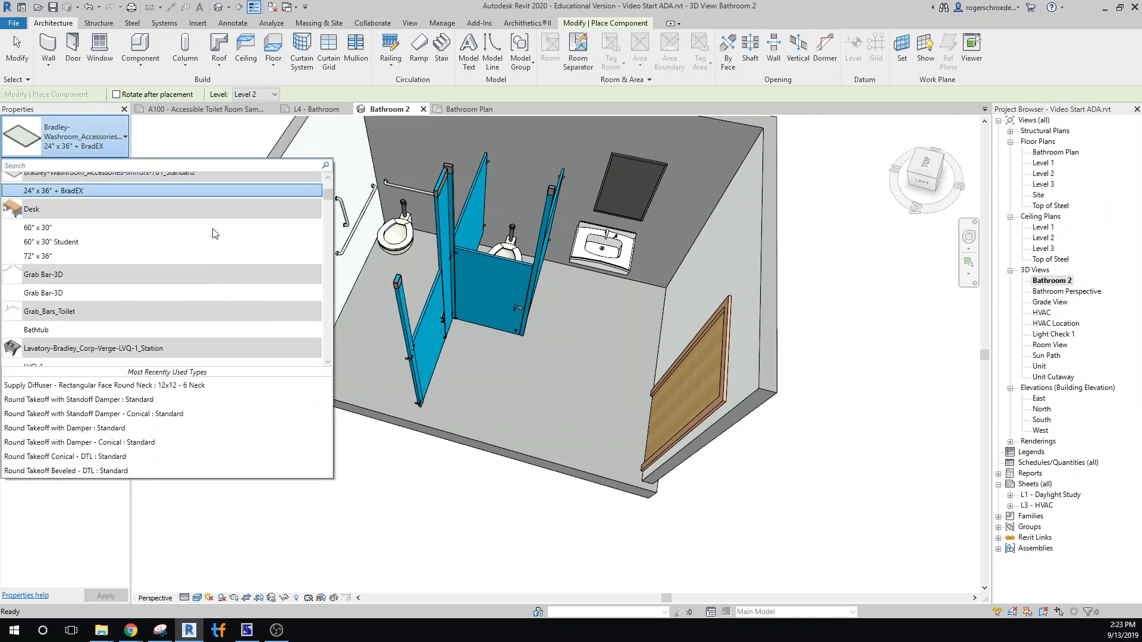
{"action": "scroll", "coordinate": [212, 228], "scroll_direction": "down", "scroll_amount": 3}
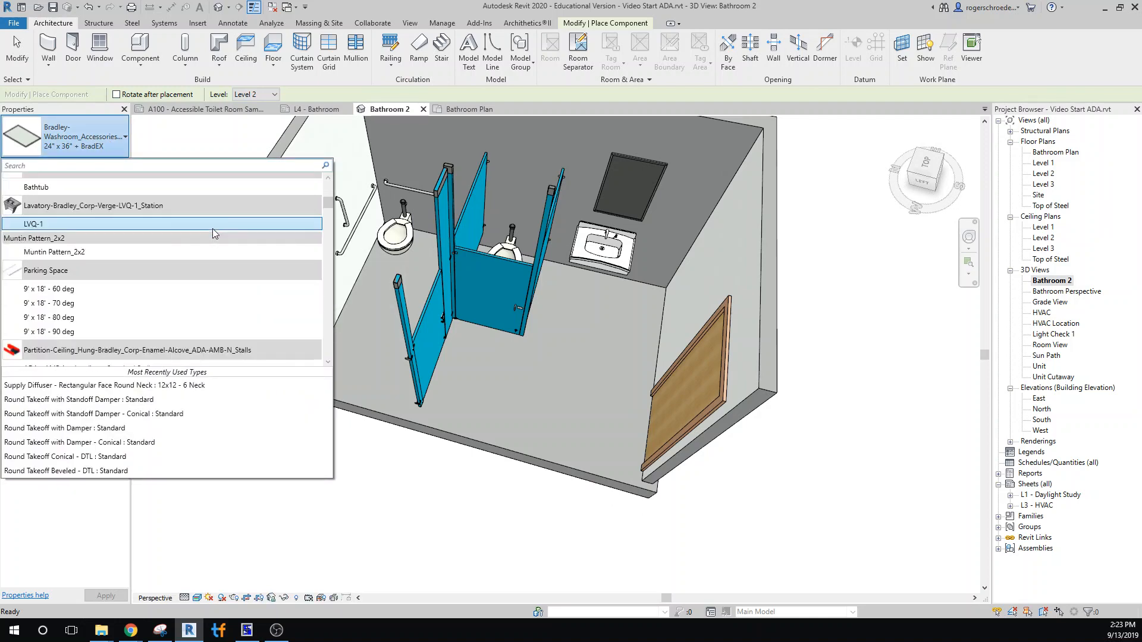
{"action": "scroll", "coordinate": [212, 228], "scroll_direction": "down", "scroll_amount": 5}
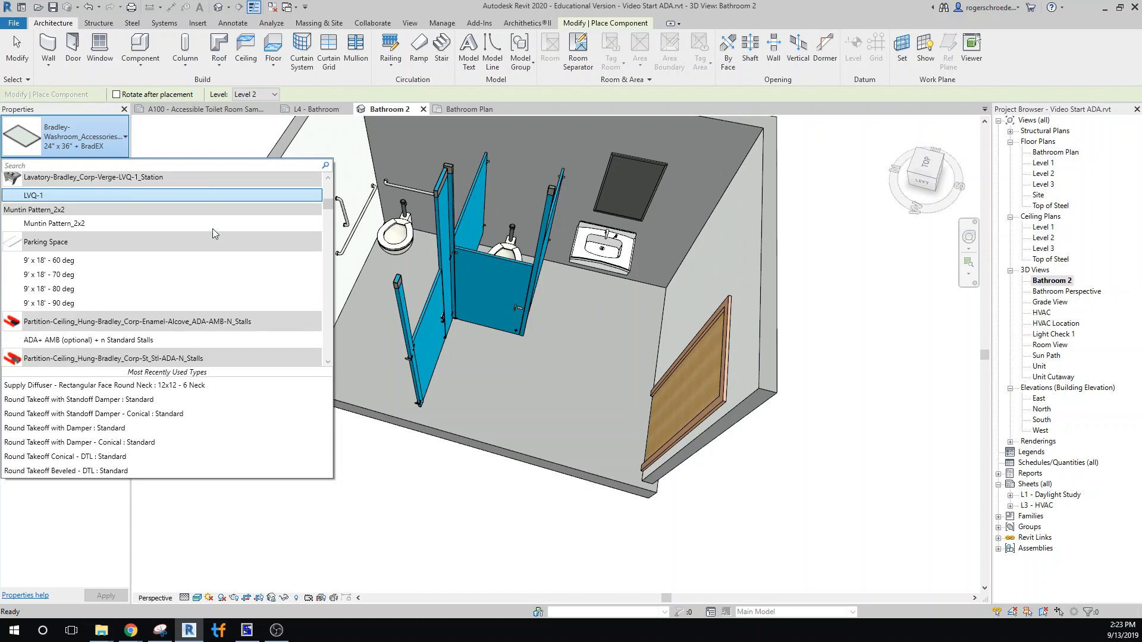
{"action": "scroll", "coordinate": [213, 230], "scroll_direction": "down", "scroll_amount": 6}
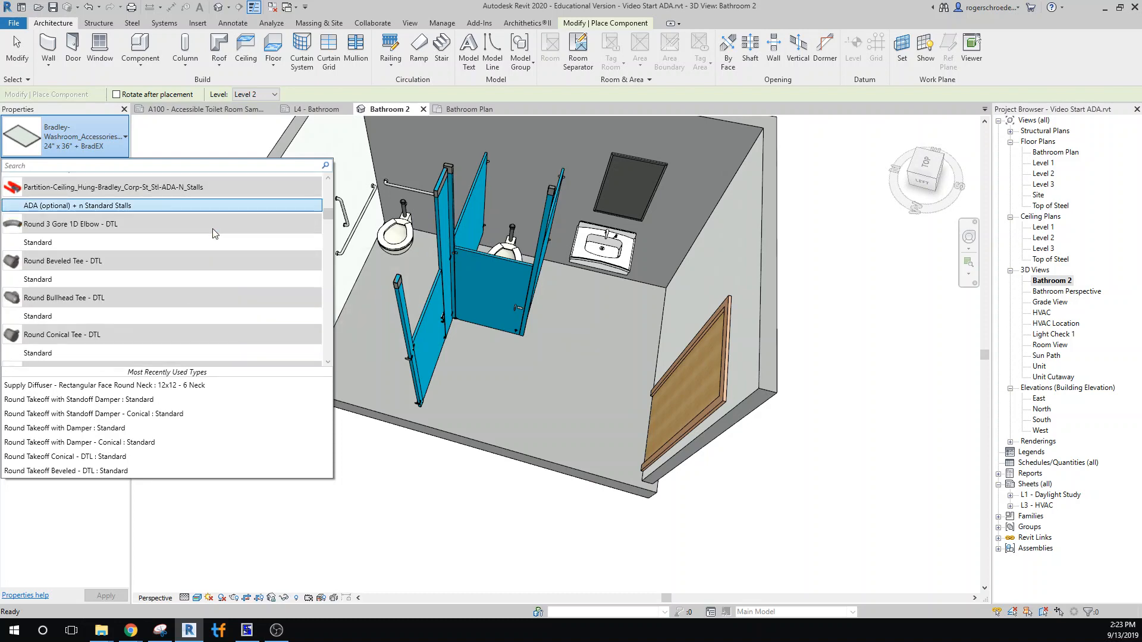
{"action": "scroll", "coordinate": [213, 229], "scroll_direction": "down", "scroll_amount": 8}
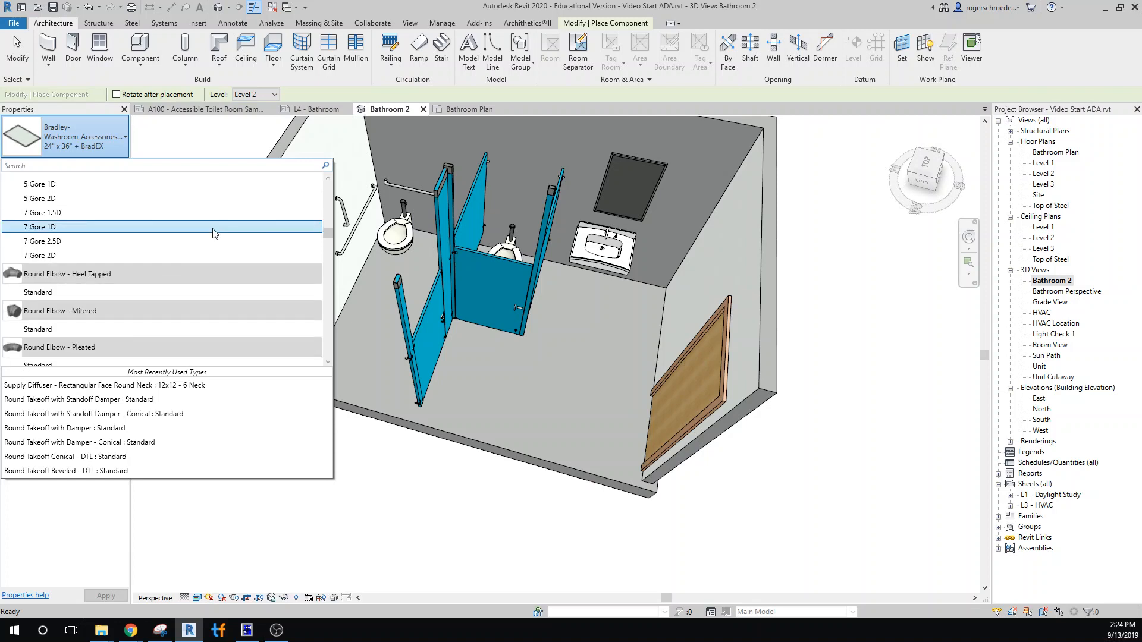
{"action": "scroll", "coordinate": [212, 228], "scroll_direction": "down", "scroll_amount": 5}
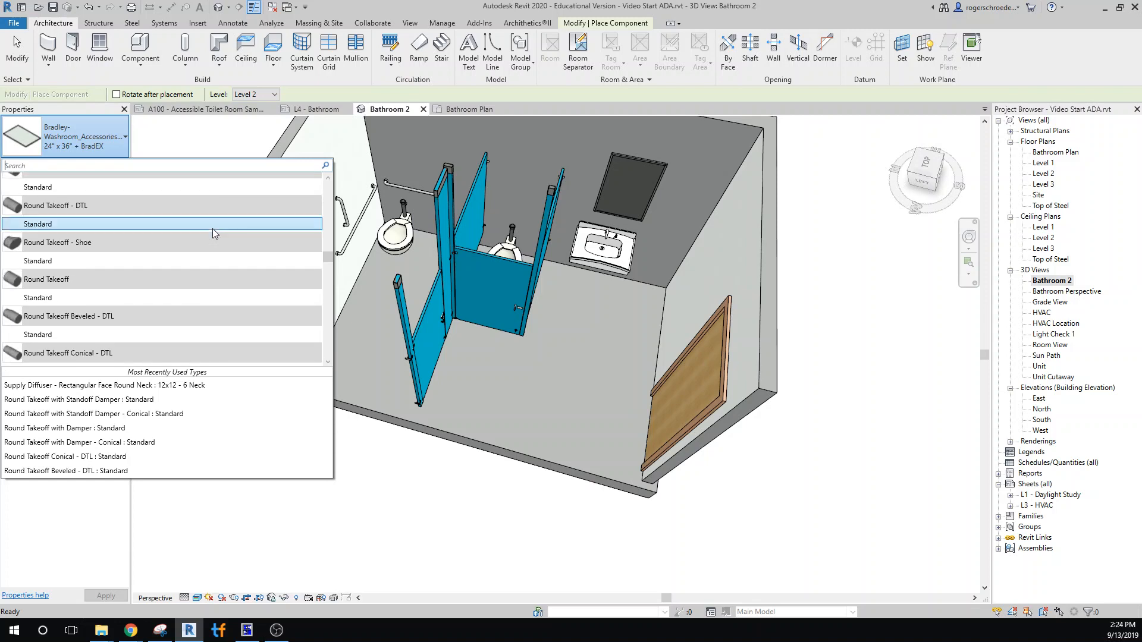
{"action": "left_click_drag", "start_coordinate": [329, 258], "coordinate": [340, 340]}
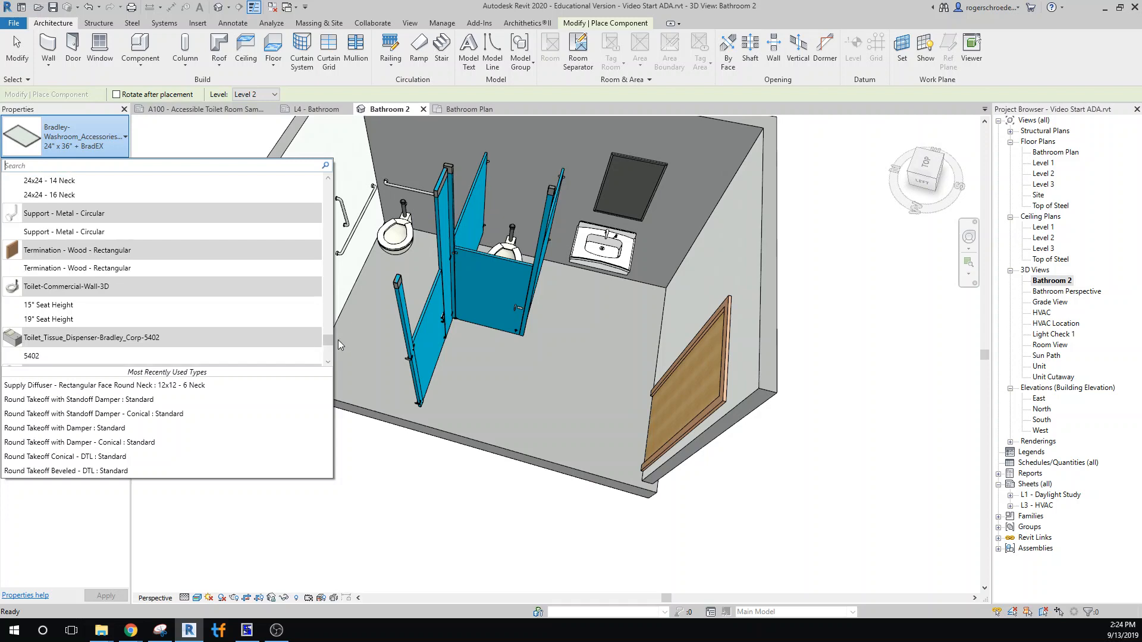
{"action": "left_click", "coordinate": [82, 355]}
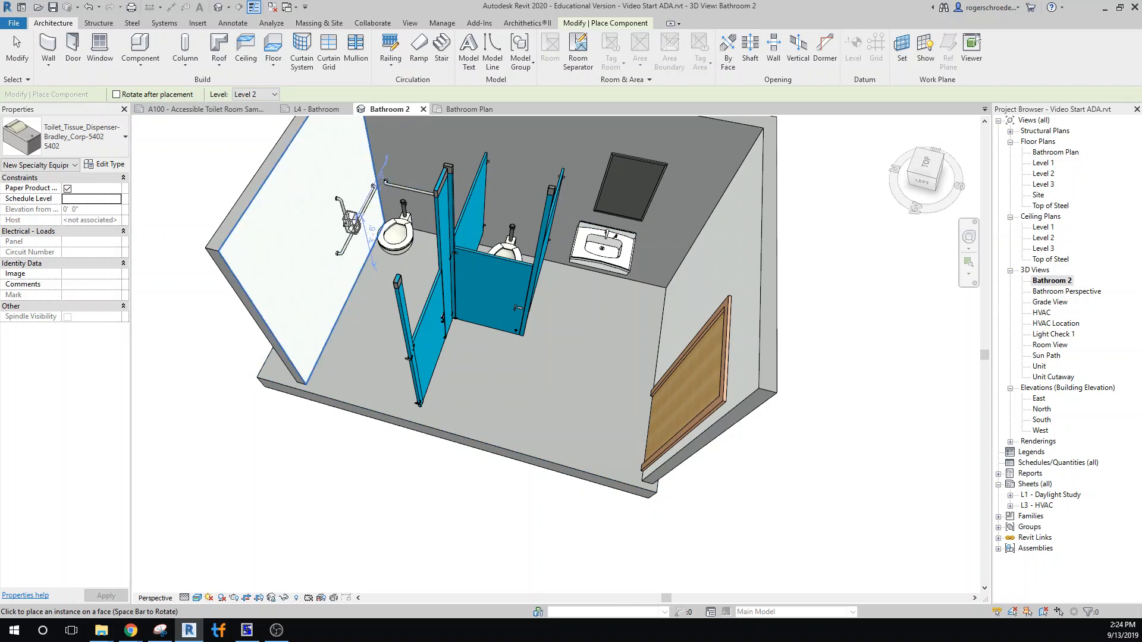
Place one tissue dispenser on the side wall by the accessible toilet's grab bars and another on the partition beside the second toilet.
{"action": "left_click", "coordinate": [351, 221]}
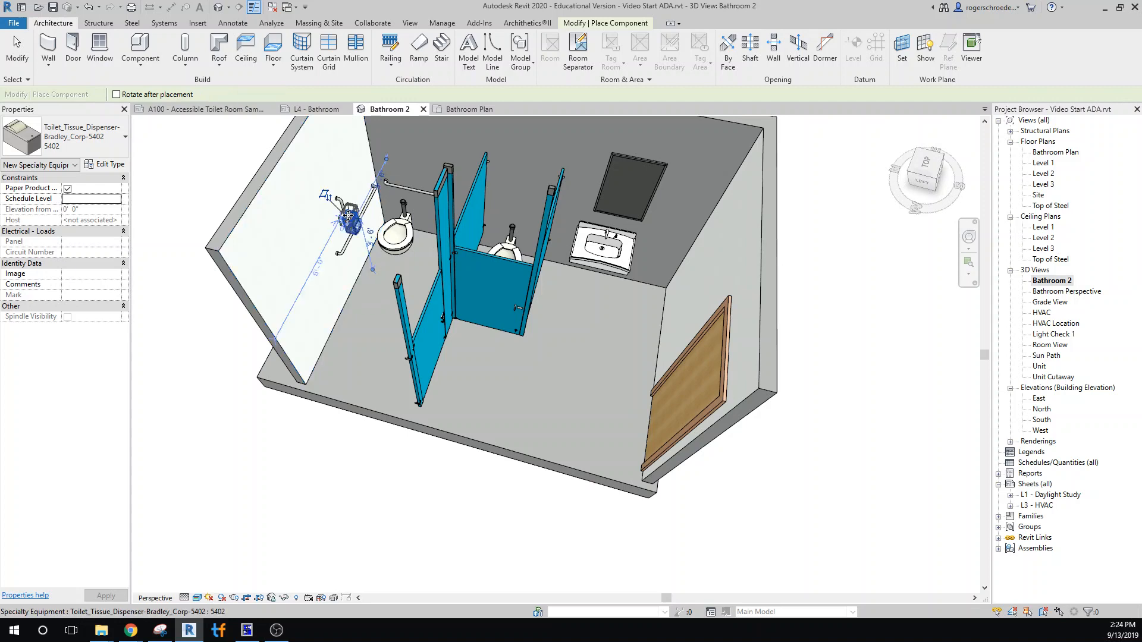
{"action": "left_click", "coordinate": [470, 238]}
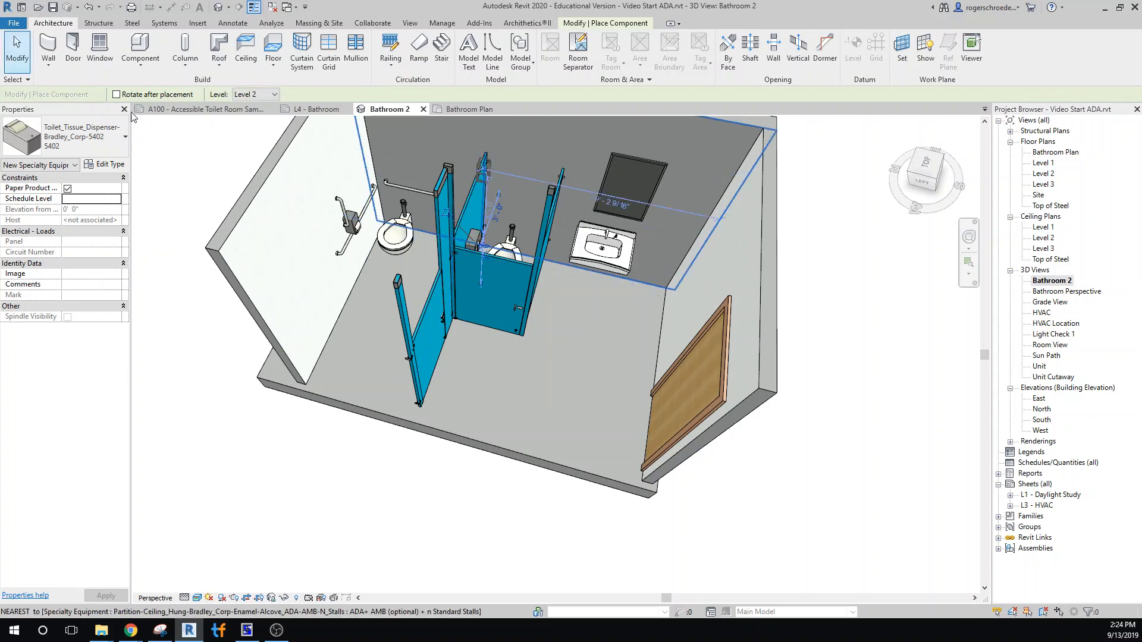
{"action": "left_click", "coordinate": [28, 44]}
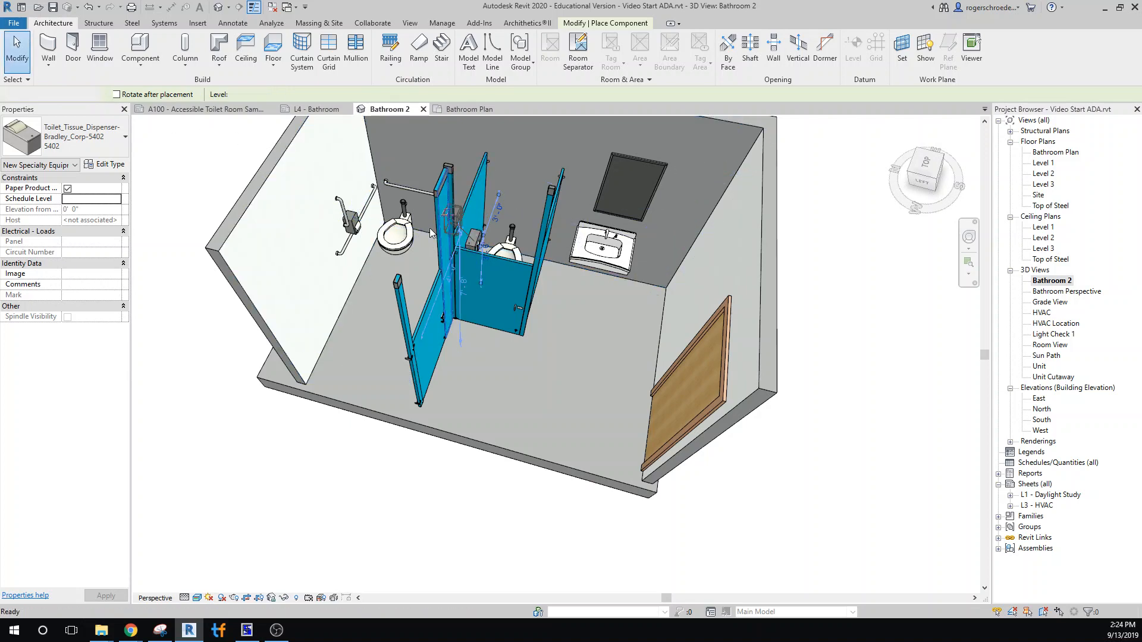
{"action": "left_click", "coordinate": [480, 242]}
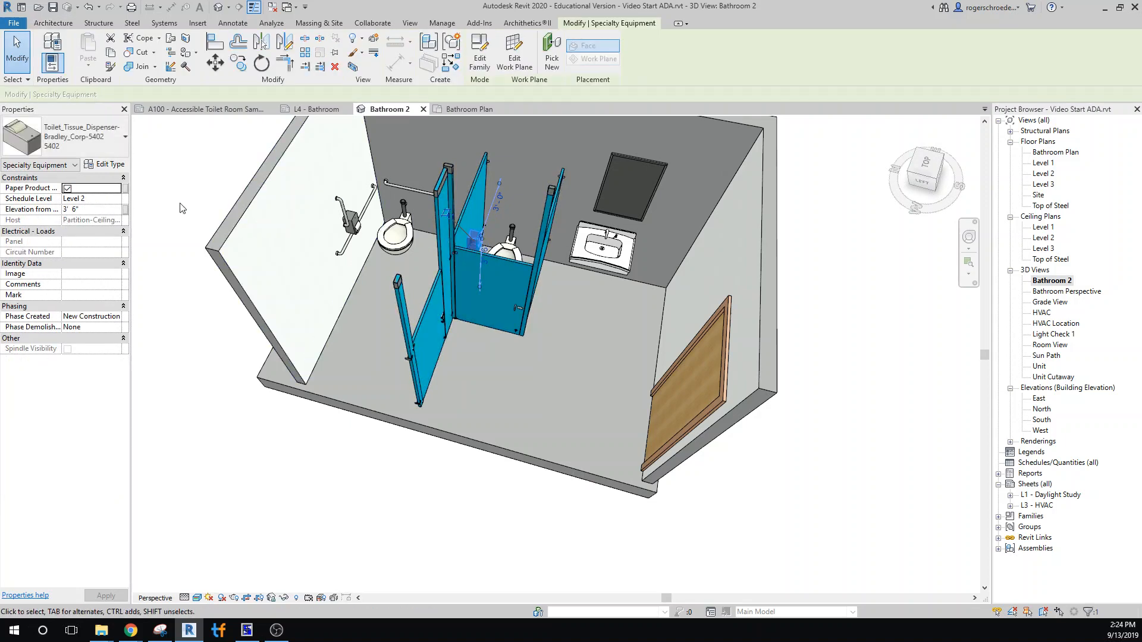
{"action": "key", "text": "Escape"}
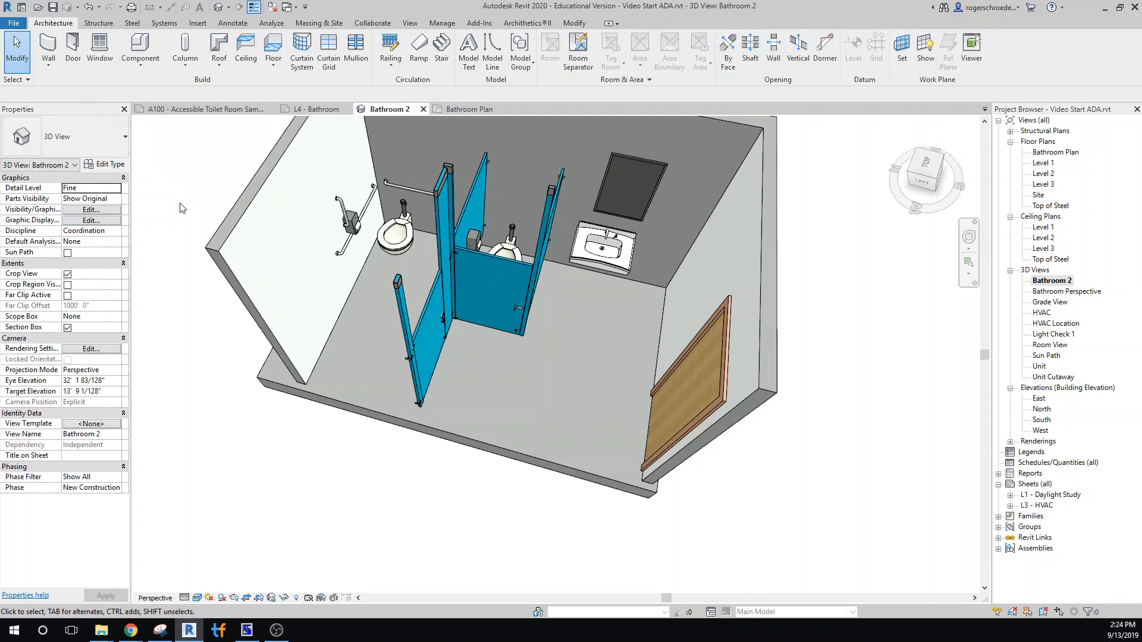